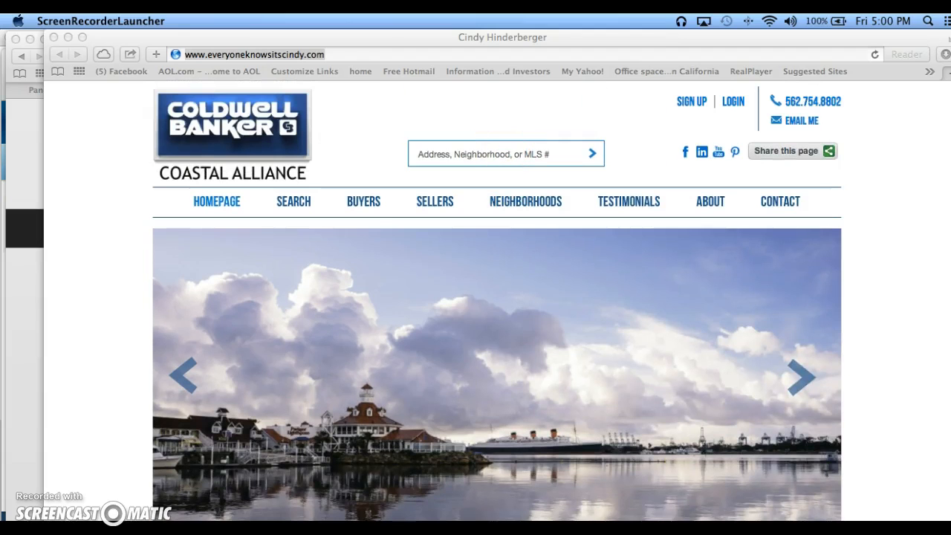
# Go to car.org and open the zipForm transaction forms software from the C.A.R. home page.
pyautogui.click(361, 54)
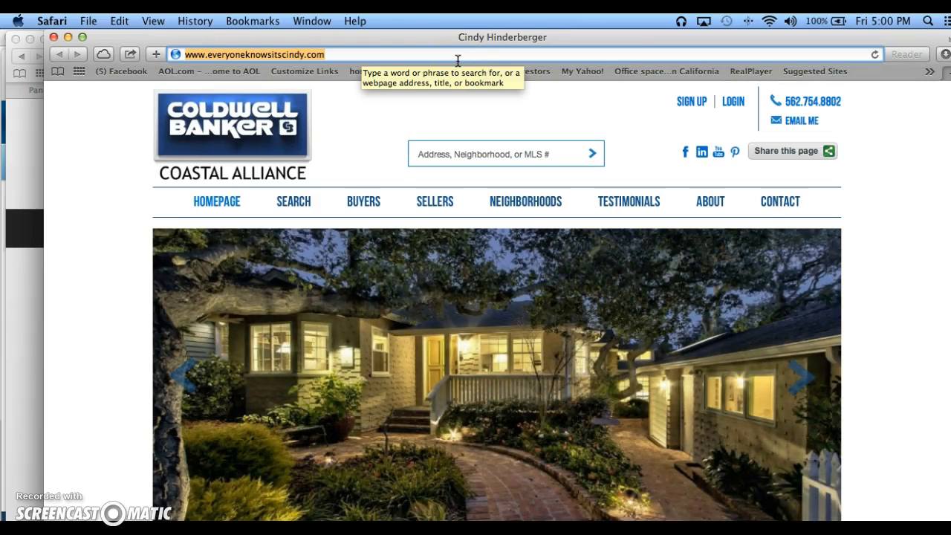
pyautogui.write('car.org')
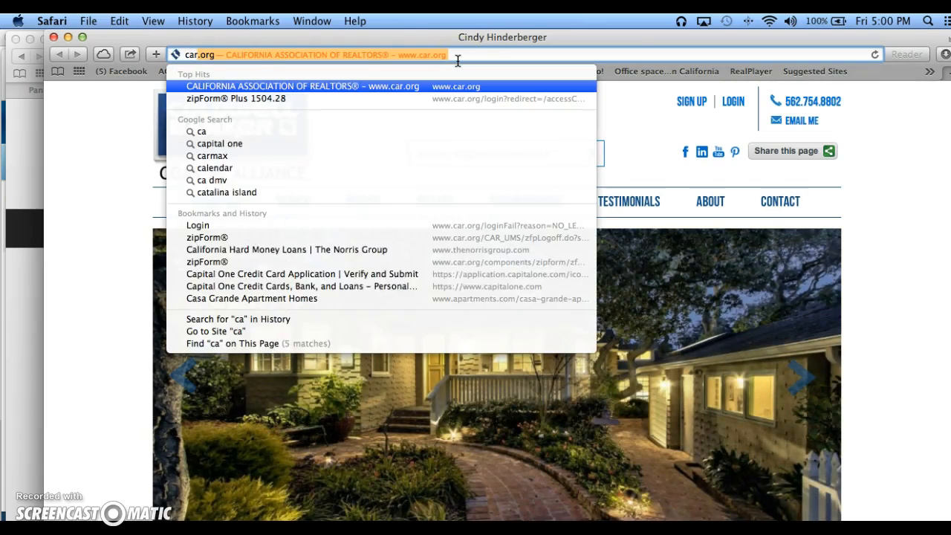
pyautogui.press('Return')
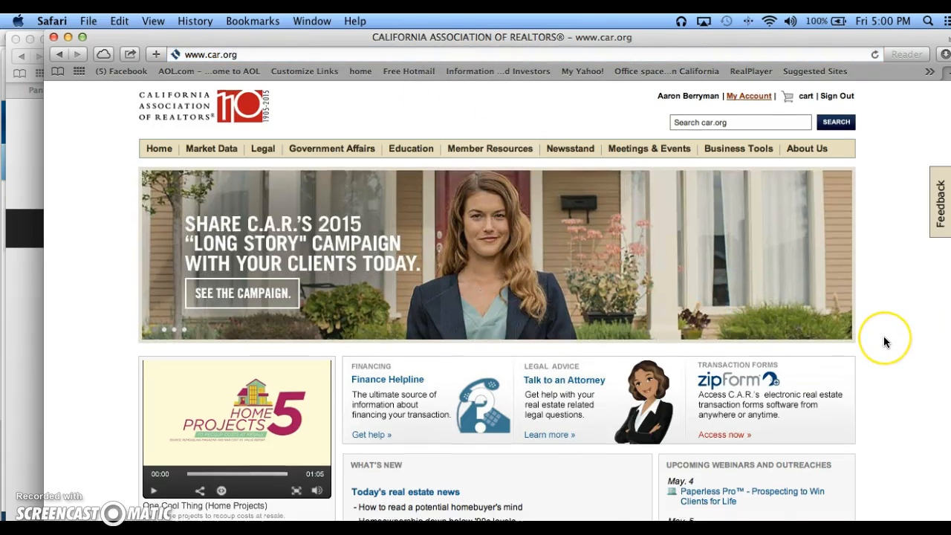
pyautogui.scroll(-2, 884, 338)
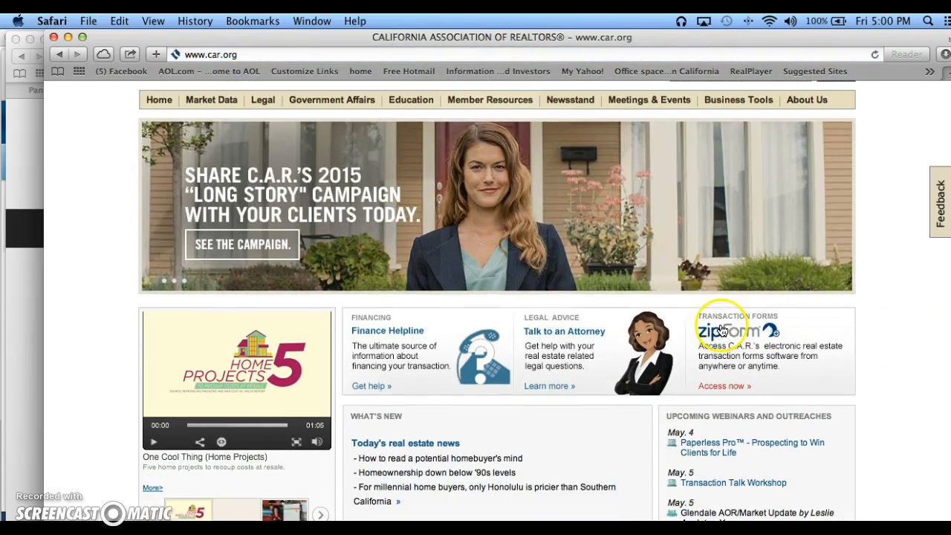
pyautogui.click(728, 388)
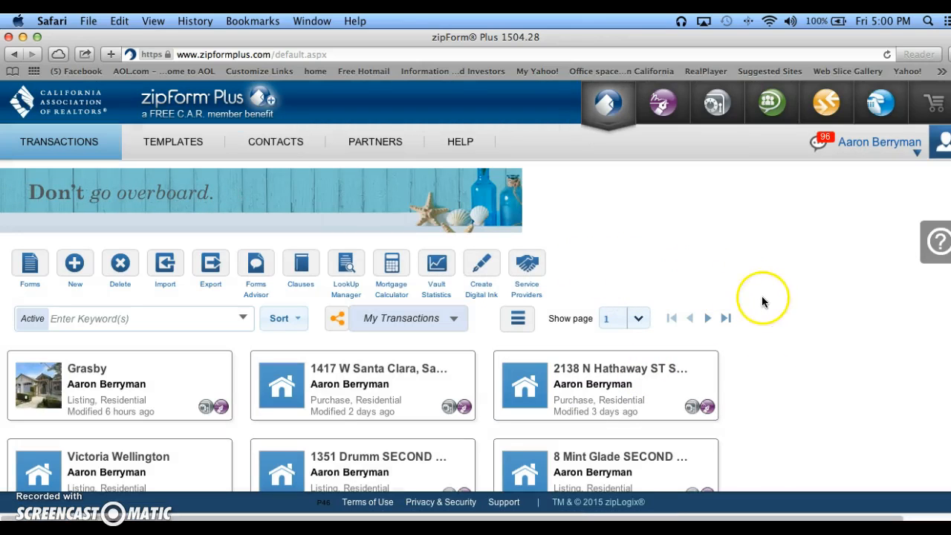
# Look through the list of existing transactions in zipForm Plus.
pyautogui.scroll(-4, 783, 397)
pyautogui.scroll(-15, 783, 401)
pyautogui.scroll(-15, 785, 402)
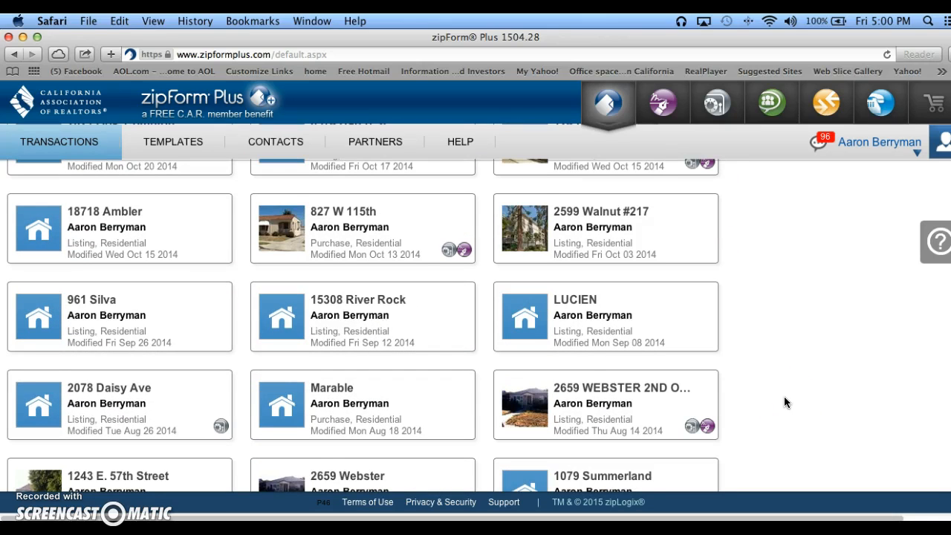
pyautogui.scroll(-18, 783, 396)
pyautogui.scroll(-14, 783, 401)
pyautogui.scroll(20, 784, 395)
pyautogui.scroll(20, 783, 392)
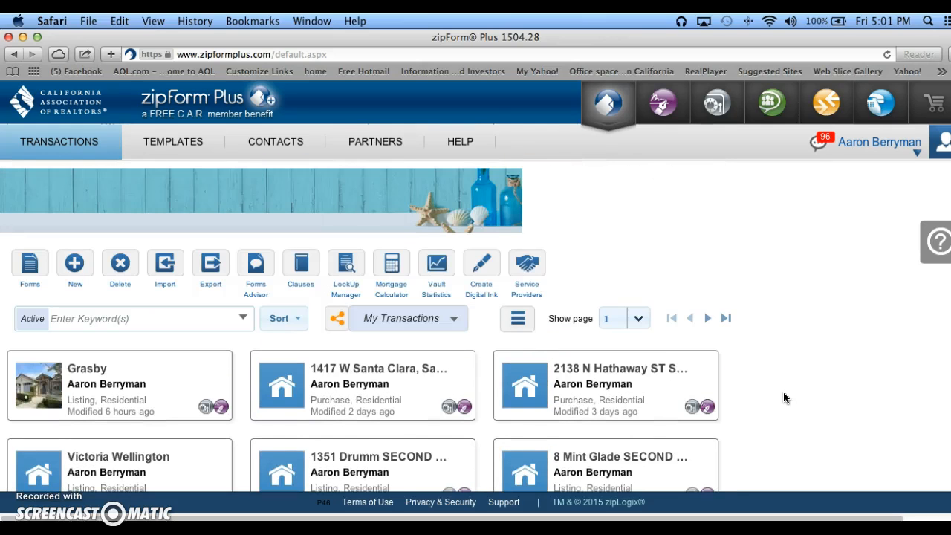
pyautogui.click(802, 336)
pyautogui.scroll(-1, 802, 339)
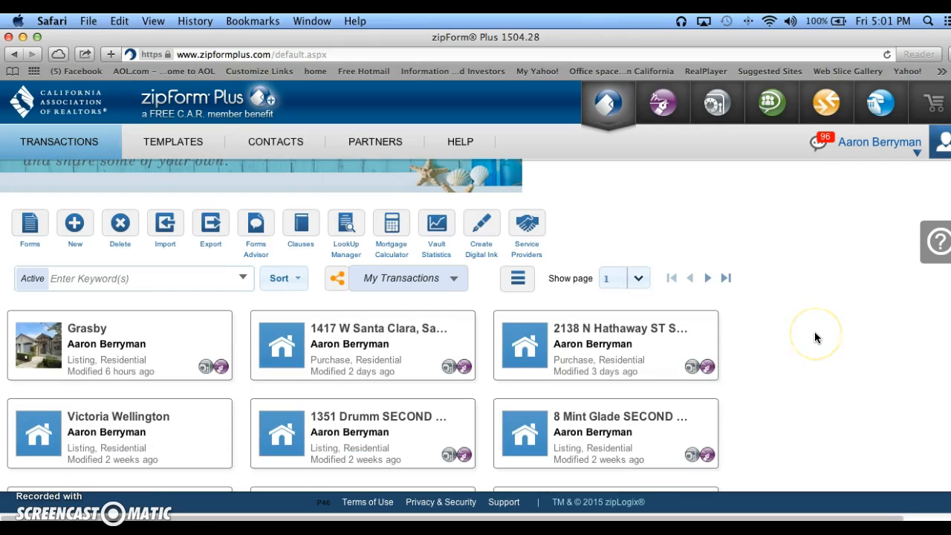
pyautogui.click(799, 334)
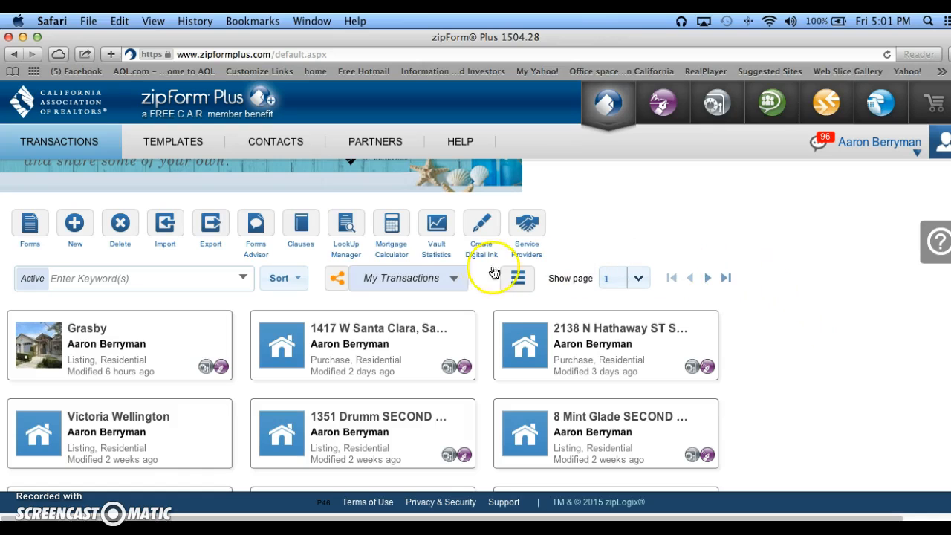
# Start a new transaction and set its transaction type to Purchase.
pyautogui.click(67, 224)
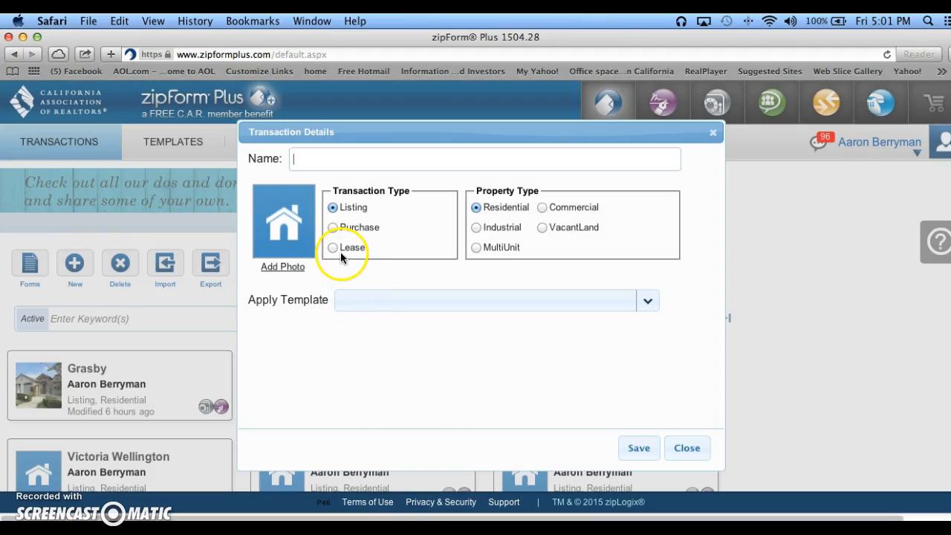
pyautogui.click(333, 230)
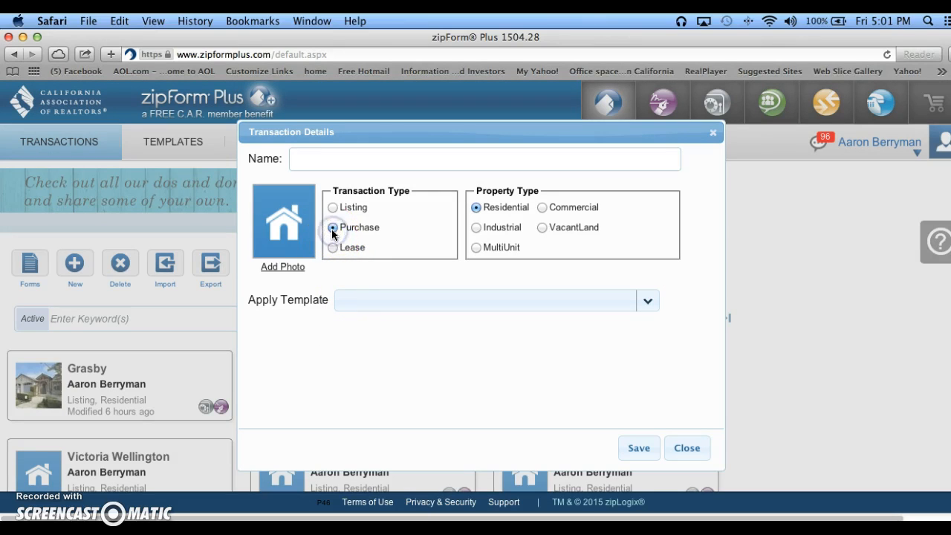
pyautogui.click(338, 162)
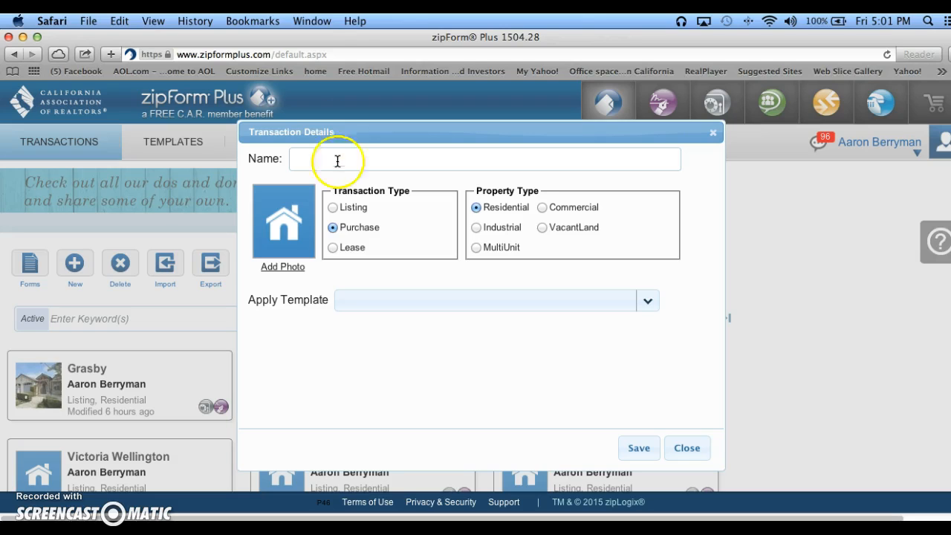
# Switch to the MLS listing window and copy the property's street address.
pyautogui.click(318, 24)
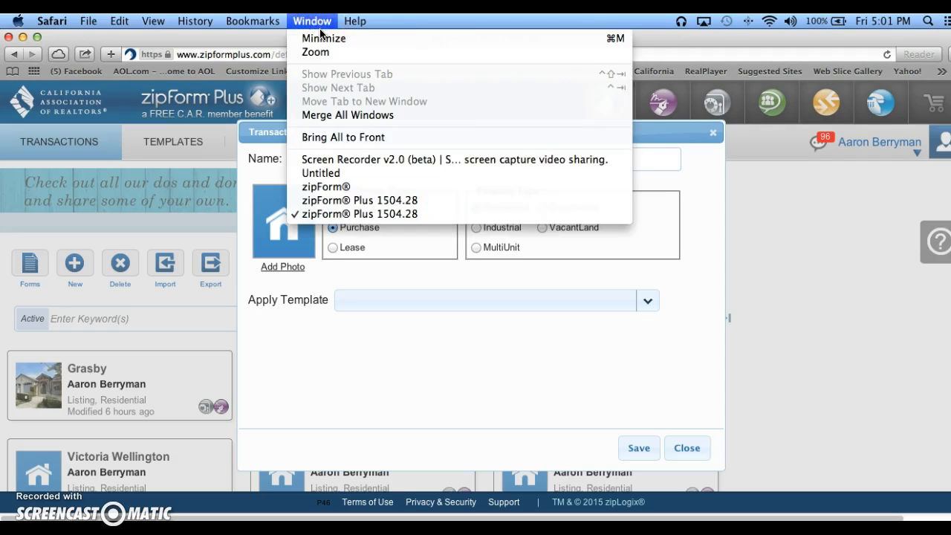
pyautogui.click(329, 173)
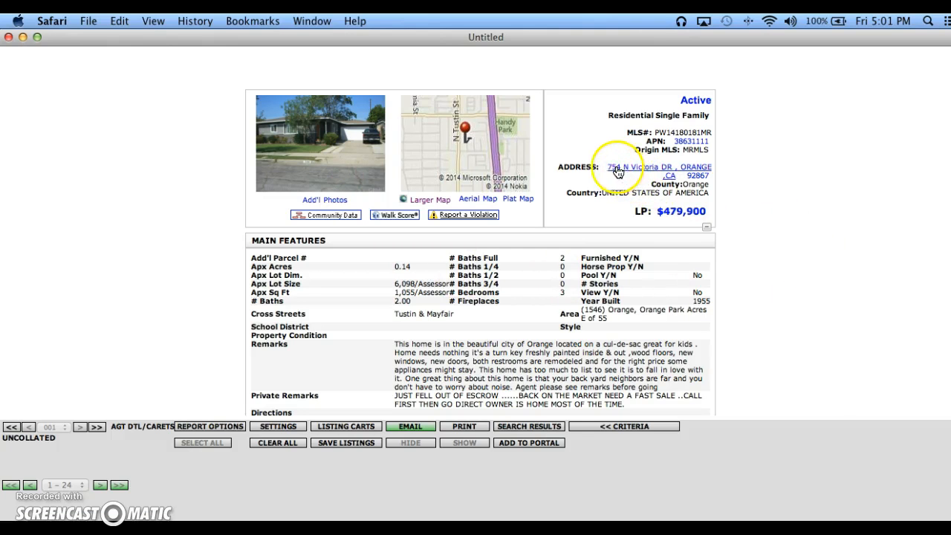
pyautogui.moveTo(605, 167); pyautogui.dragTo(670, 172)
pyautogui.click(117, 22)
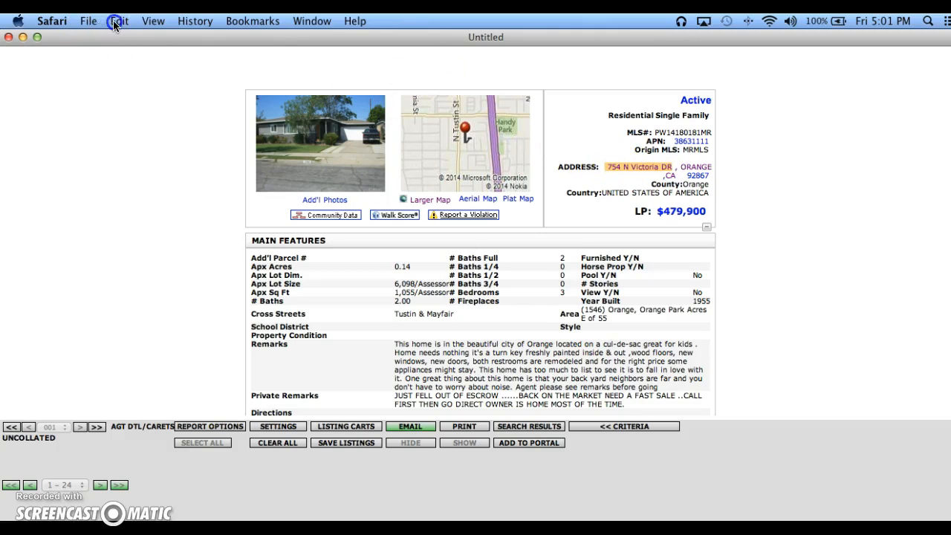
pyautogui.click(126, 84)
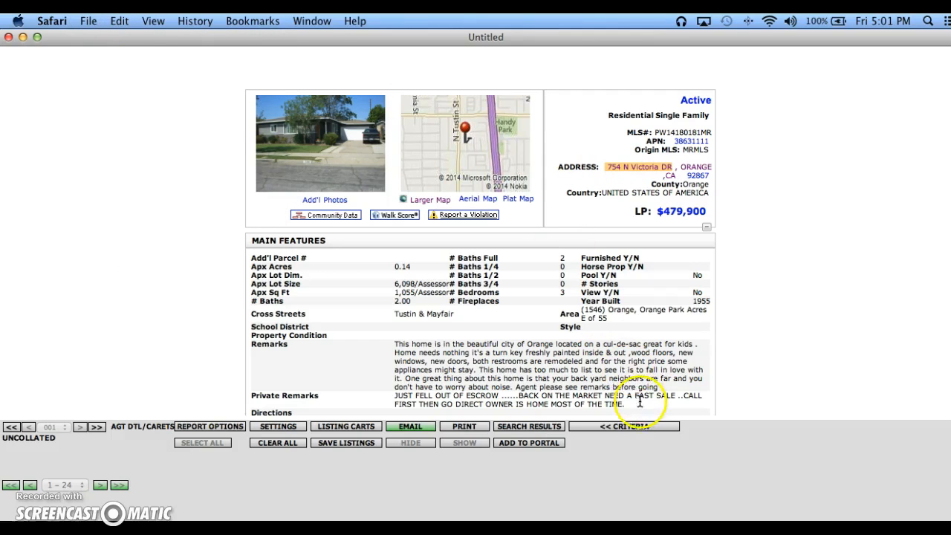
# Return to the zipForm Plus transaction details, paste the copied street address as the transaction name and save the transaction.
pyautogui.click(312, 20)
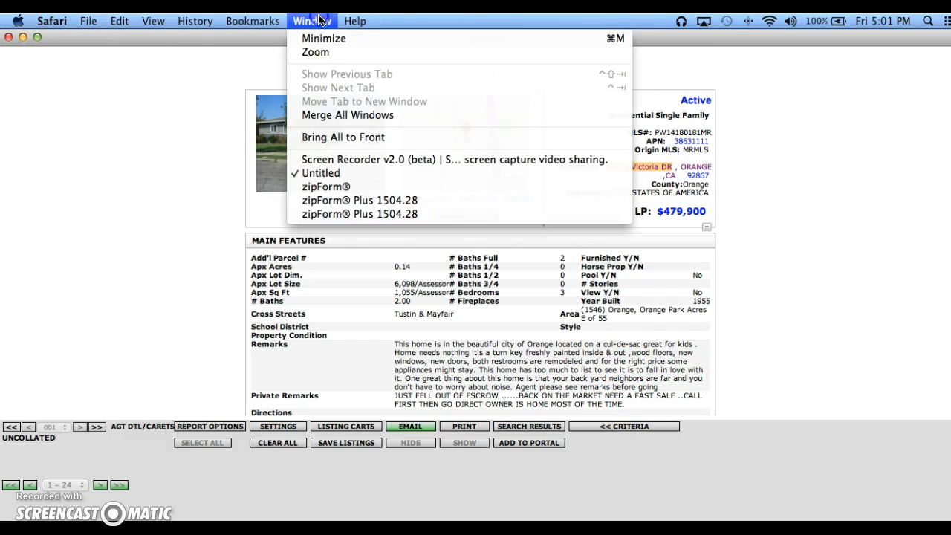
pyautogui.click(380, 214)
pyautogui.click(341, 155)
pyautogui.rightClick(339, 158)
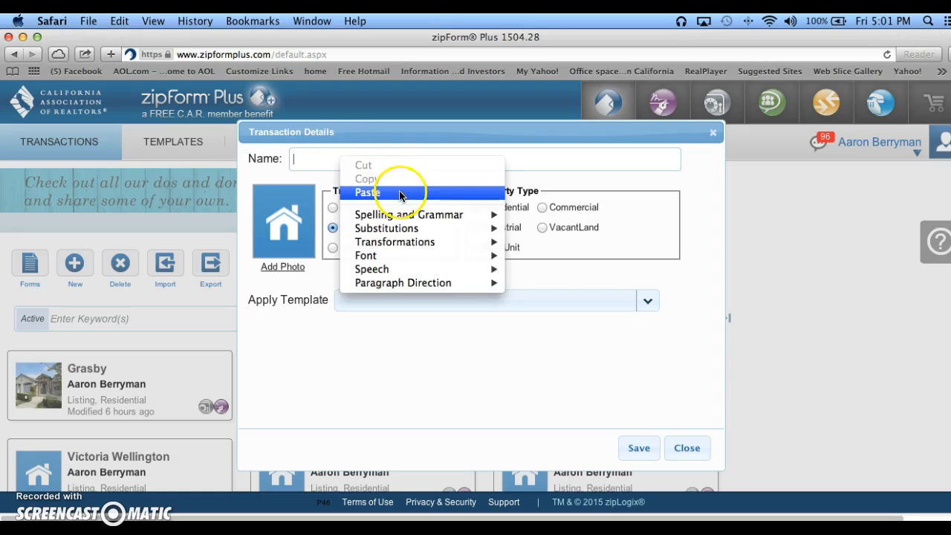
pyautogui.click(399, 193)
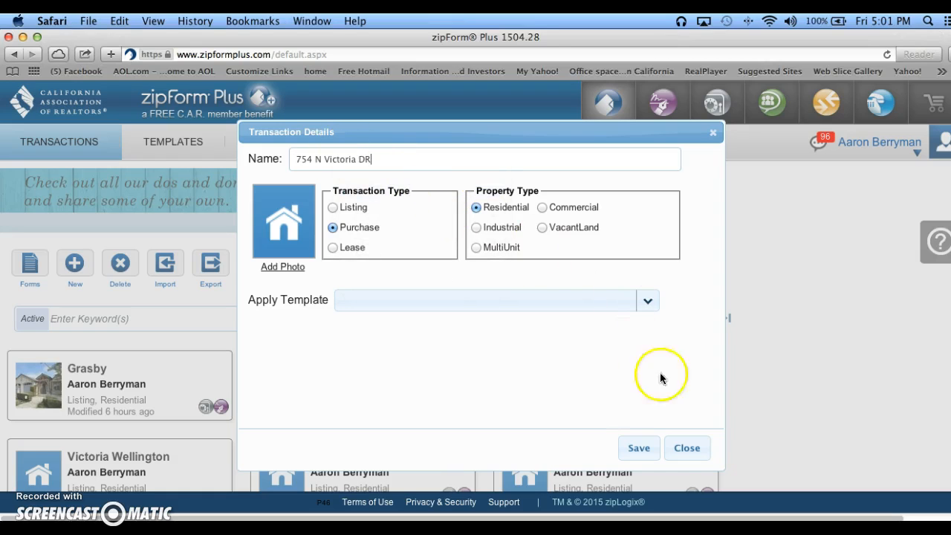
pyautogui.click(639, 448)
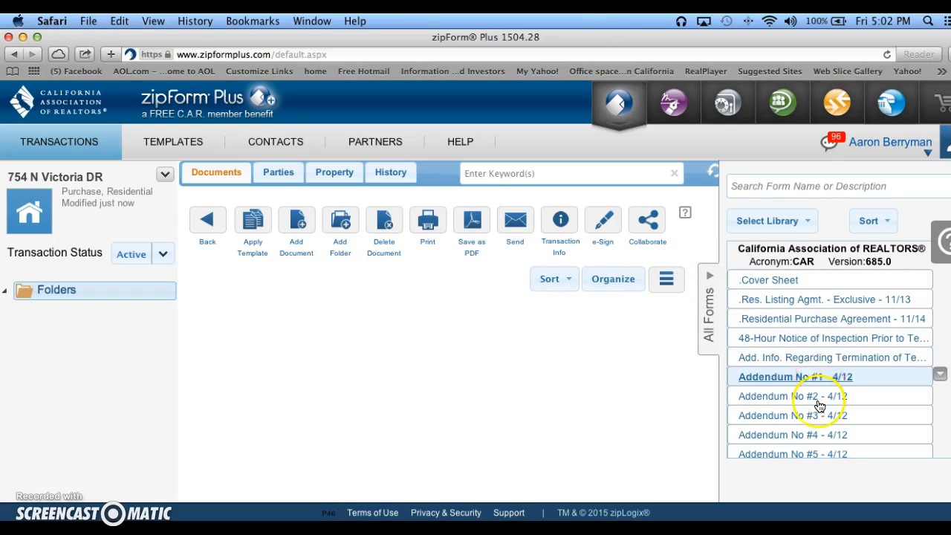
# Add the Residential Purchase Agreement - 11/14 form from the California Association of REALTORS library to the transaction and open it.
pyautogui.scroll(-1, 817, 413)
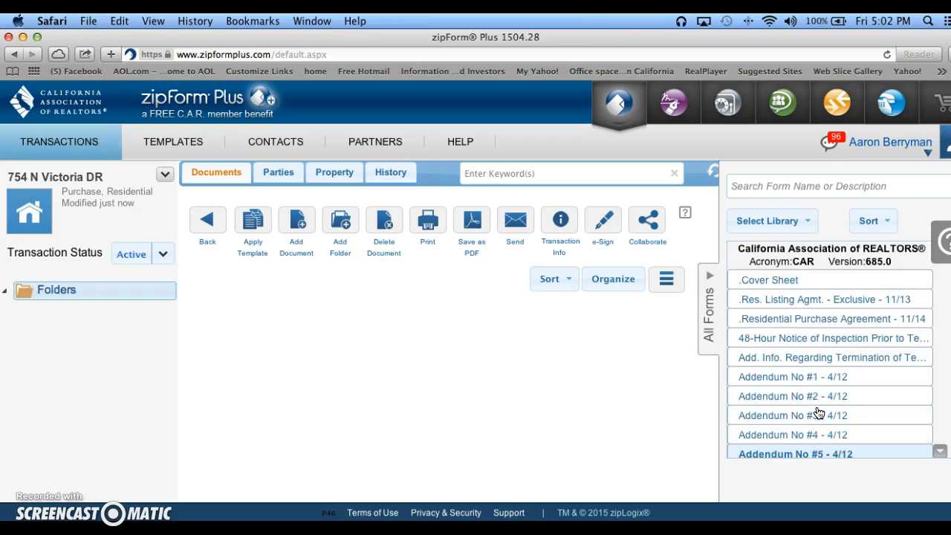
pyautogui.scroll(-10, 817, 412)
pyautogui.scroll(-10, 817, 413)
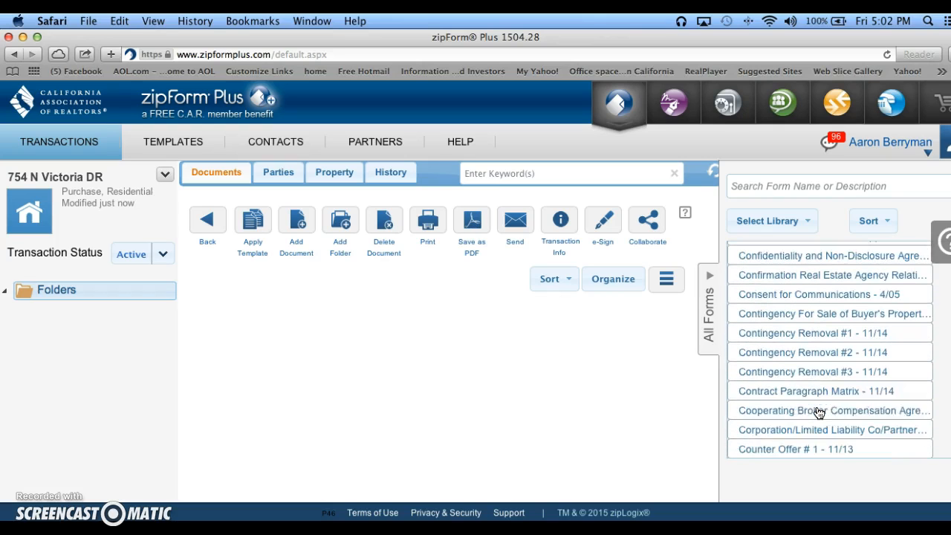
pyautogui.scroll(-15, 818, 413)
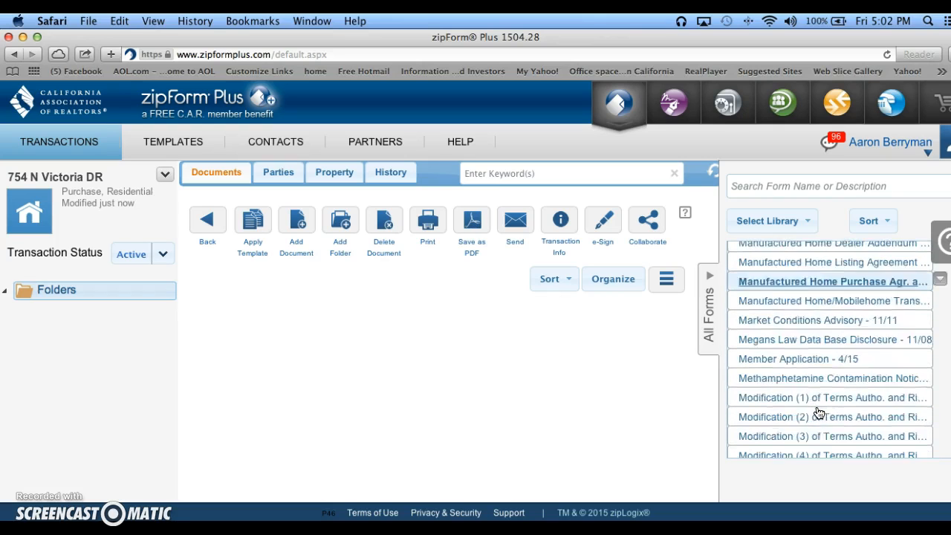
pyautogui.scroll(-10, 818, 413)
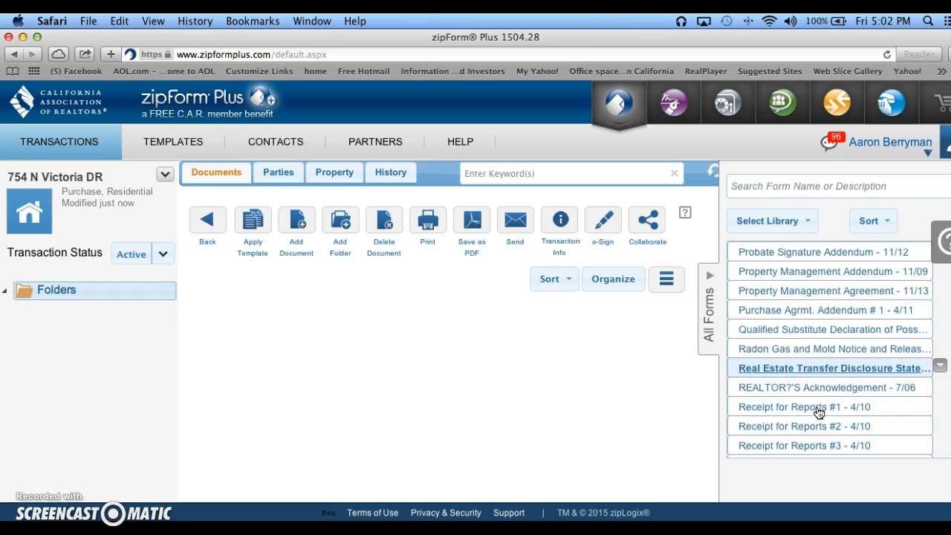
pyautogui.click(809, 354)
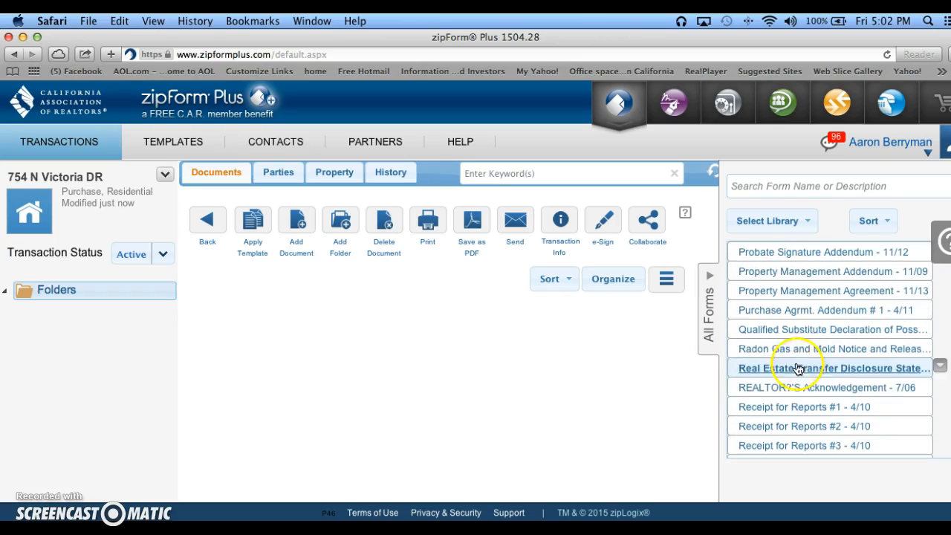
pyautogui.scroll(-3, 787, 390)
pyautogui.scroll(-7, 788, 389)
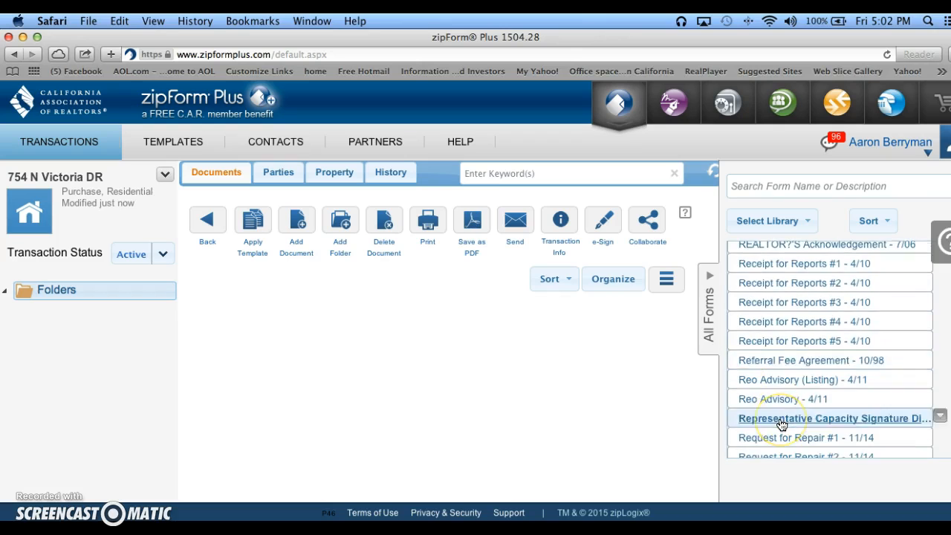
pyautogui.scroll(-5, 776, 417)
pyautogui.scroll(-2, 797, 438)
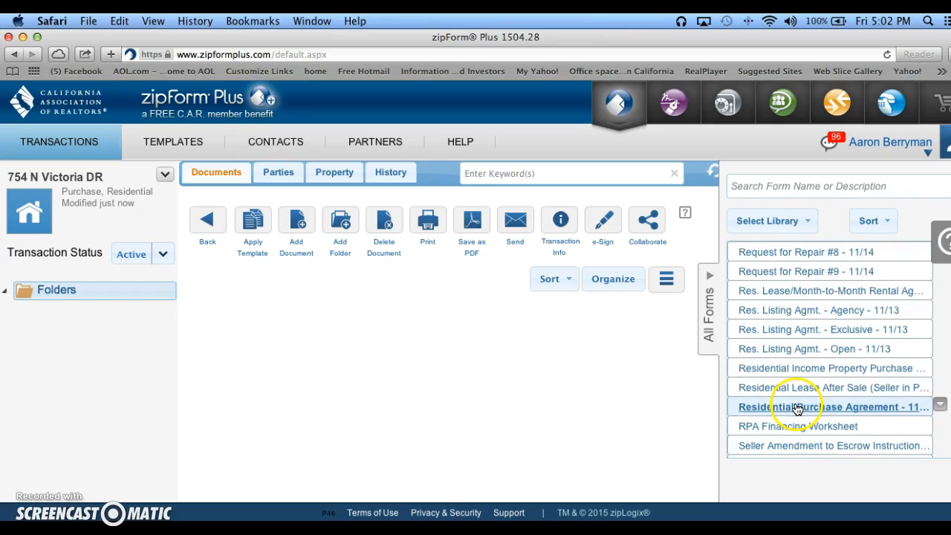
pyautogui.doubleClick(799, 406)
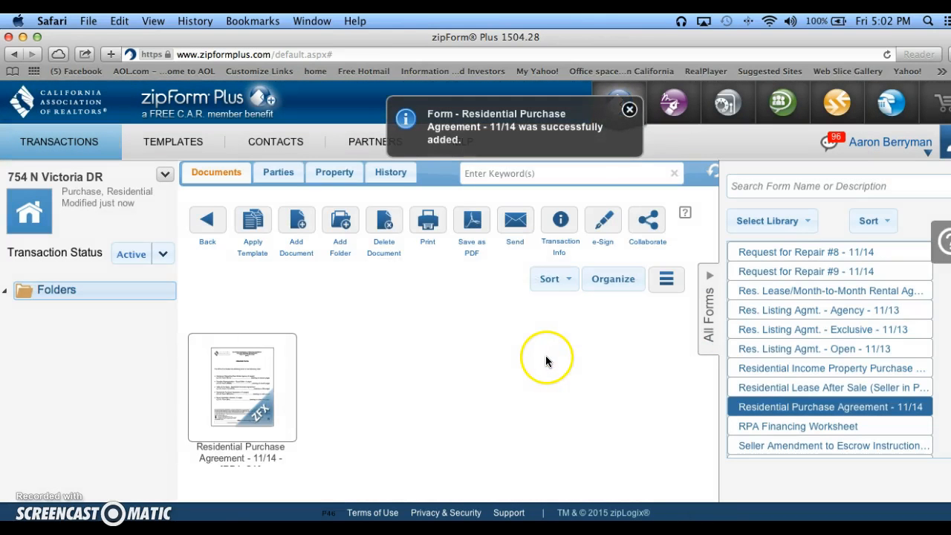
pyautogui.doubleClick(240, 388)
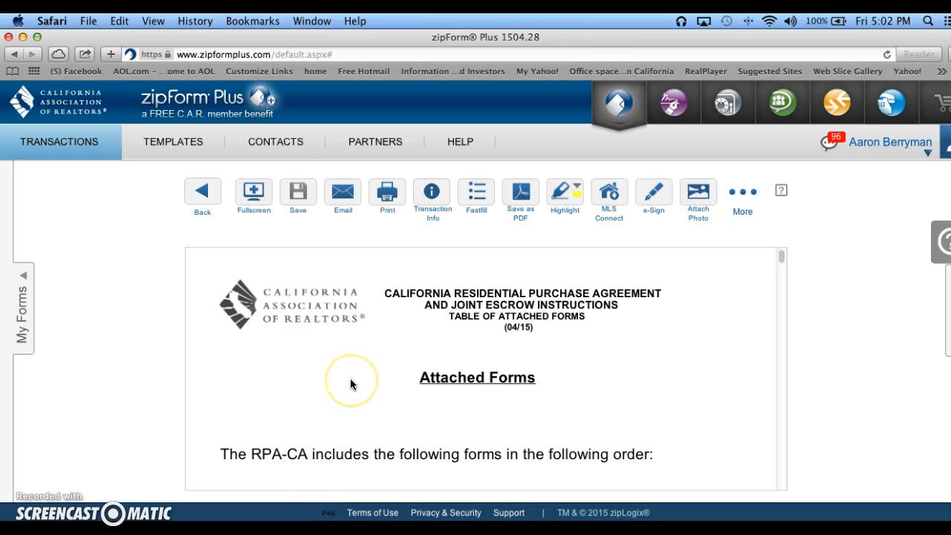
# Read through the purchase agreement's table of attached forms up to the start of the agency relationship disclosure.
pyautogui.scroll(-3, 351, 382)
pyautogui.scroll(1, 350, 383)
pyautogui.scroll(-4, 350, 383)
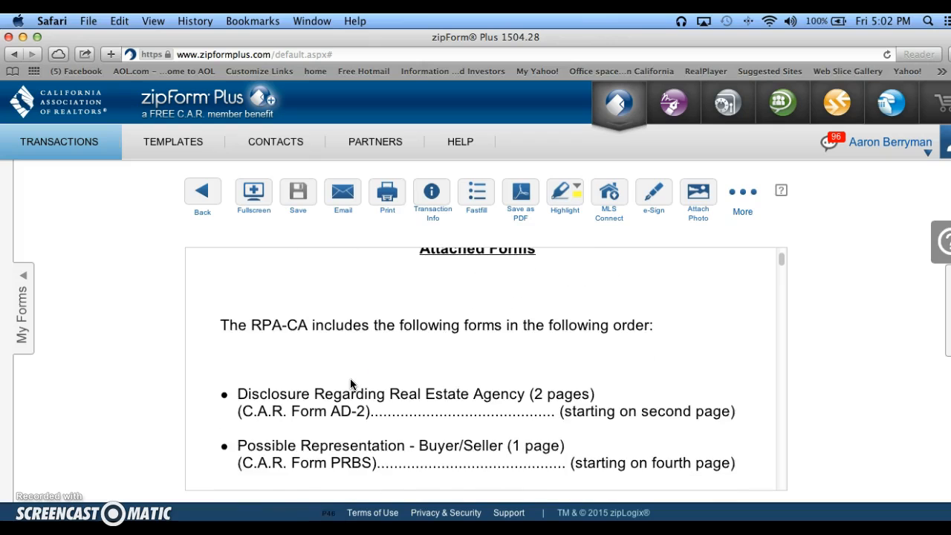
pyautogui.scroll(-3, 350, 382)
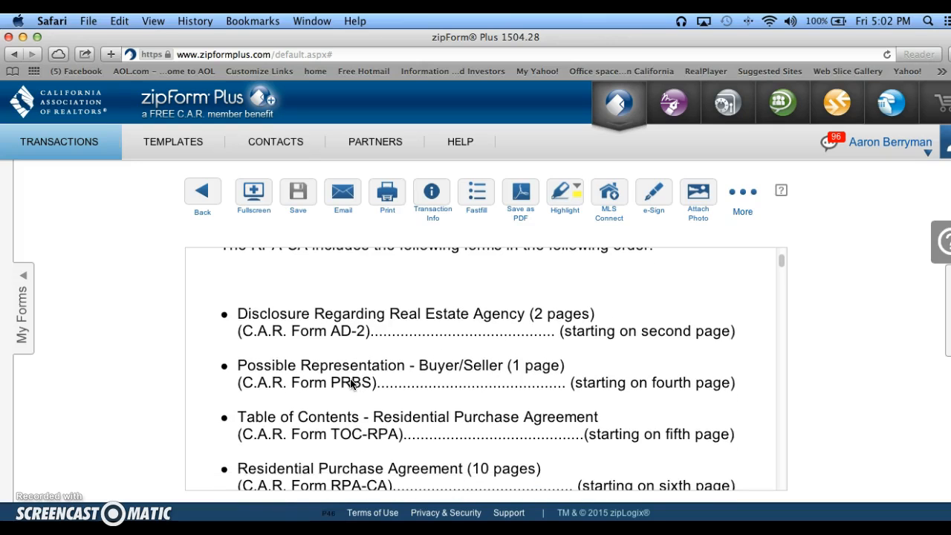
pyautogui.scroll(-2, 351, 383)
pyautogui.scroll(-6, 351, 383)
pyautogui.scroll(-12, 351, 383)
pyautogui.scroll(5, 350, 378)
pyautogui.scroll(-3, 370, 402)
pyautogui.scroll(-10, 370, 402)
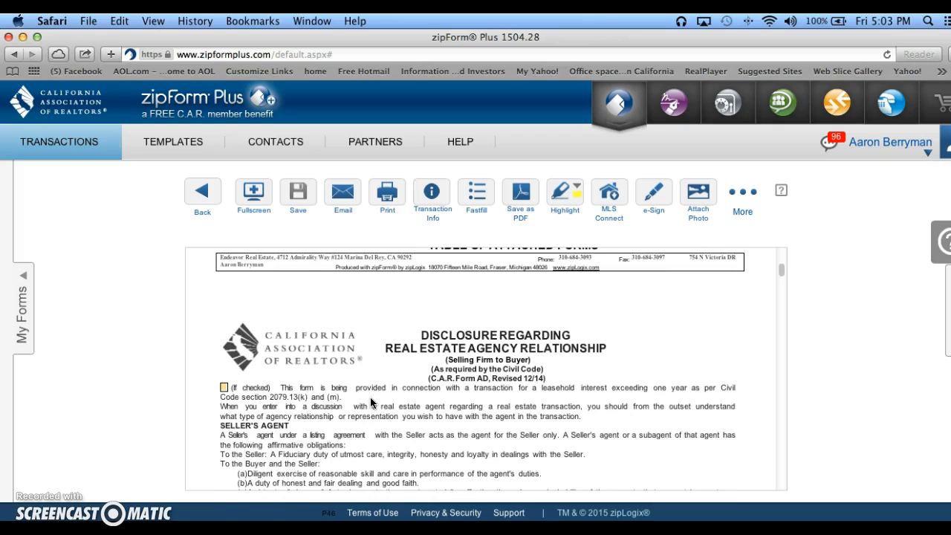
# Examine the signature fields and the broker footer on page 1 of the agency relationship disclosure.
pyautogui.scroll(-10, 370, 401)
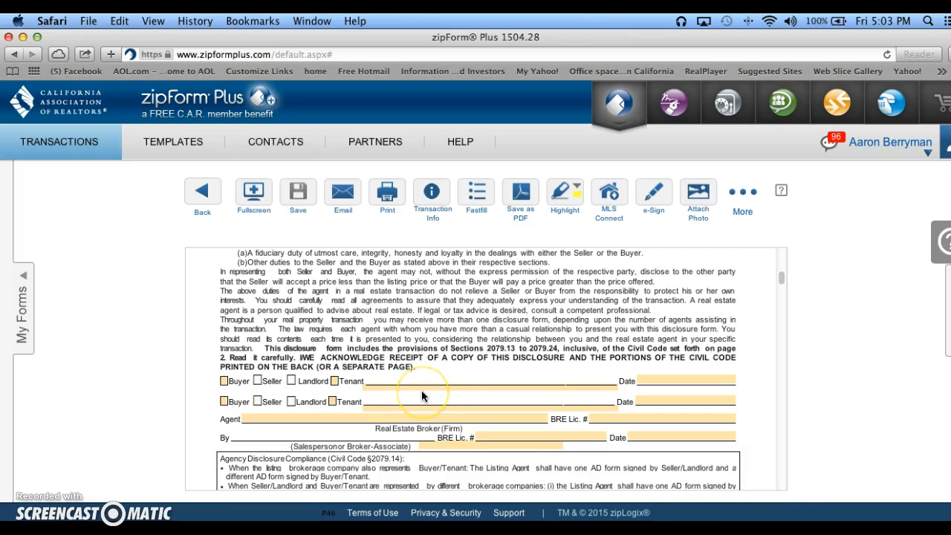
pyautogui.scroll(-9, 421, 390)
pyautogui.click(369, 394)
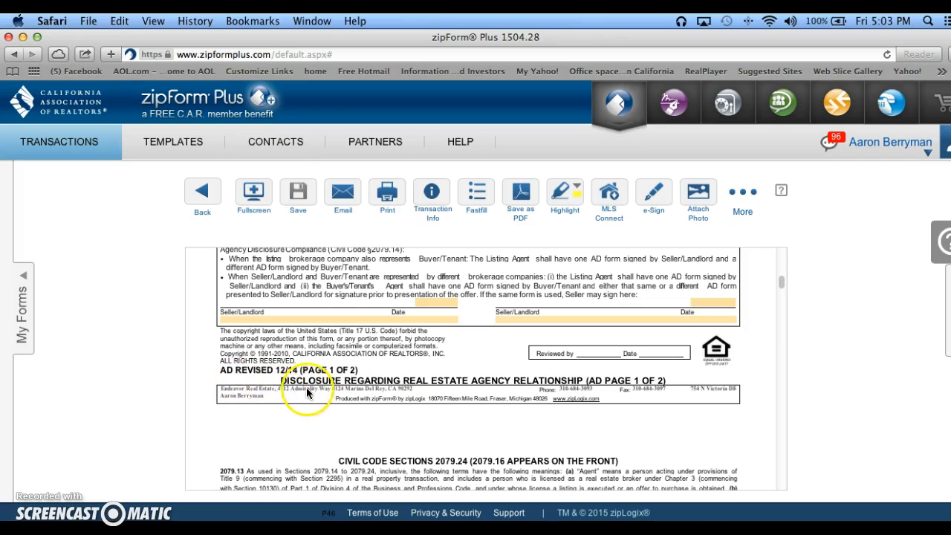
pyautogui.moveTo(312, 394)
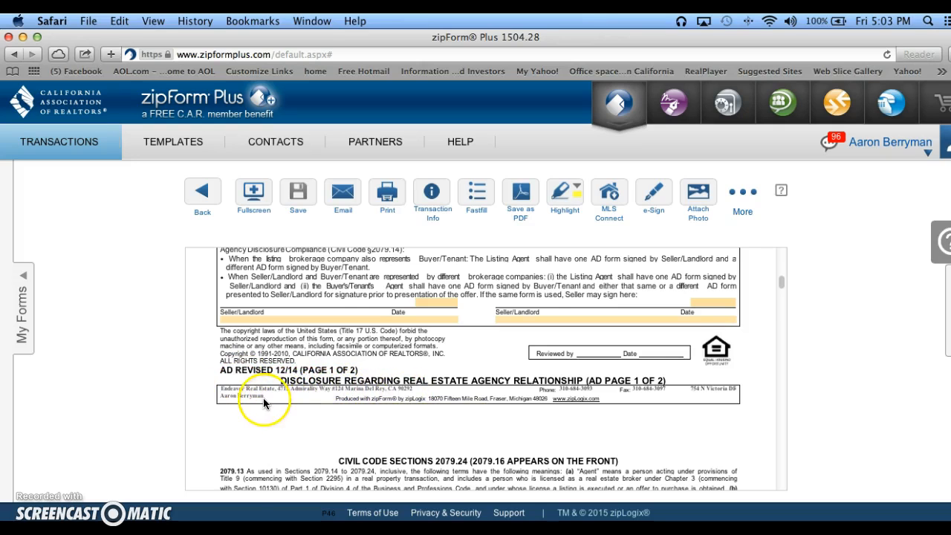
pyautogui.scroll(2, 261, 397)
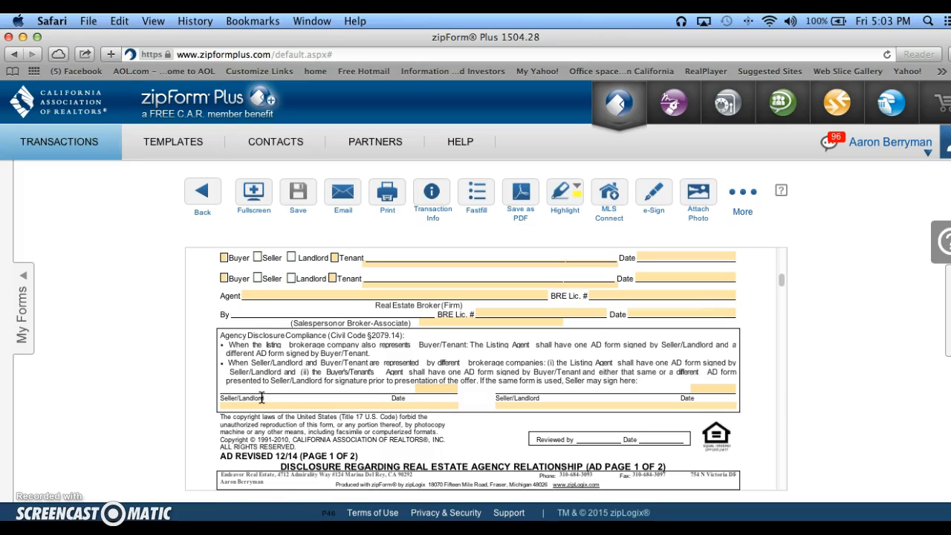
# Mark the first signature line of the agency disclosure as Buyer, enter the buyer's full name and date it 05/01/2015.
pyautogui.scroll(3, 336, 392)
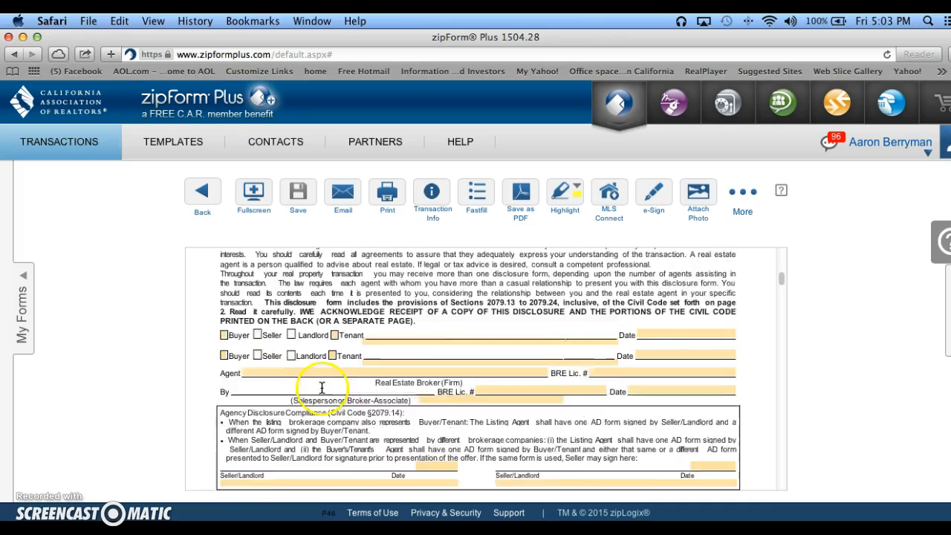
pyautogui.click(224, 355)
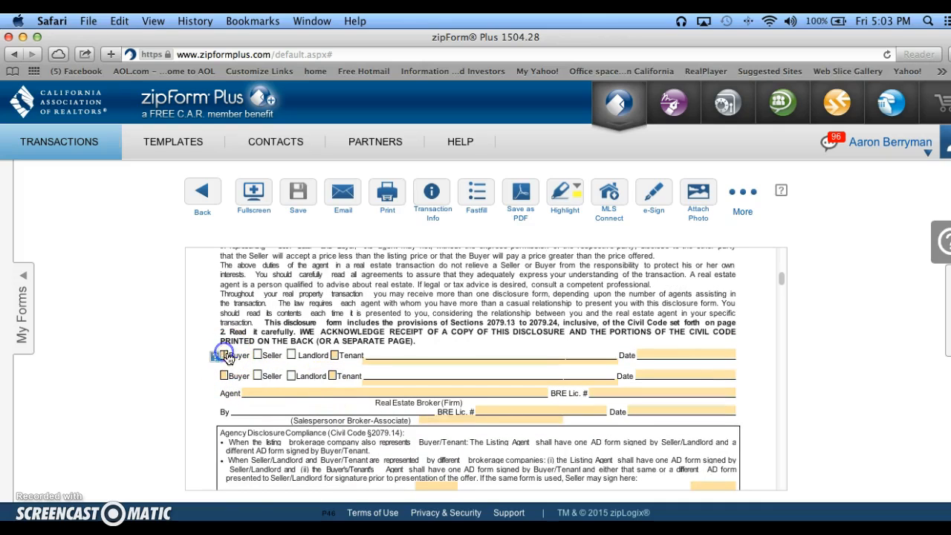
pyautogui.click(439, 362)
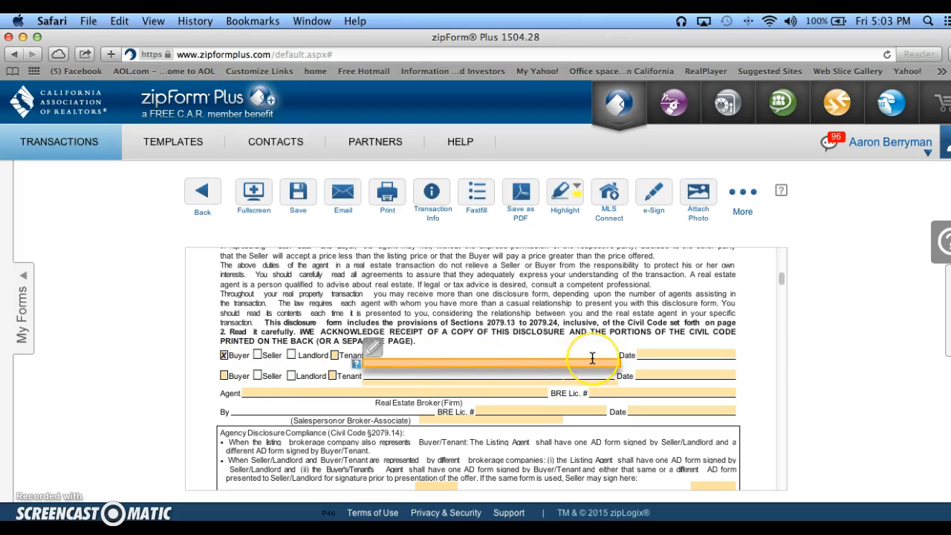
pyautogui.write('adros')
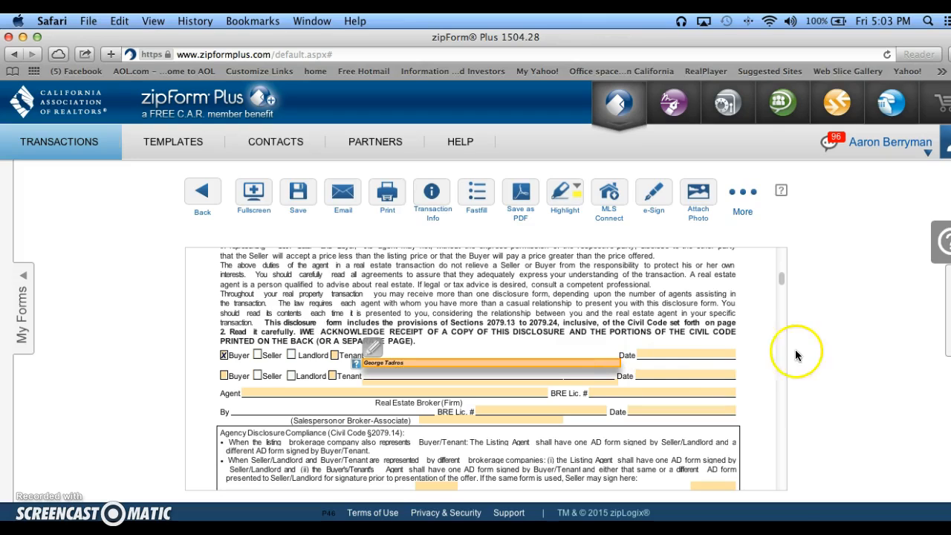
pyautogui.click(725, 355)
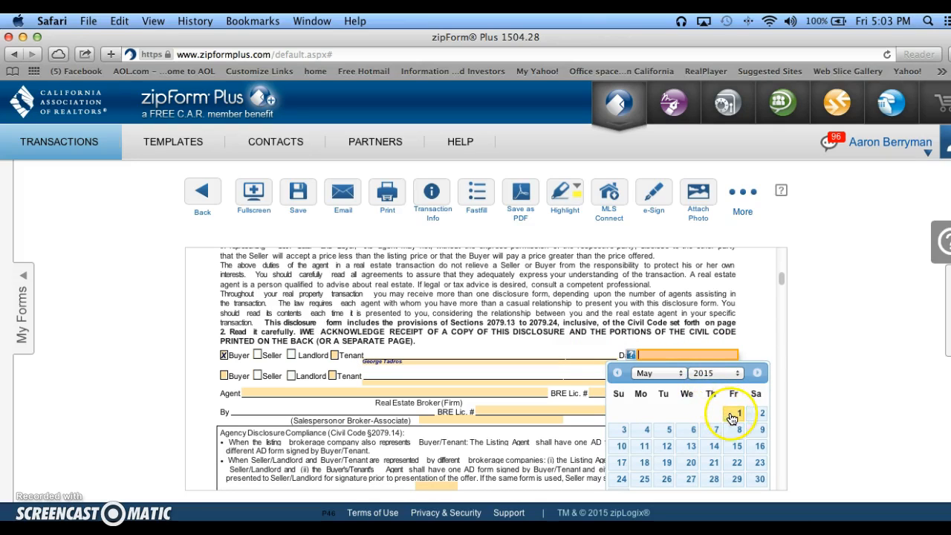
pyautogui.click(731, 416)
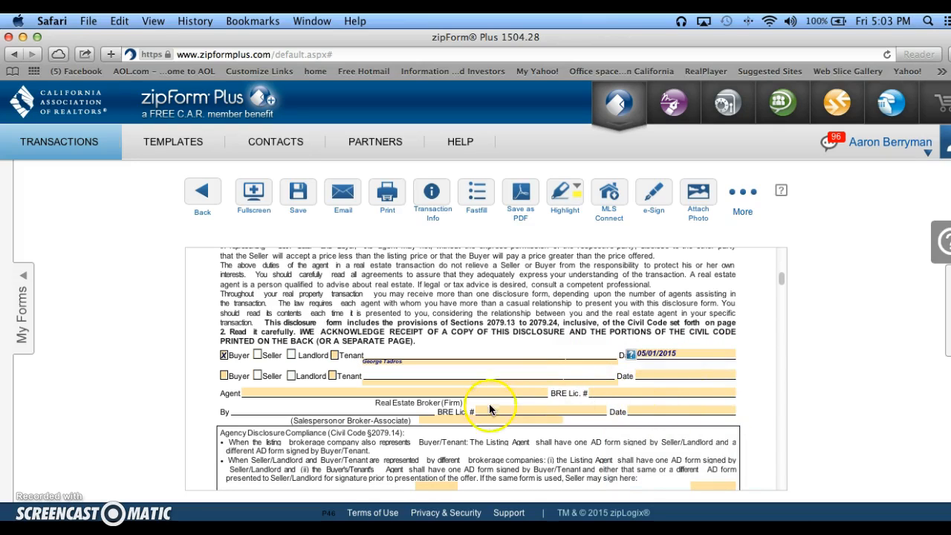
# Select Endeavor Real Estate as the first real estate broker firm on the Possible Representation of More Than One Buyer or Seller form.
pyautogui.scroll(-3, 486, 412)
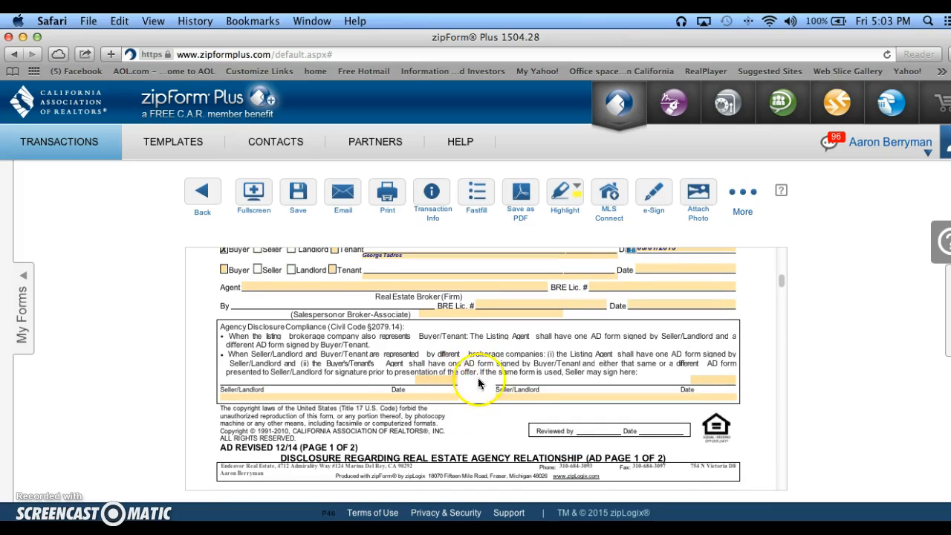
pyautogui.scroll(-3, 532, 434)
pyautogui.scroll(-10, 532, 434)
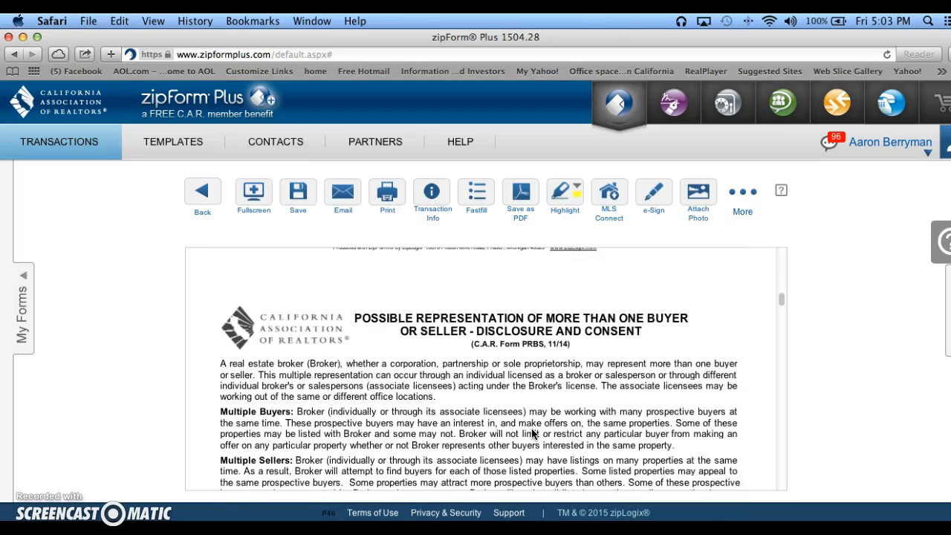
pyautogui.scroll(-10, 531, 434)
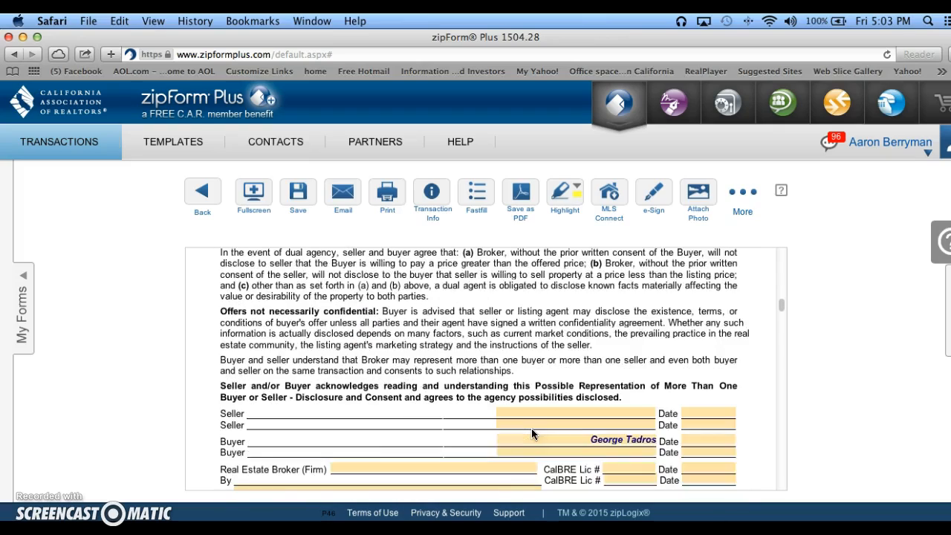
pyautogui.scroll(-2, 531, 434)
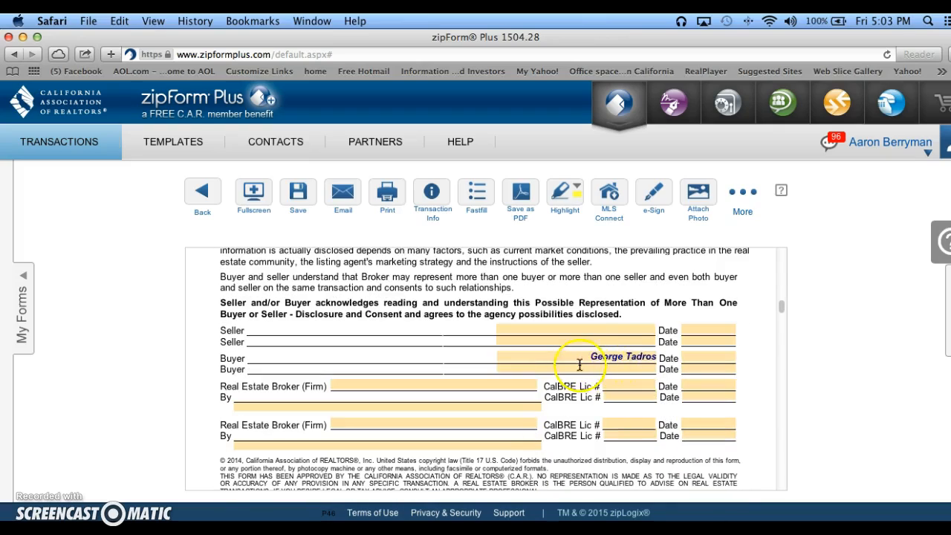
pyautogui.scroll(-1, 378, 406)
pyautogui.click(373, 364)
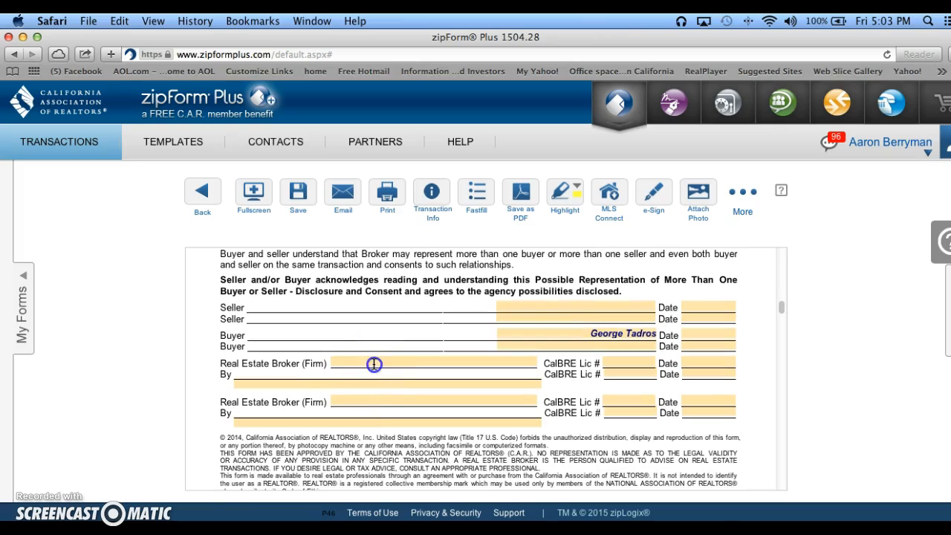
pyautogui.click(533, 362)
pyautogui.scroll(-3, 471, 399)
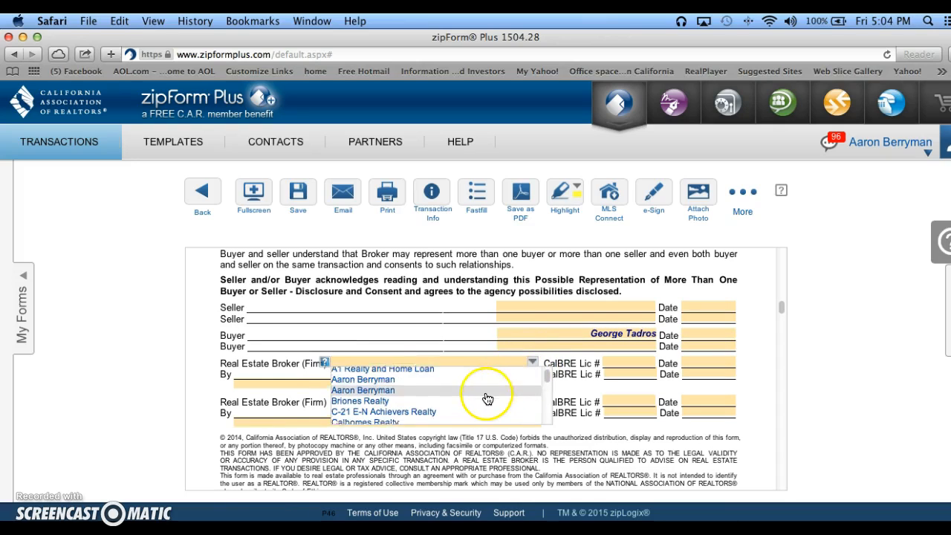
pyautogui.scroll(-4, 471, 399)
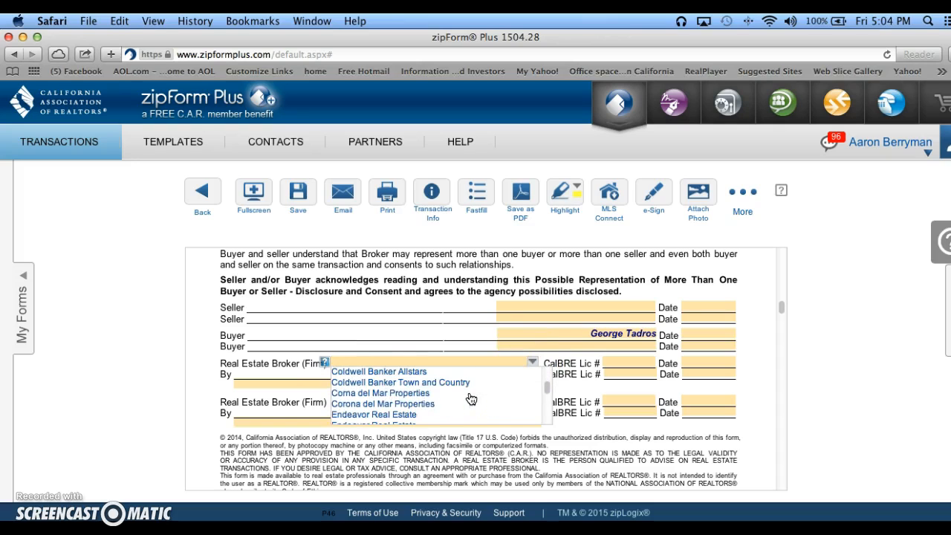
pyautogui.click(426, 415)
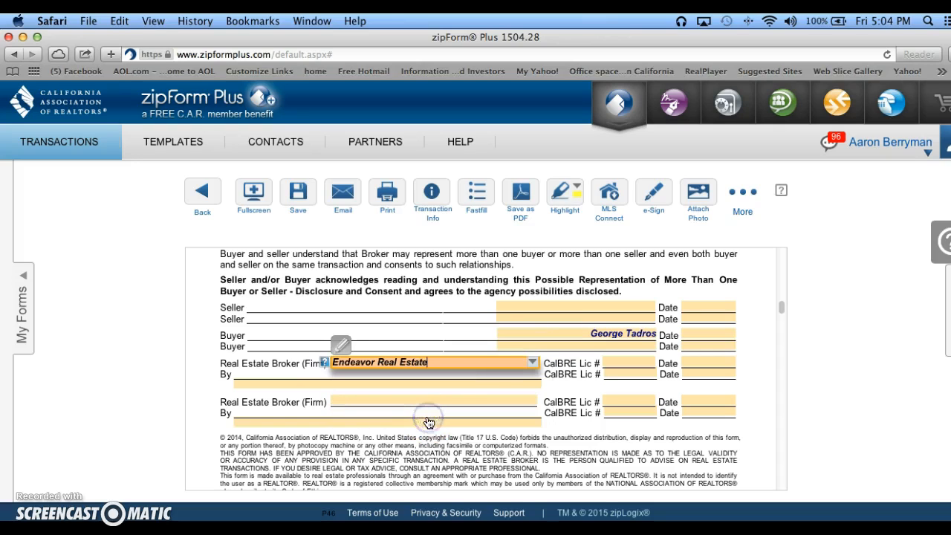
# Choose the broker's CalBRE license number for the first firm and set the date on that line to 05/01/2015.
pyautogui.click(614, 363)
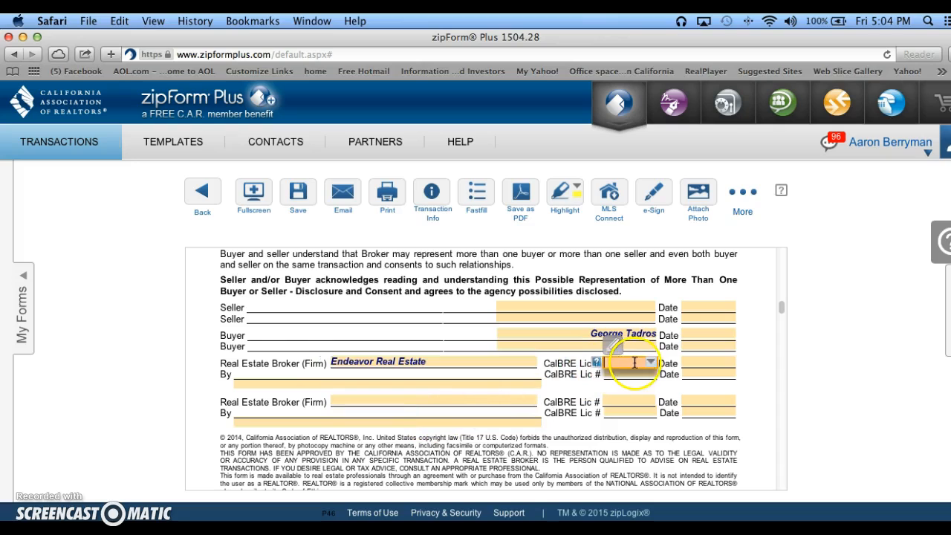
pyautogui.click(650, 363)
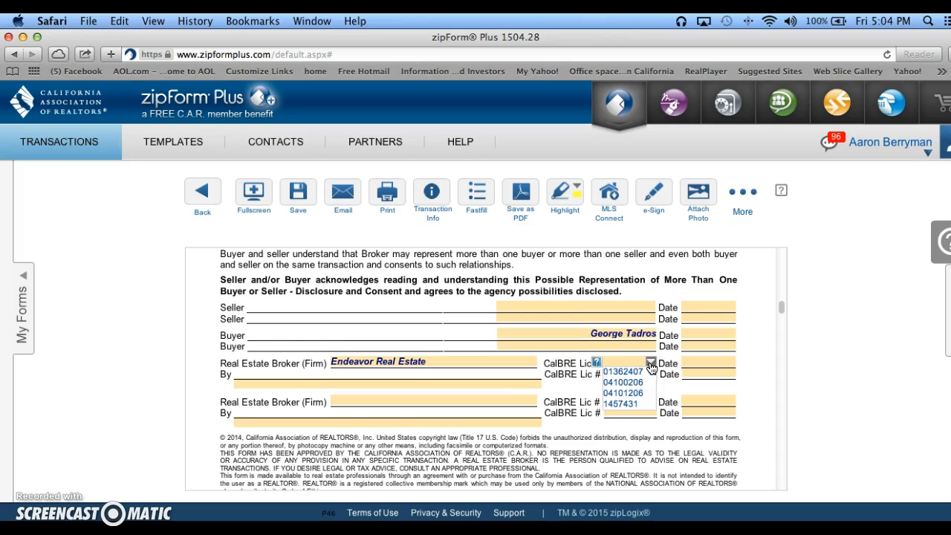
pyautogui.click(624, 383)
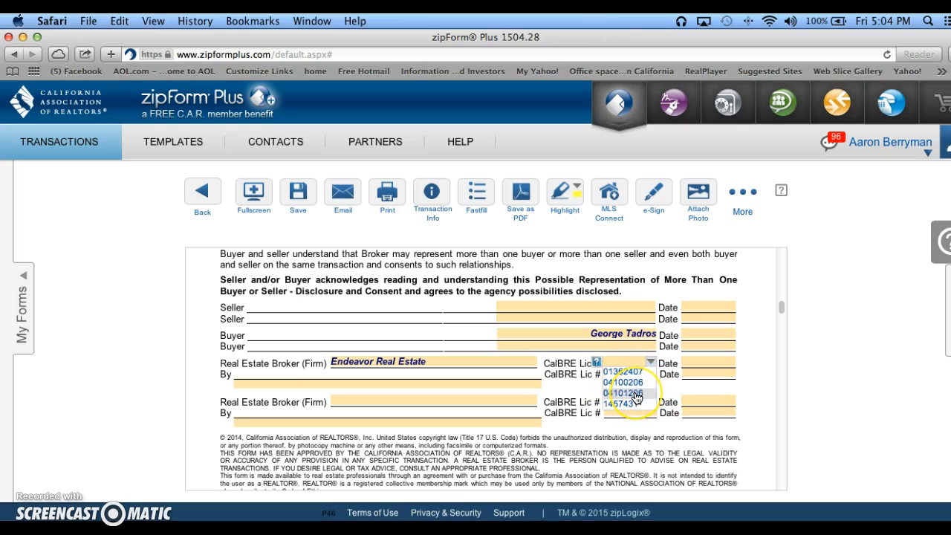
pyautogui.click(635, 394)
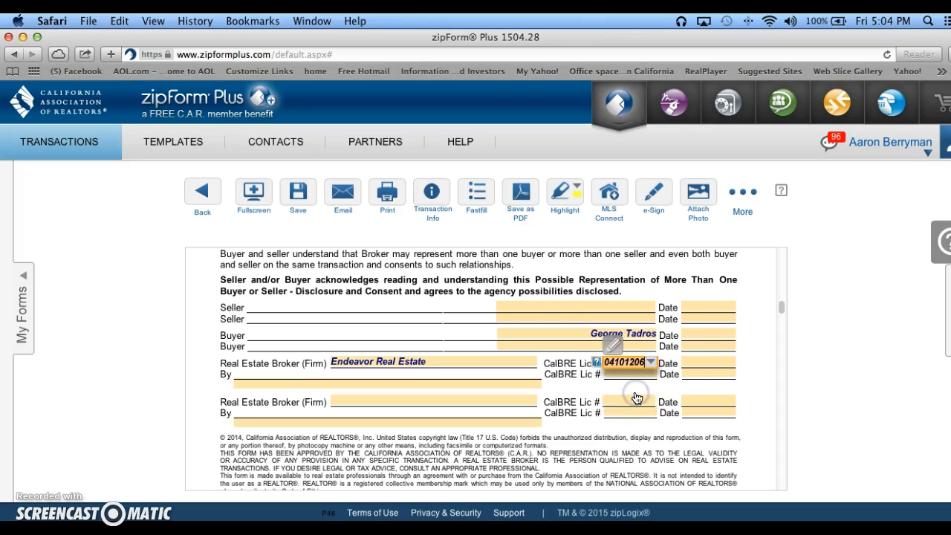
pyautogui.click(693, 360)
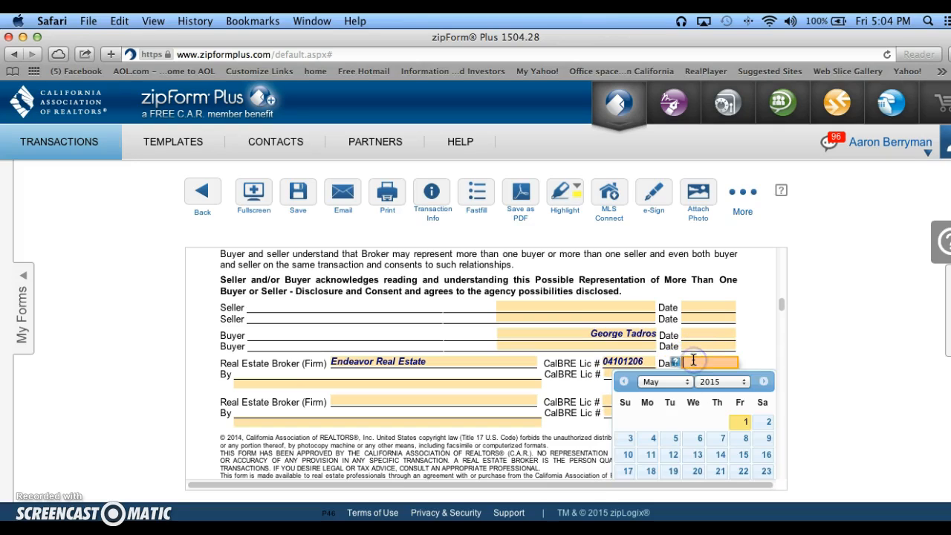
pyautogui.click(740, 421)
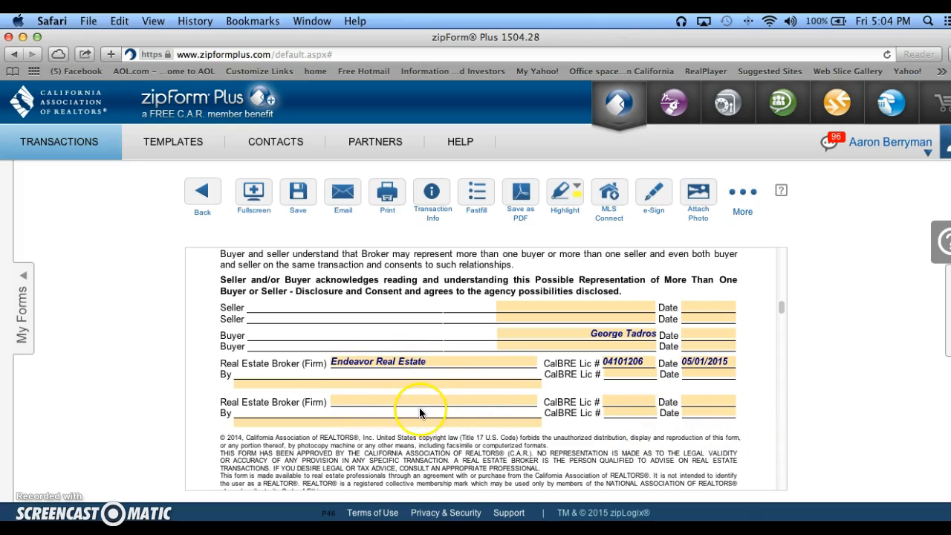
# Set the Date Prepared on page 1 of the Residential Purchase Agreement to 05/01/2015.
pyautogui.scroll(-10, 419, 407)
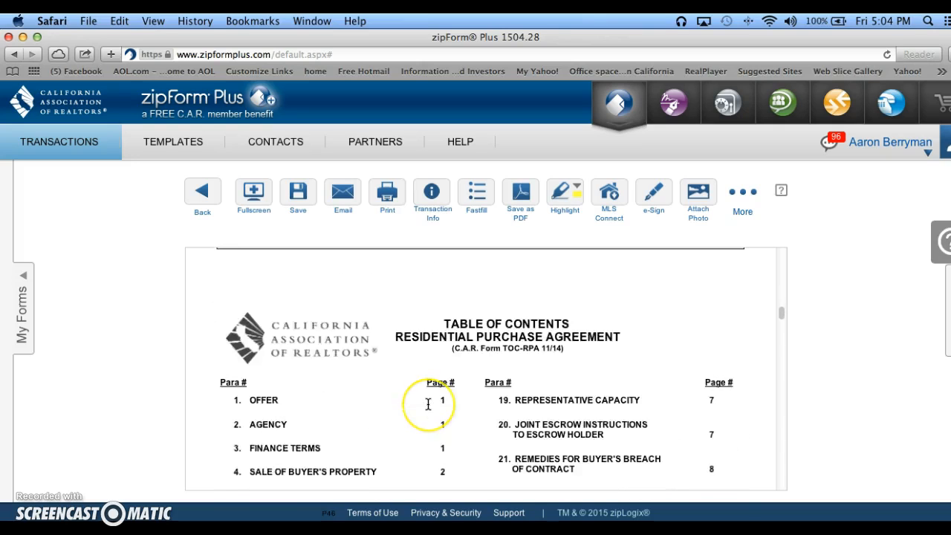
pyautogui.scroll(-8, 428, 404)
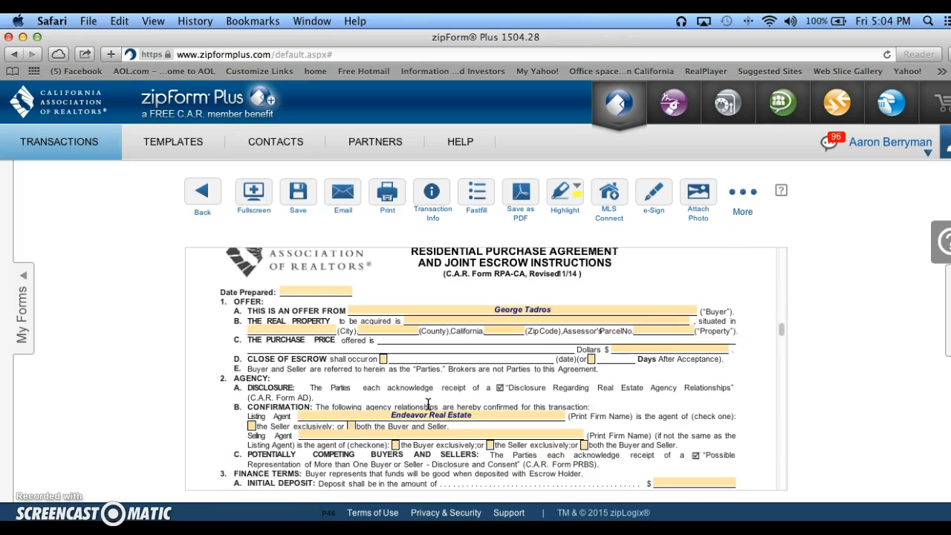
pyautogui.scroll(1, 428, 404)
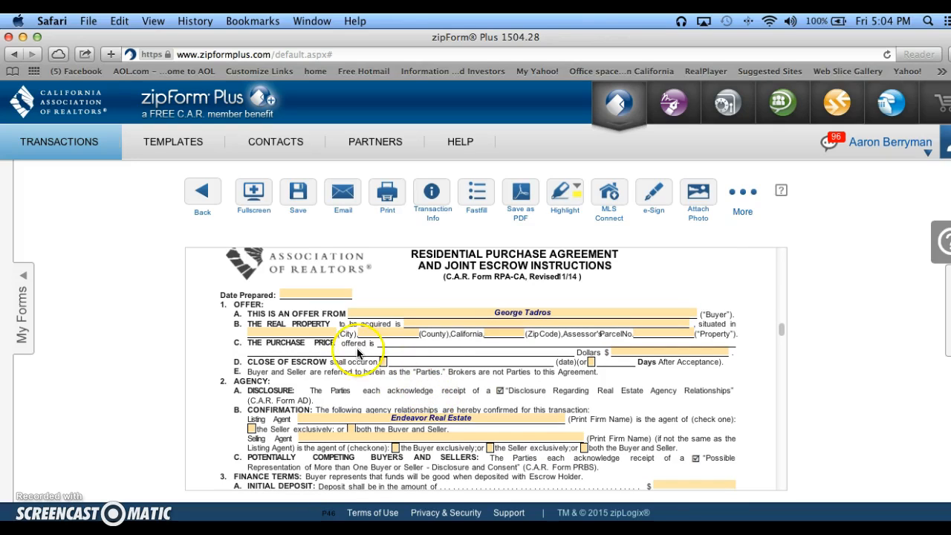
pyautogui.click(321, 293)
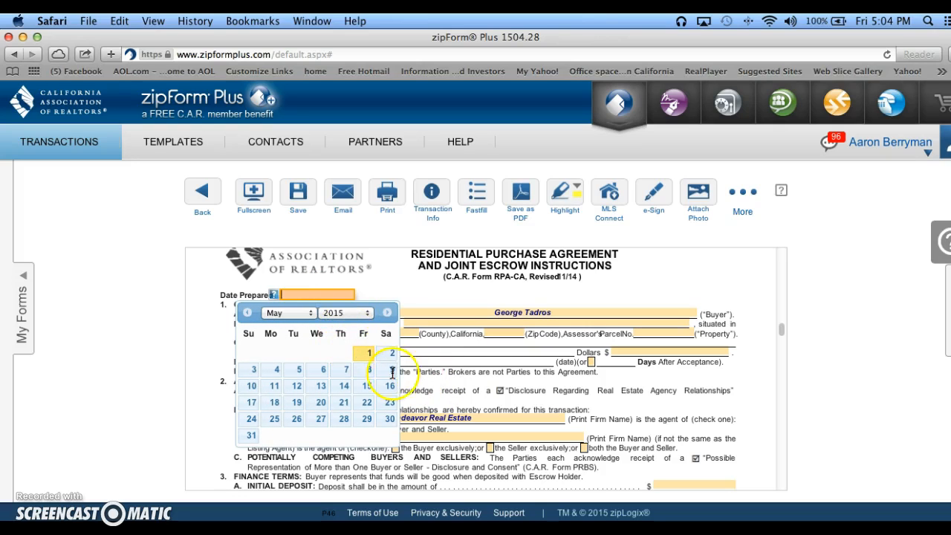
pyautogui.click(367, 360)
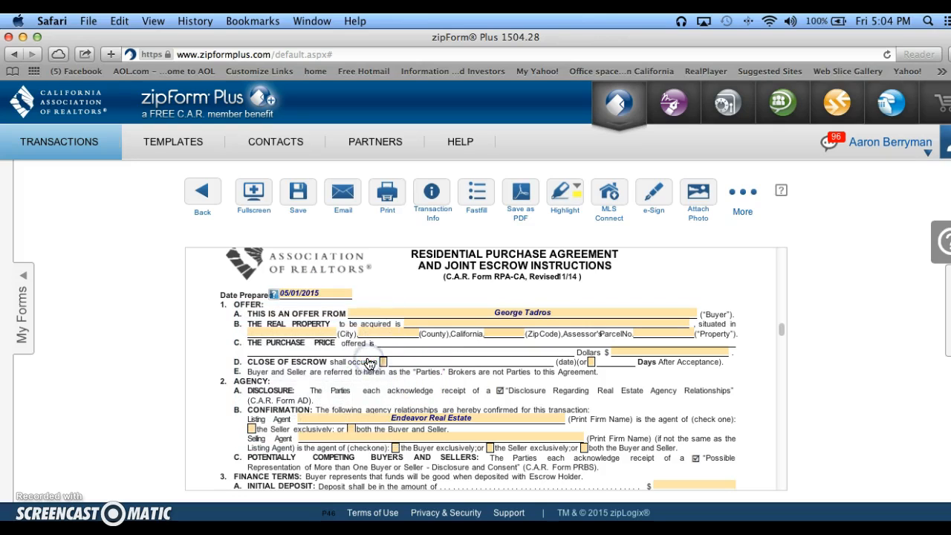
# Fill in the property information with the copied street address, its suffix rewritten as "Dr.", the city Orange and the state CA.
pyautogui.click(418, 322)
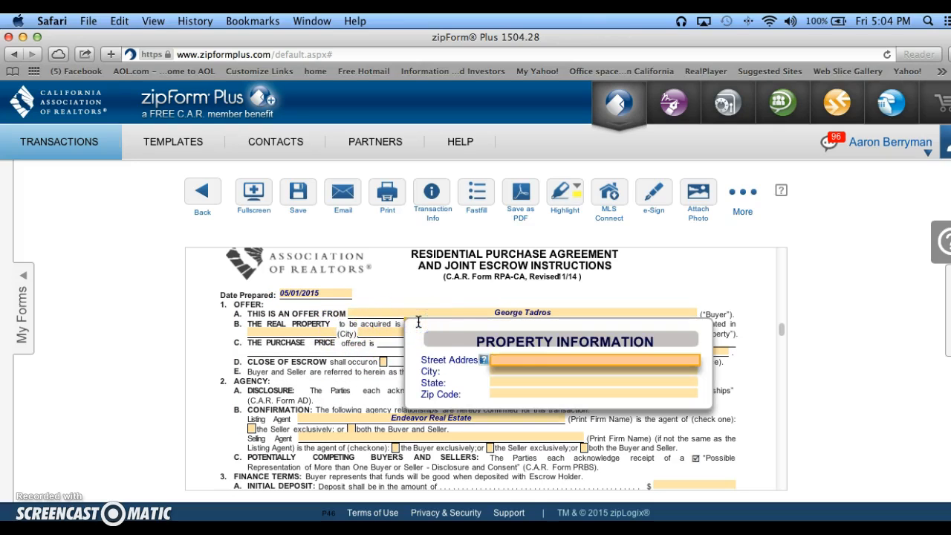
pyautogui.rightClick(504, 359)
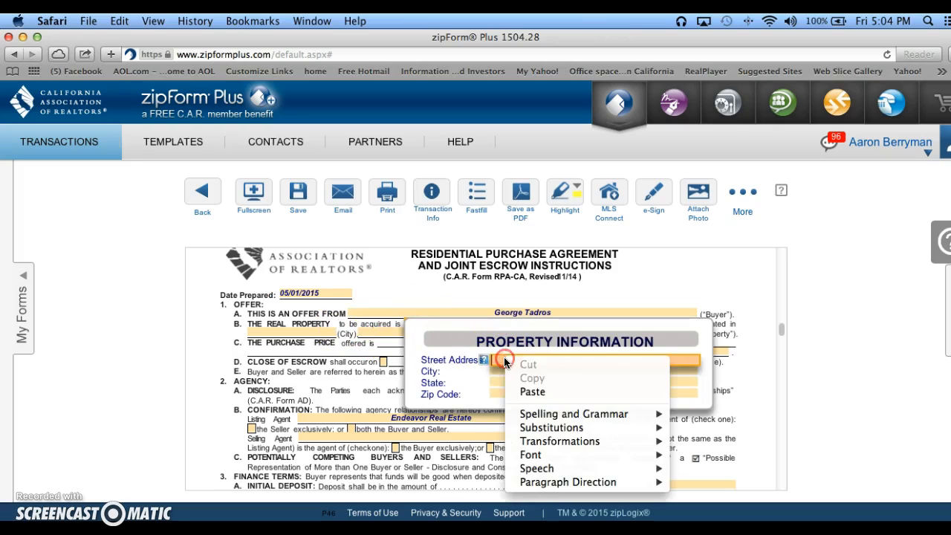
pyautogui.click(569, 390)
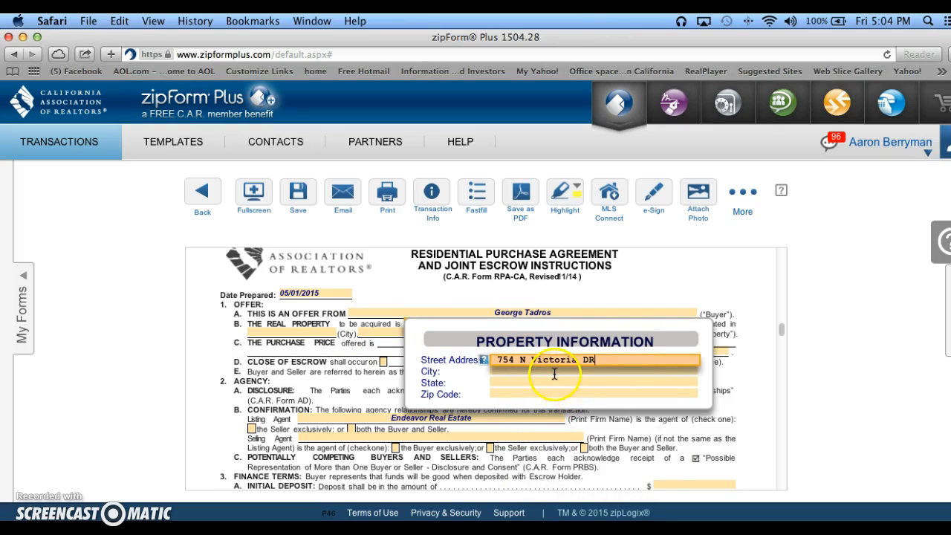
pyautogui.click(554, 373)
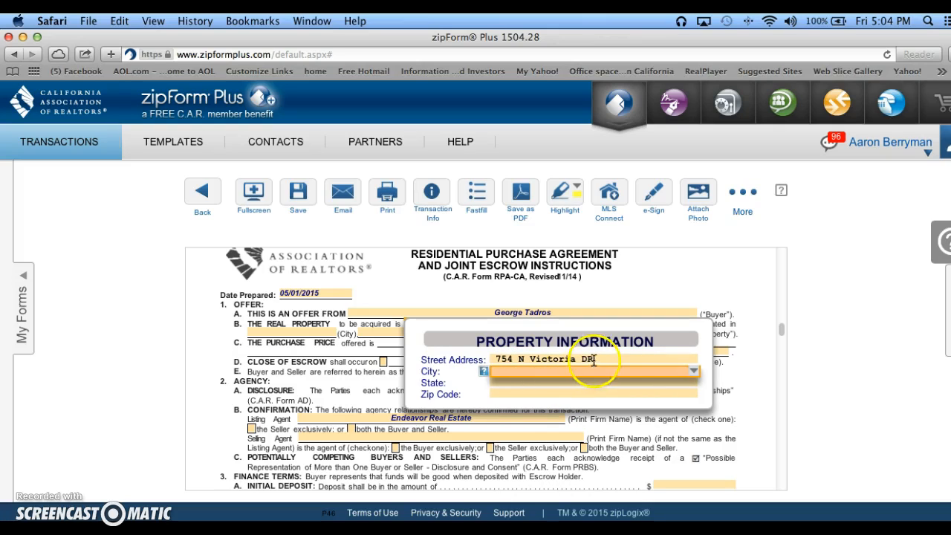
pyautogui.click(594, 360)
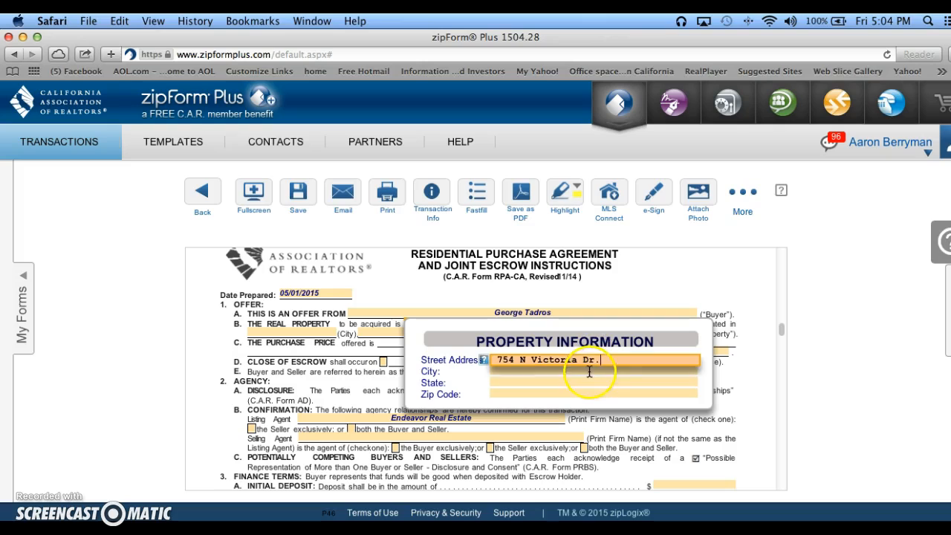
pyautogui.click(589, 372)
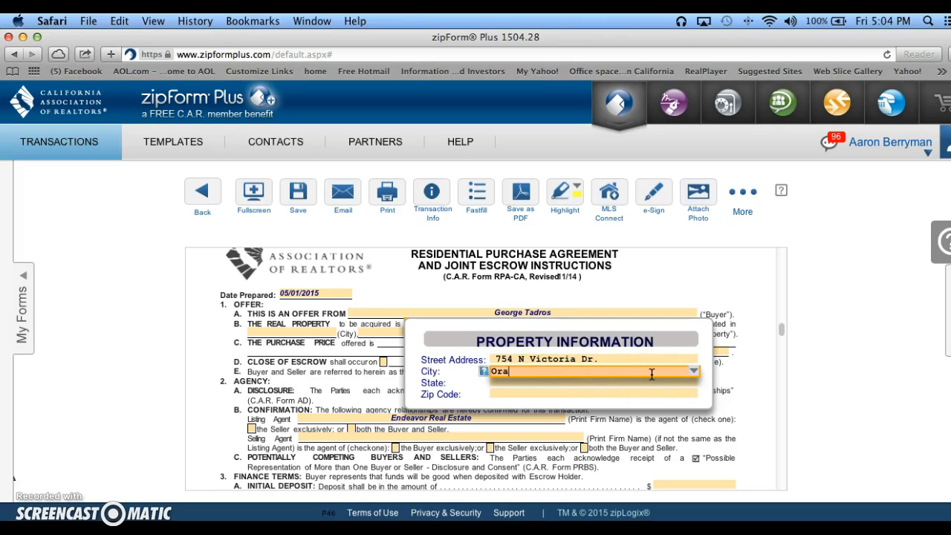
pyautogui.click(630, 382)
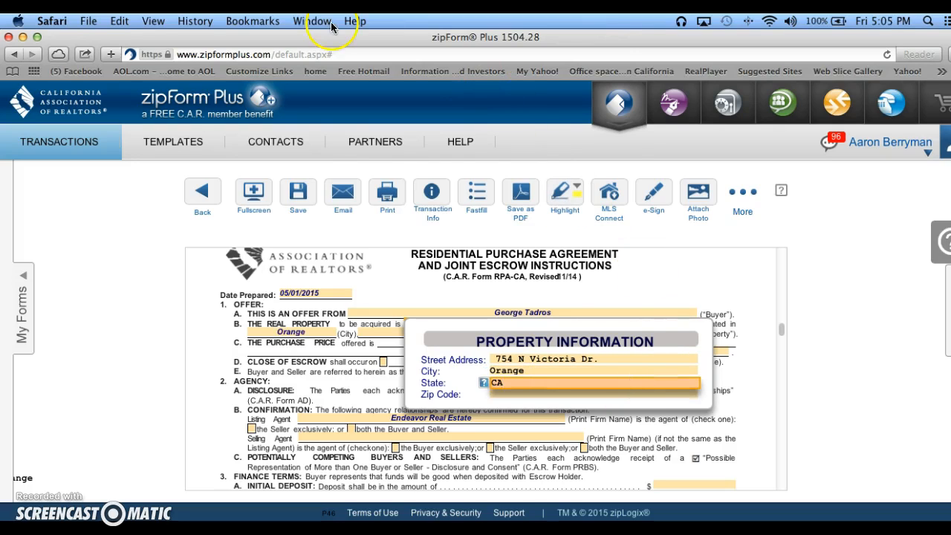
# Look up the property's zip code in the MLS listing window and return to the purchase agreement in zipForm Plus.
pyautogui.click(331, 27)
pyautogui.click(343, 170)
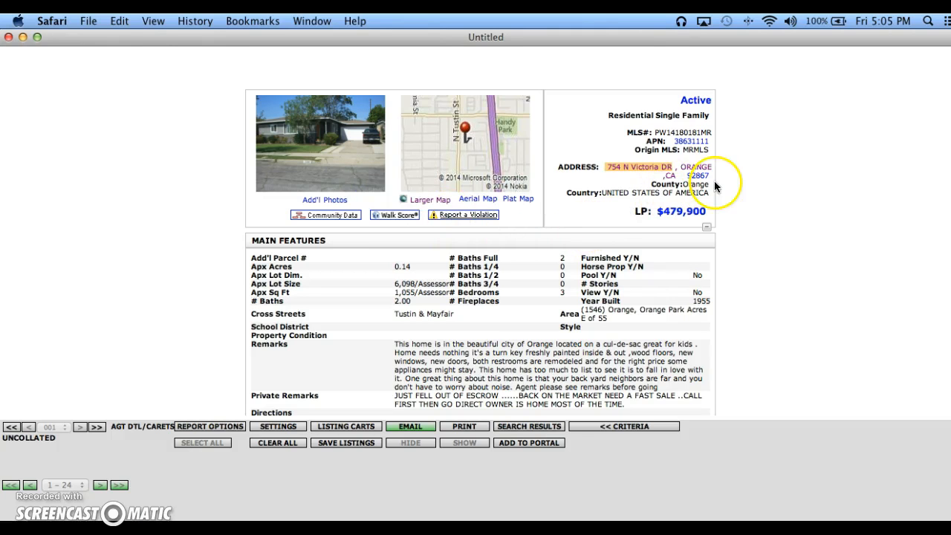
pyautogui.click(311, 21)
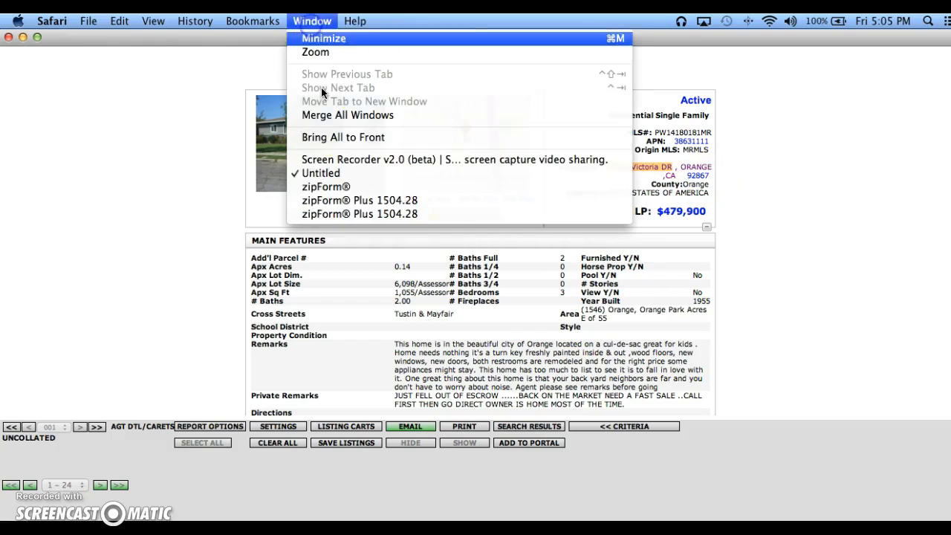
pyautogui.click(327, 214)
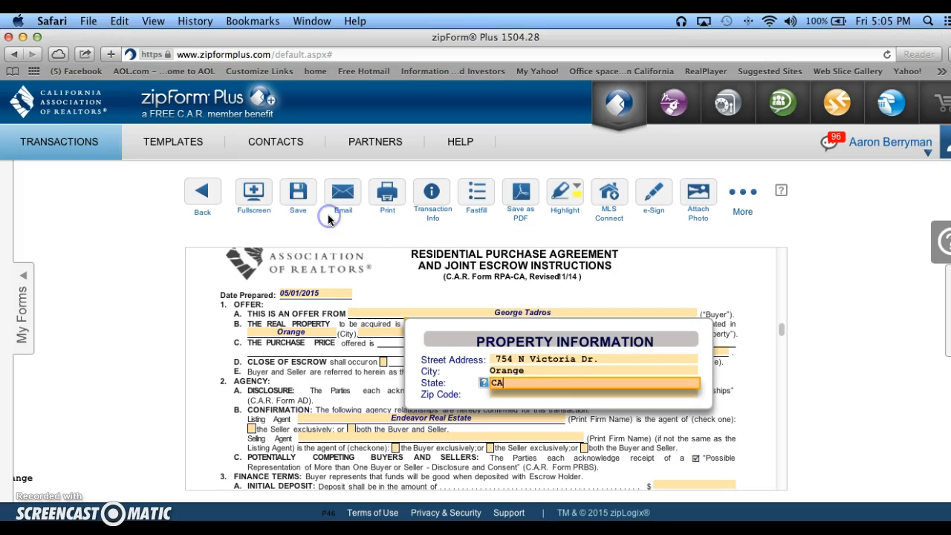
# Complete the property information with zip code 92867 and set the offered purchase price to 487,000.
pyautogui.click(520, 394)
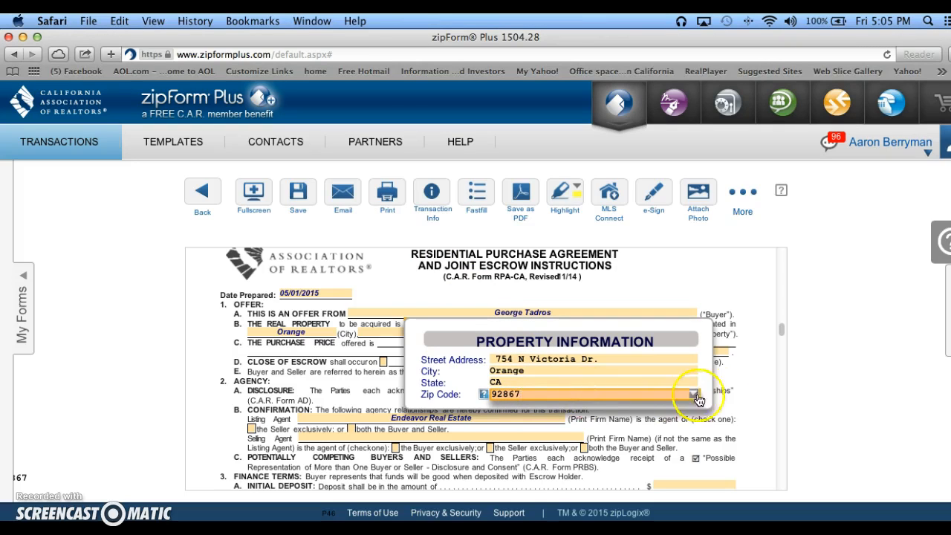
pyautogui.click(741, 380)
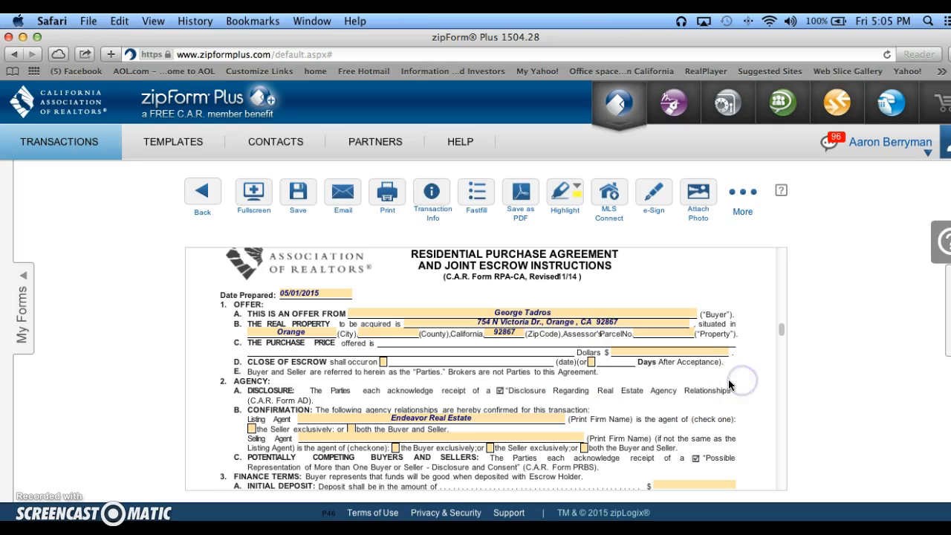
pyautogui.click(631, 350)
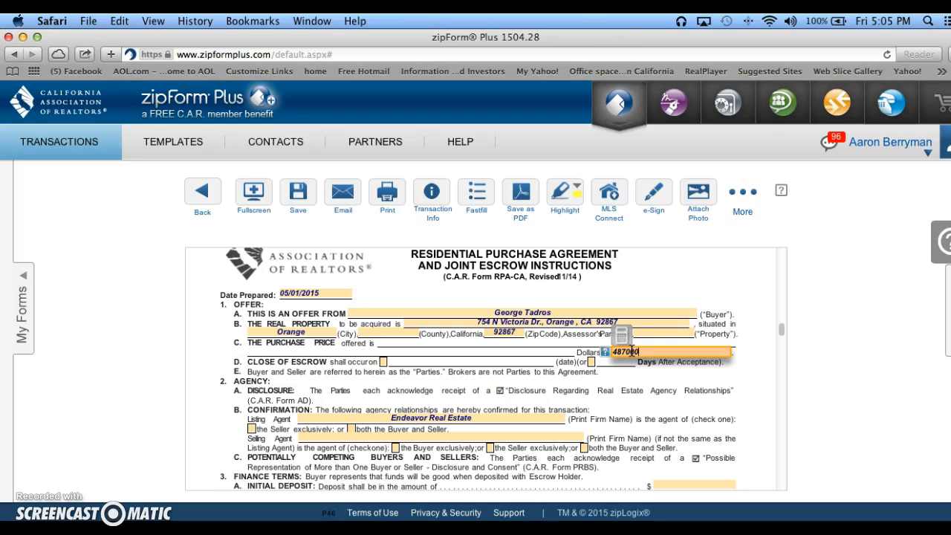
pyautogui.click(586, 388)
# Select the fixed-date option for Close of Escrow and set the date to June 26, 2015.
pyautogui.click(388, 369)
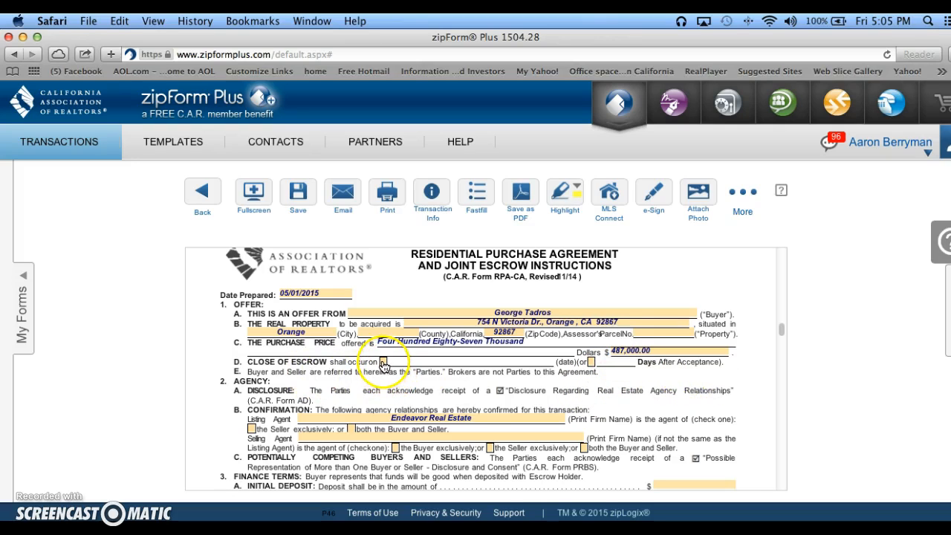
pyautogui.click(383, 364)
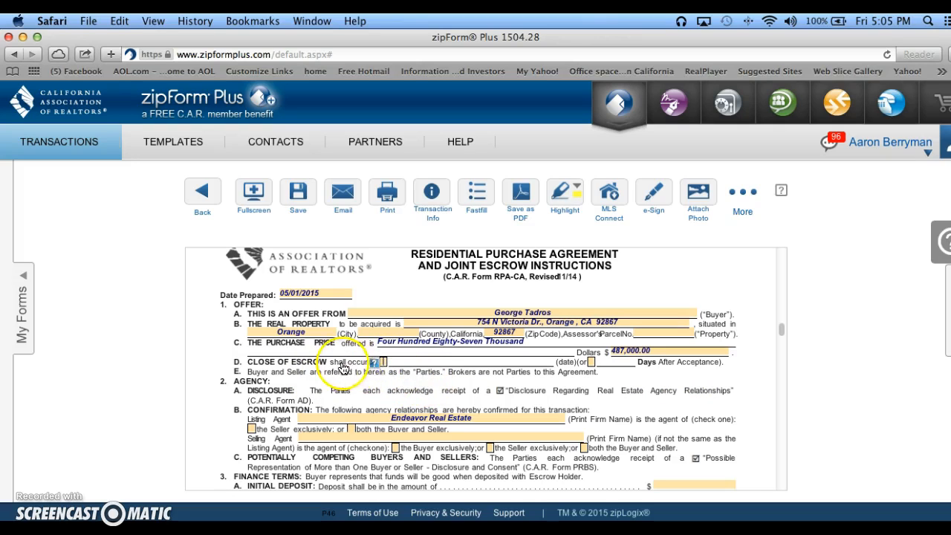
pyautogui.click(383, 364)
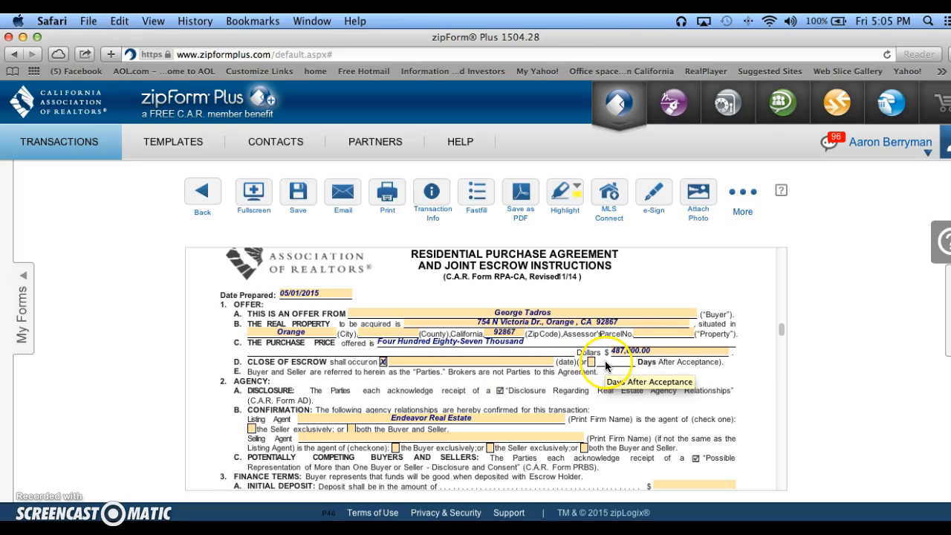
pyautogui.click(497, 362)
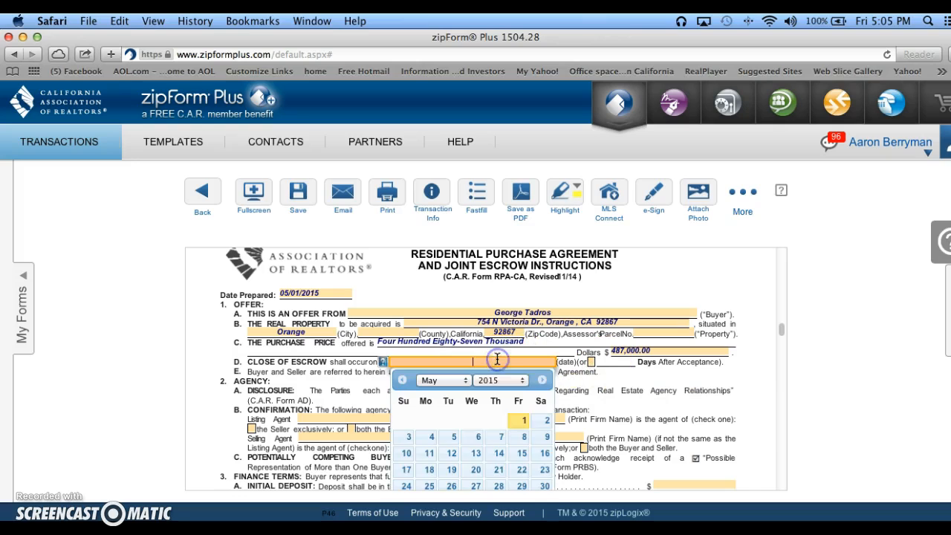
pyautogui.click(466, 386)
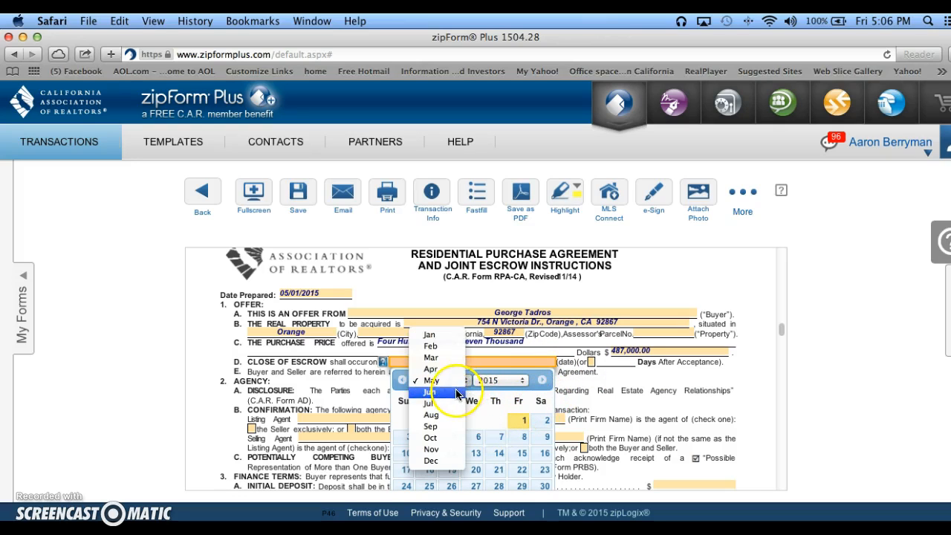
pyautogui.click(456, 394)
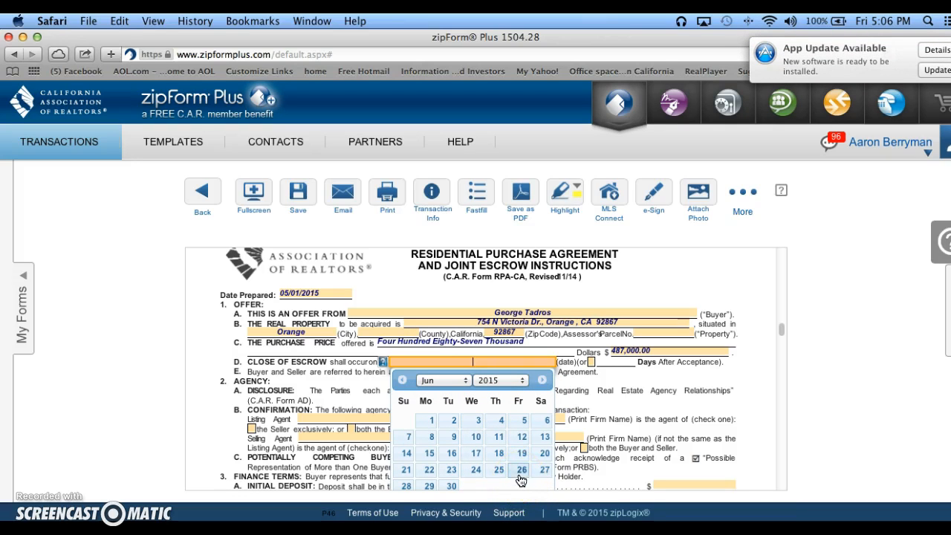
pyautogui.click(521, 472)
pyautogui.click(521, 474)
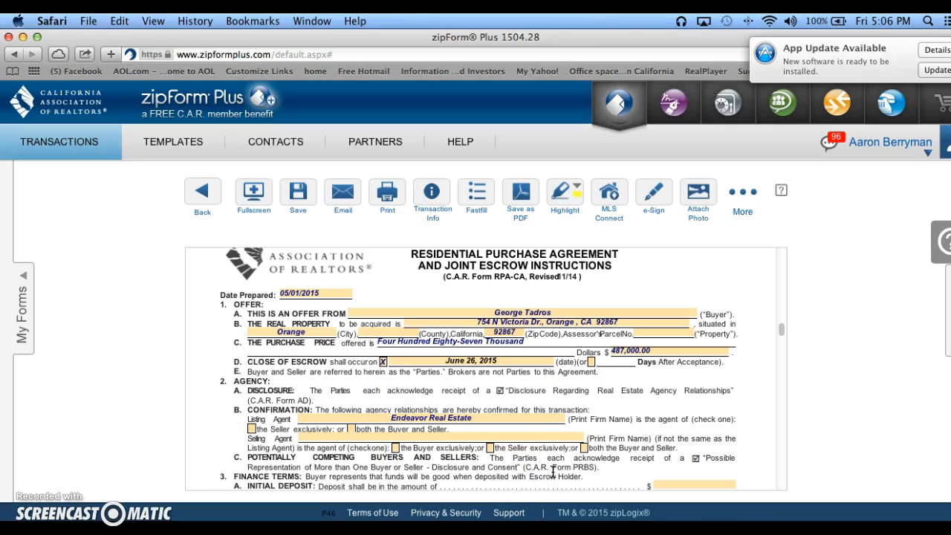
# Examine the brokerage firm entries in the purchase agreement's agency confirmation, the multiple-representation disclosure and the agency disclosure.
pyautogui.scroll(-1, 558, 433)
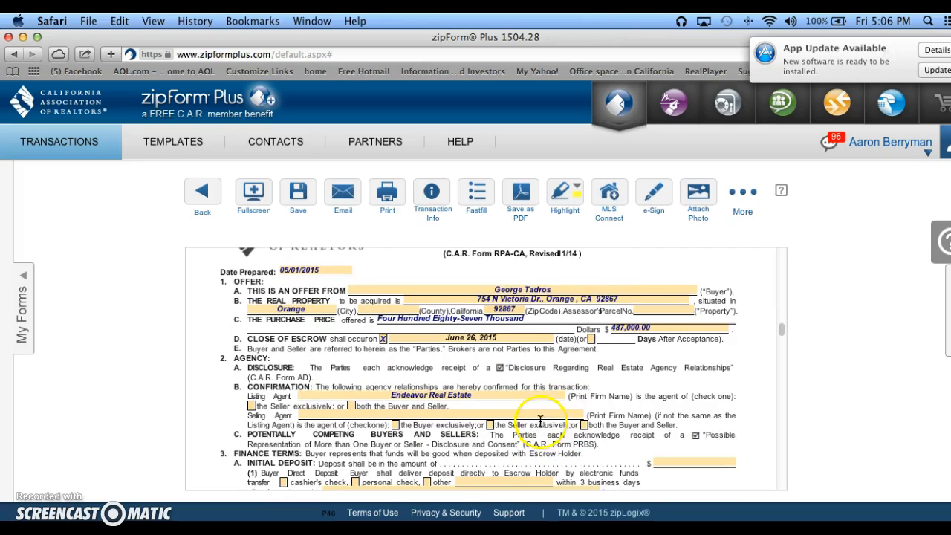
pyautogui.scroll(-2, 557, 429)
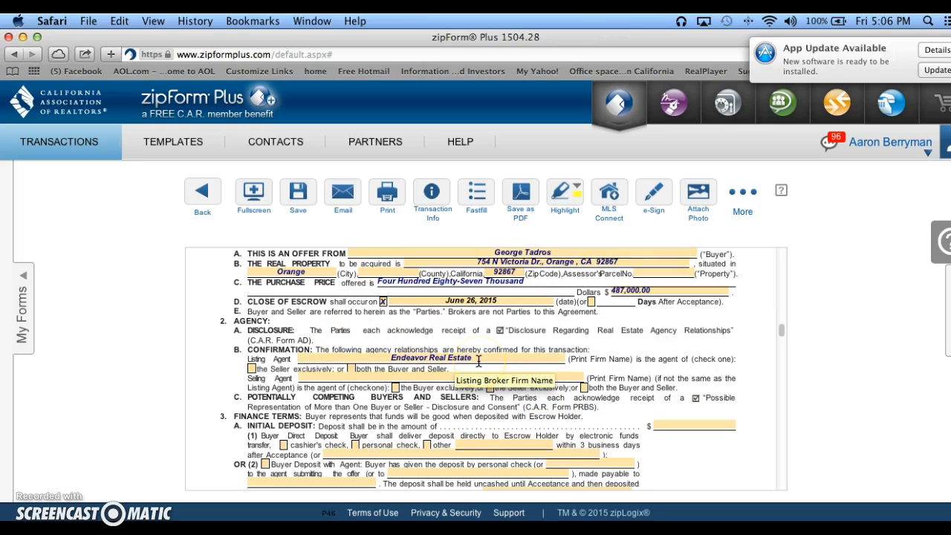
pyautogui.click(431, 364)
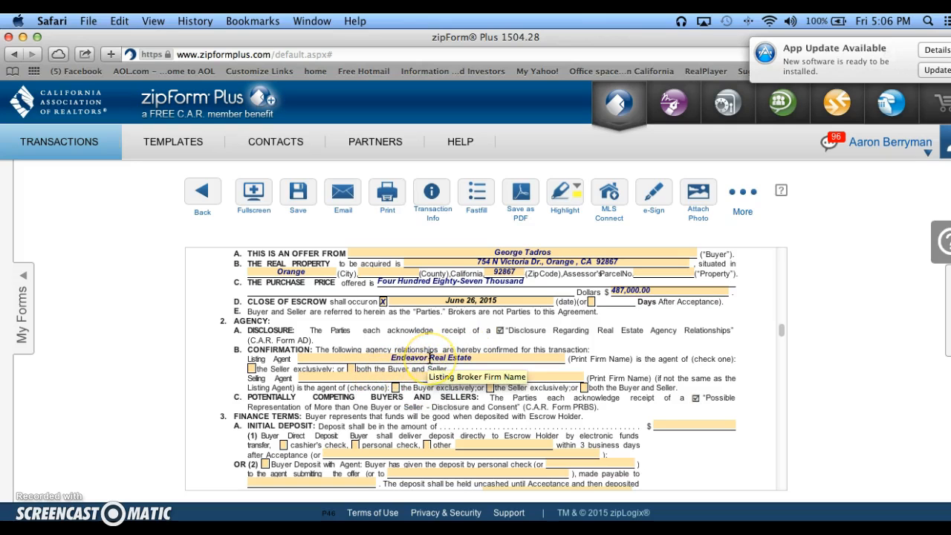
pyautogui.scroll(5, 429, 358)
pyautogui.scroll(-1, 429, 358)
pyautogui.scroll(20, 429, 358)
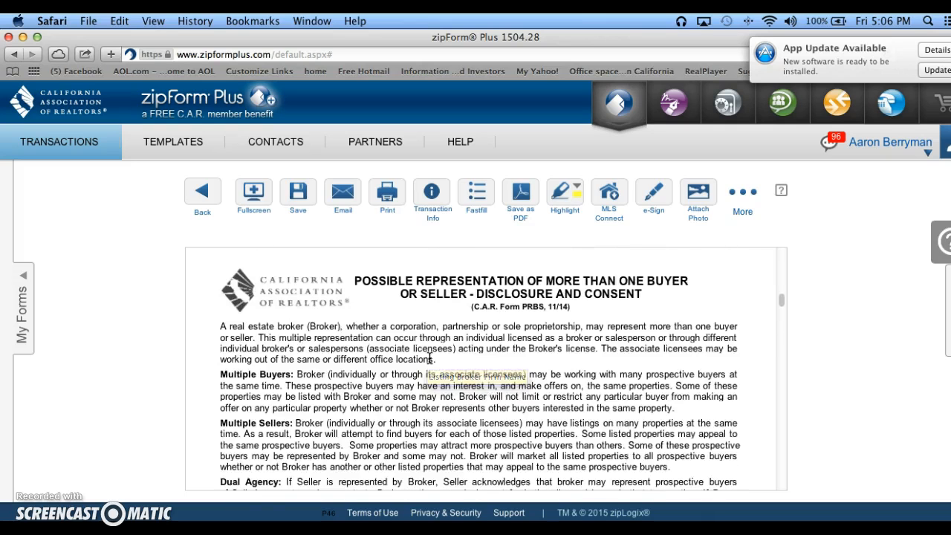
pyautogui.scroll(-10, 429, 358)
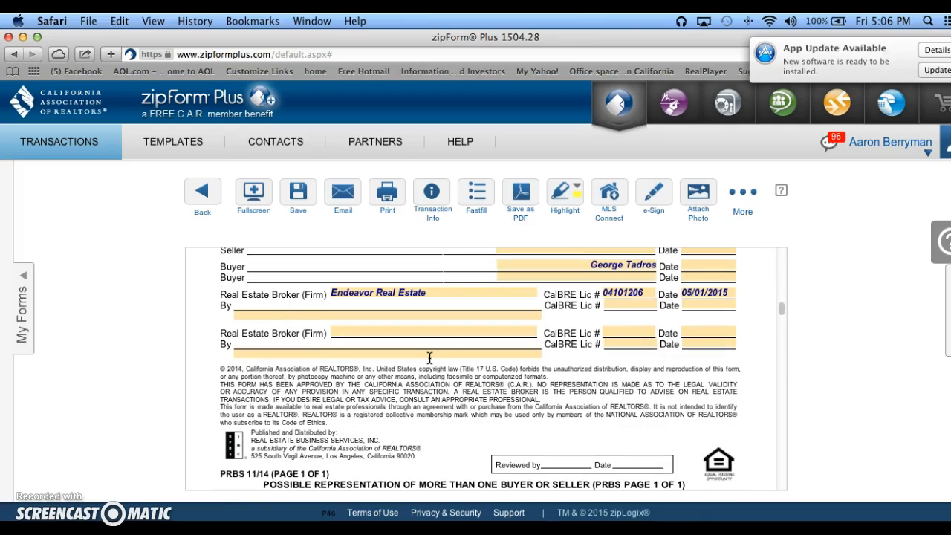
pyautogui.scroll(15, 429, 358)
pyautogui.scroll(8, 430, 358)
pyautogui.scroll(-12, 429, 358)
pyautogui.scroll(5, 429, 357)
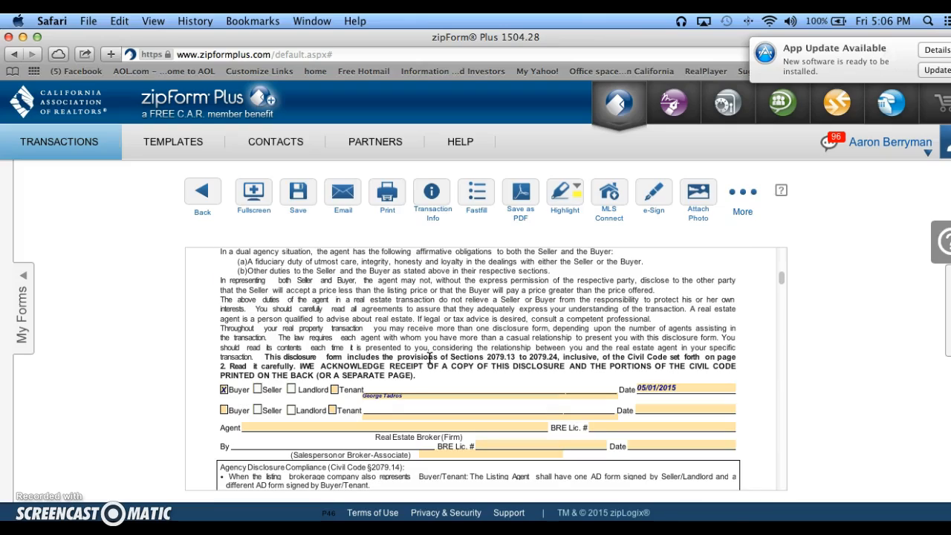
pyautogui.scroll(-20, 429, 358)
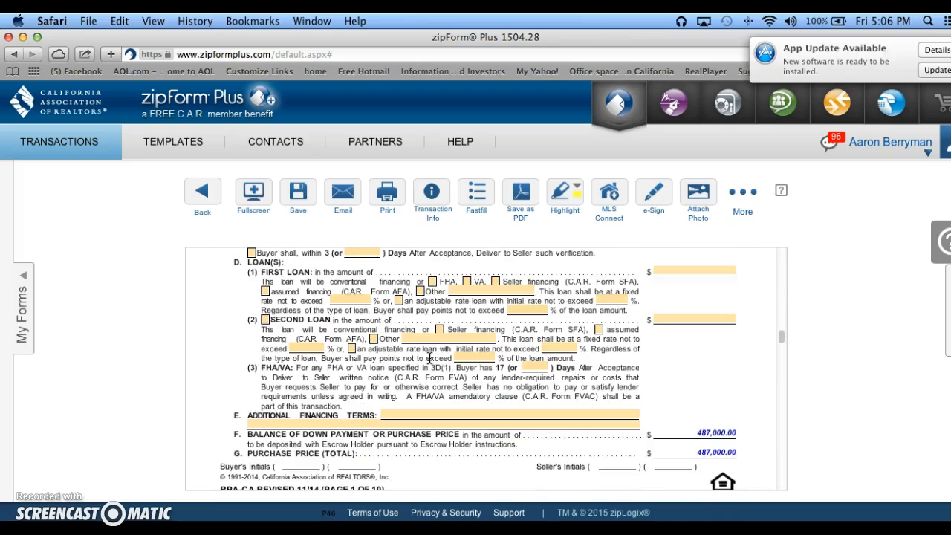
# In the agency confirmation, choose Endeavor Real Estate as the Selling Agent and mark it as agent of the Buyer exclusively.
pyautogui.scroll(5, 419, 378)
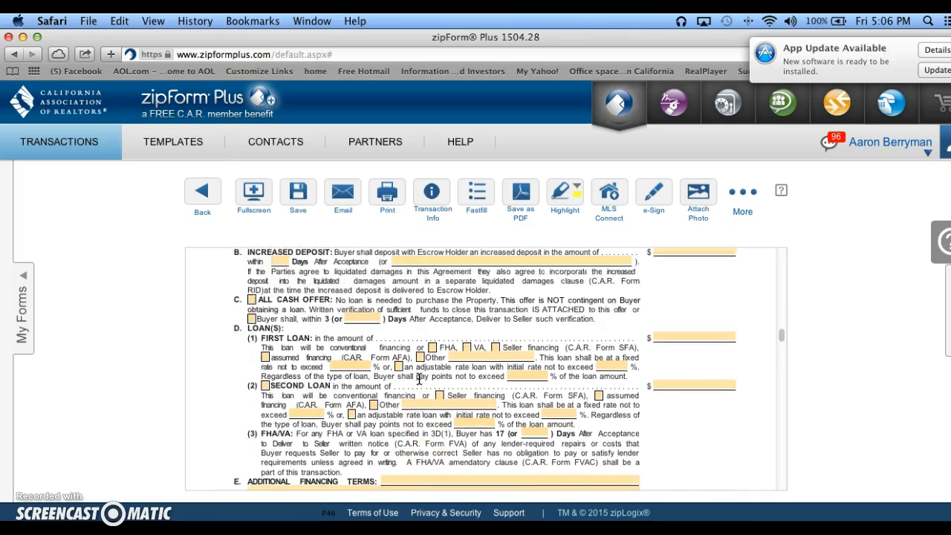
pyautogui.scroll(4, 418, 379)
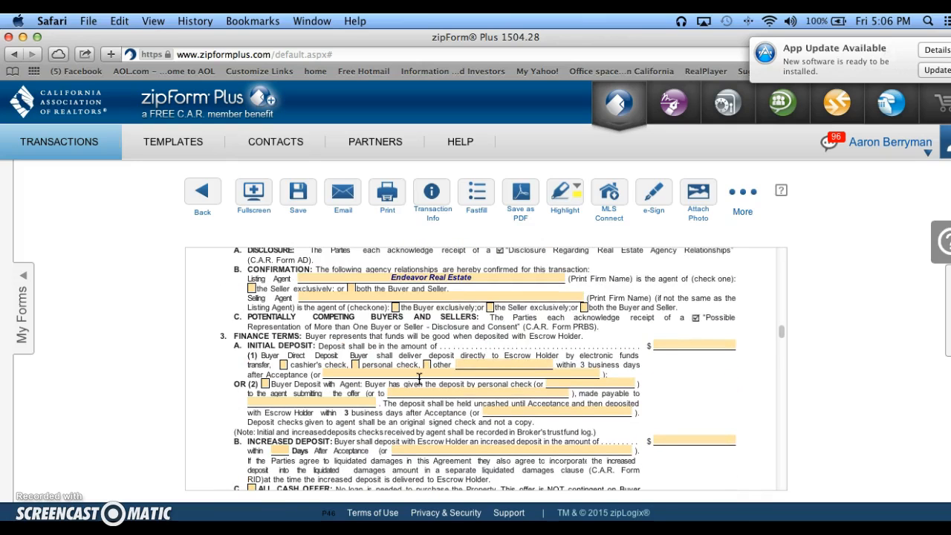
pyautogui.click(409, 297)
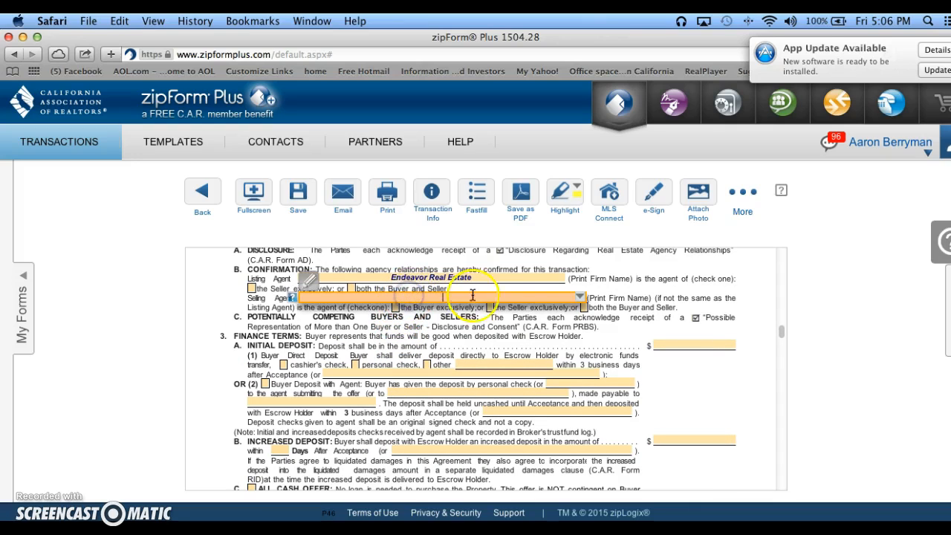
pyautogui.click(582, 298)
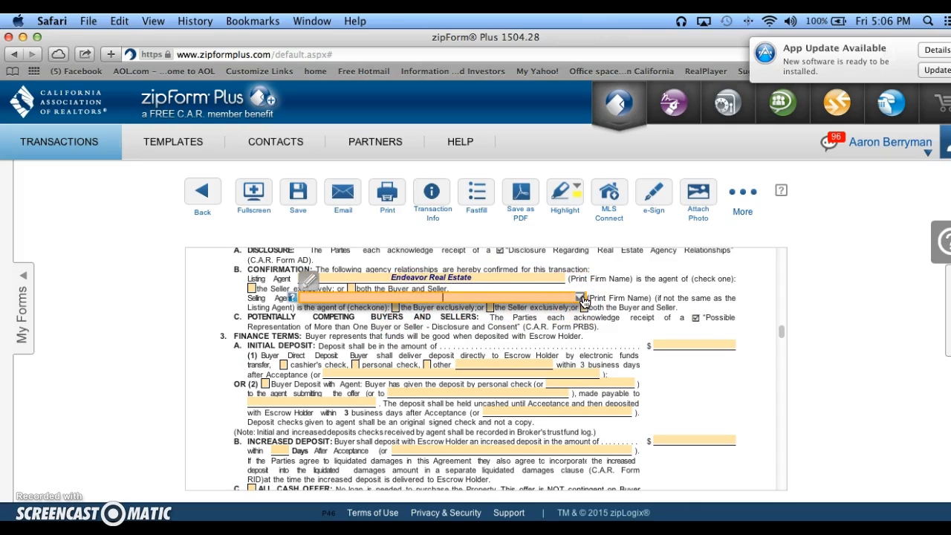
pyautogui.click(578, 298)
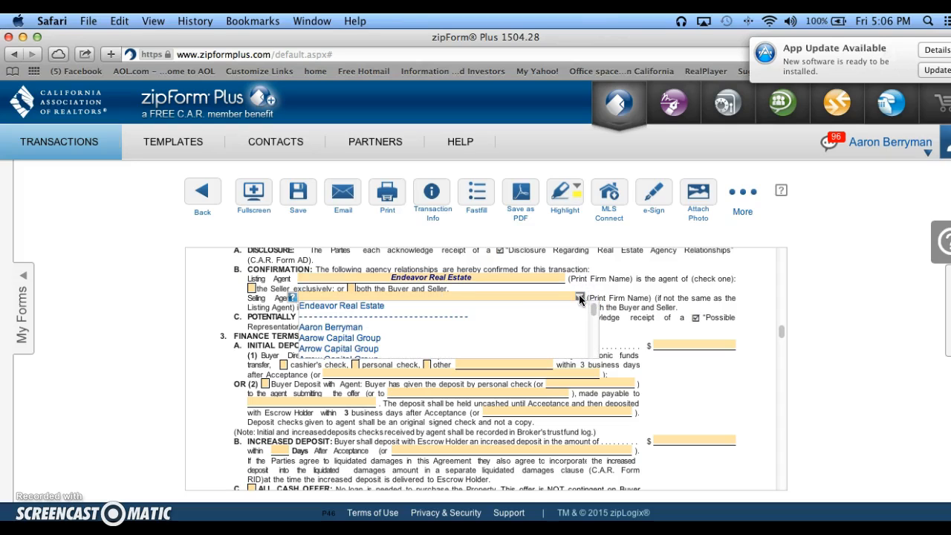
pyautogui.click(542, 305)
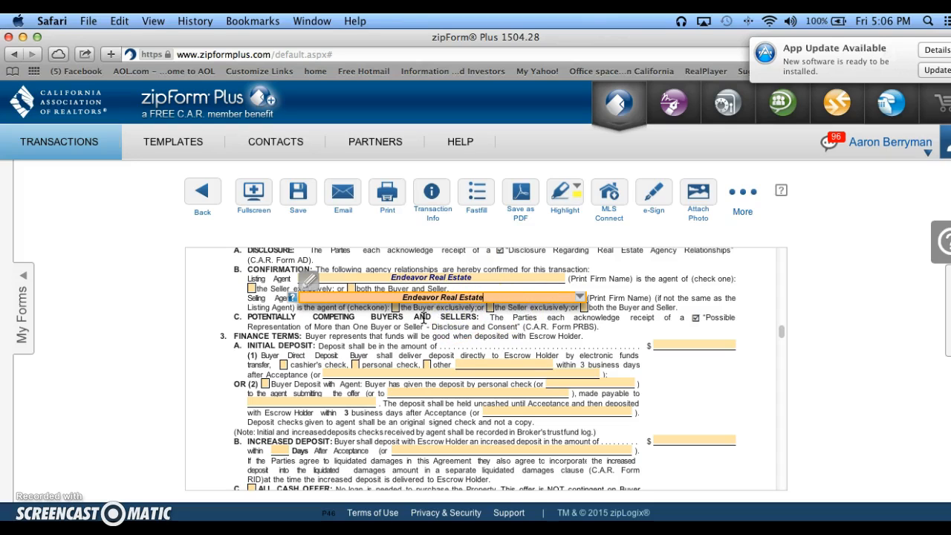
pyautogui.click(434, 354)
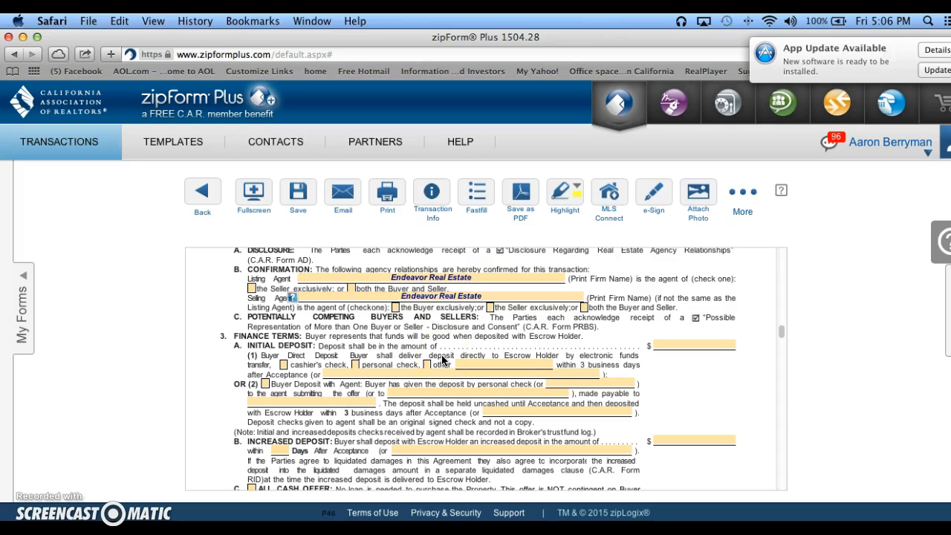
pyautogui.click(396, 307)
pyautogui.click(396, 307)
# Switch to the MLS listing and copy the Listing Office 1 name, Homeland Realtors, from its Listing / Selling Info.
pyautogui.click(392, 274)
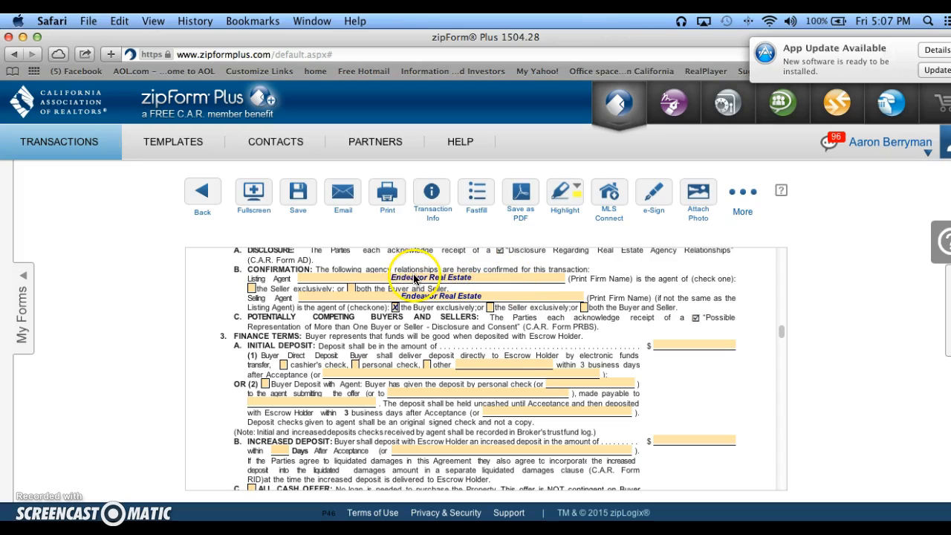
pyautogui.click(416, 278)
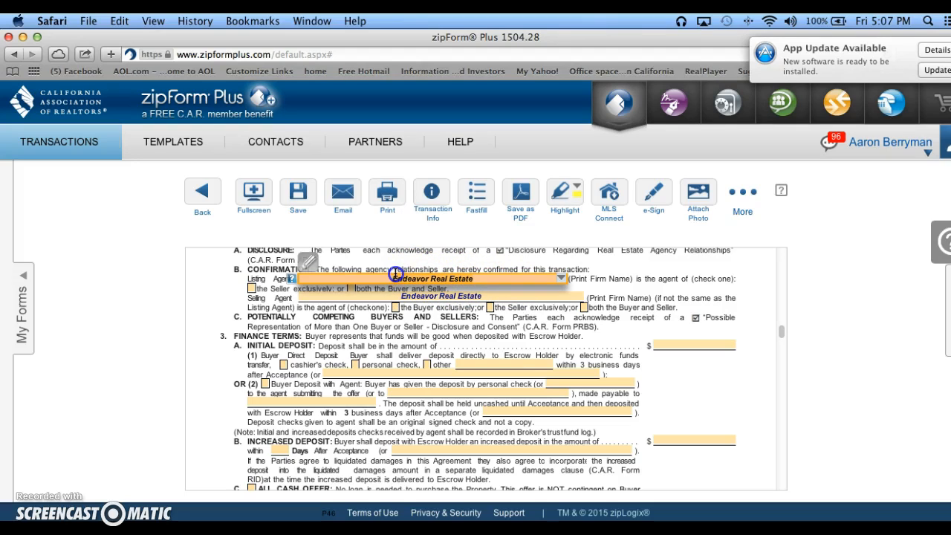
pyautogui.click(315, 22)
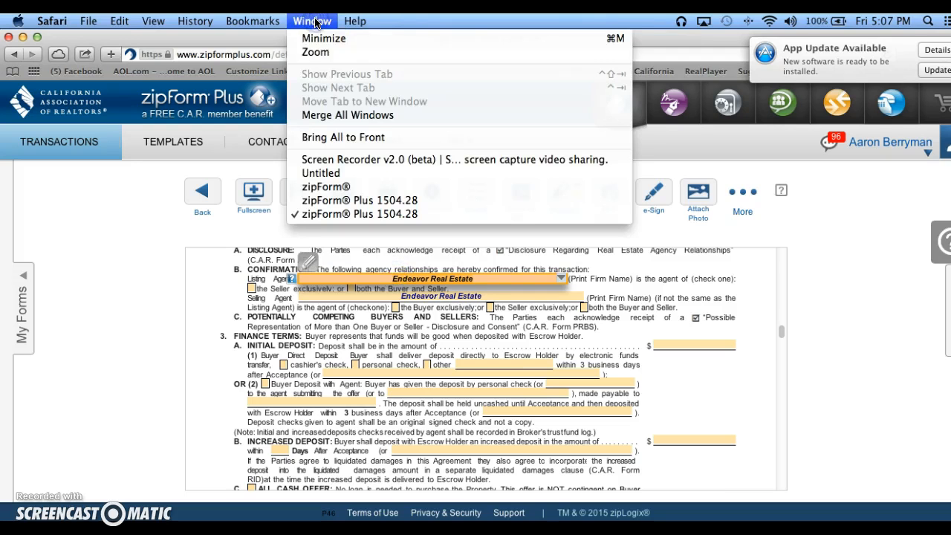
pyautogui.click(341, 172)
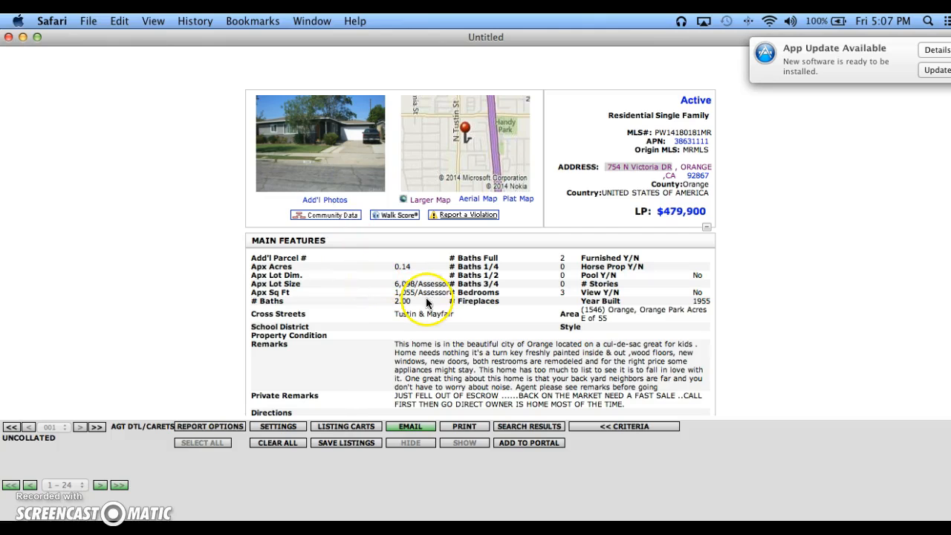
pyautogui.click(458, 317)
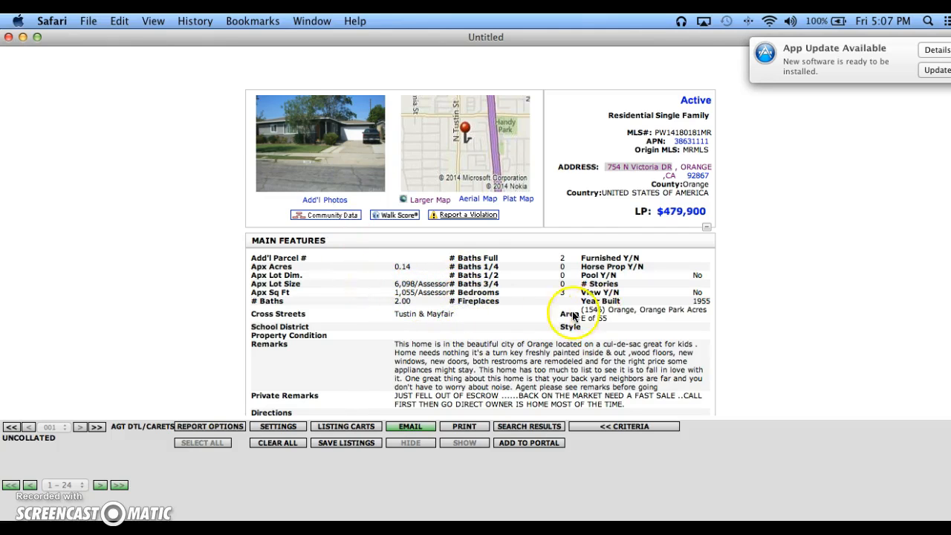
pyautogui.scroll(-15, 595, 320)
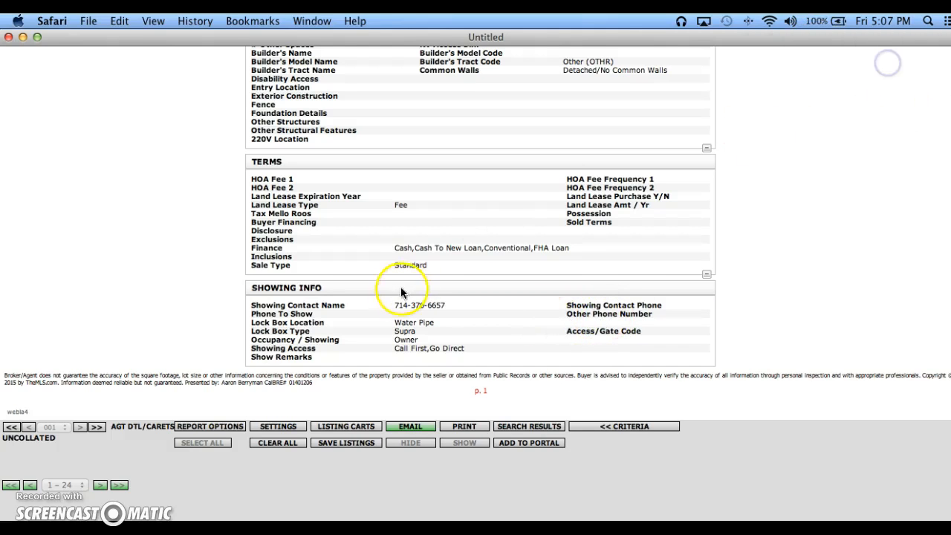
pyautogui.scroll(10, 424, 260)
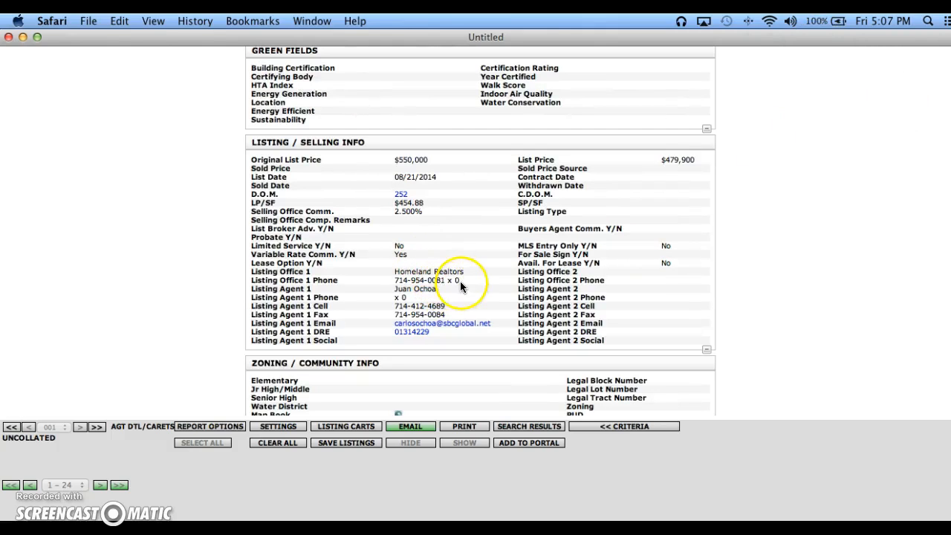
pyautogui.click(451, 271)
pyautogui.moveTo(451, 272); pyautogui.dragTo(394, 271)
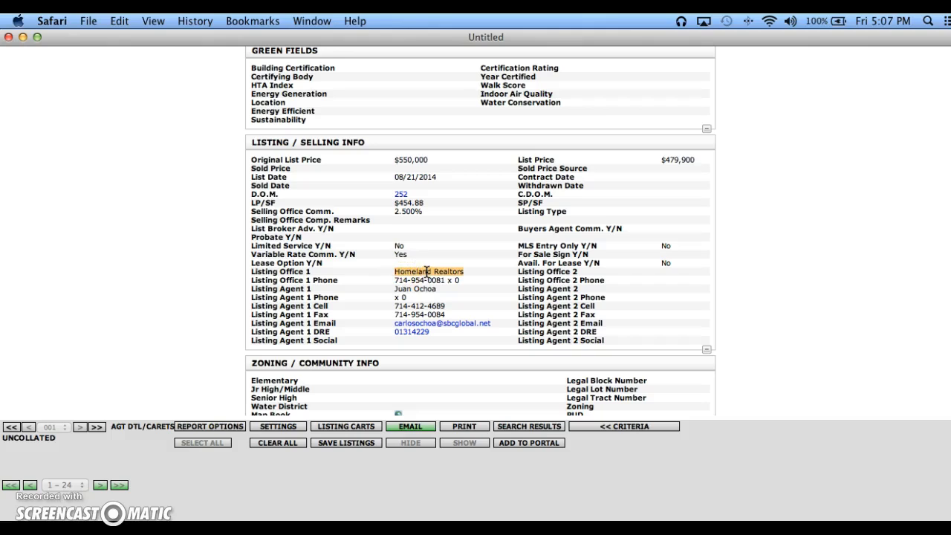
pyautogui.click(119, 21)
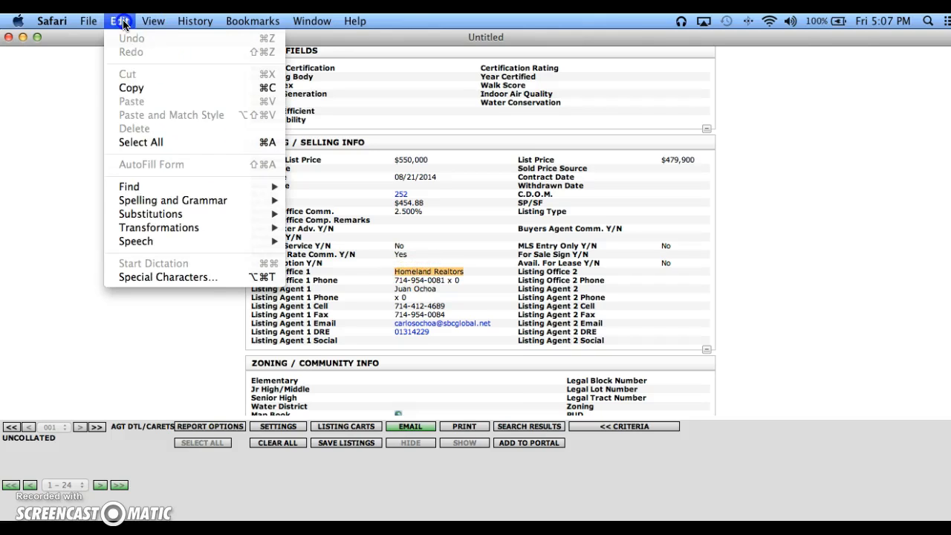
pyautogui.click(160, 89)
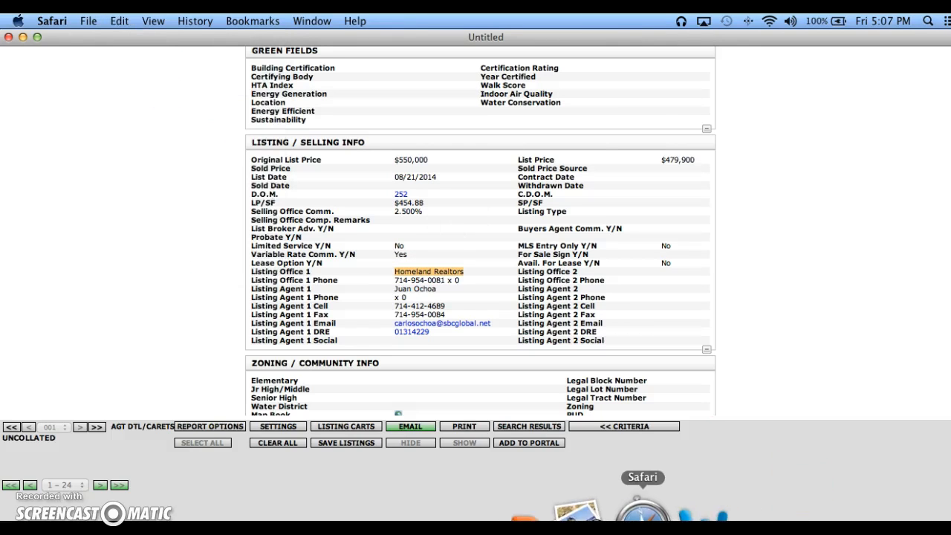
# Return to the purchase agreement and paste Homeland Realtors into the Listing Agent field of the agency confirmation.
pyautogui.click(316, 23)
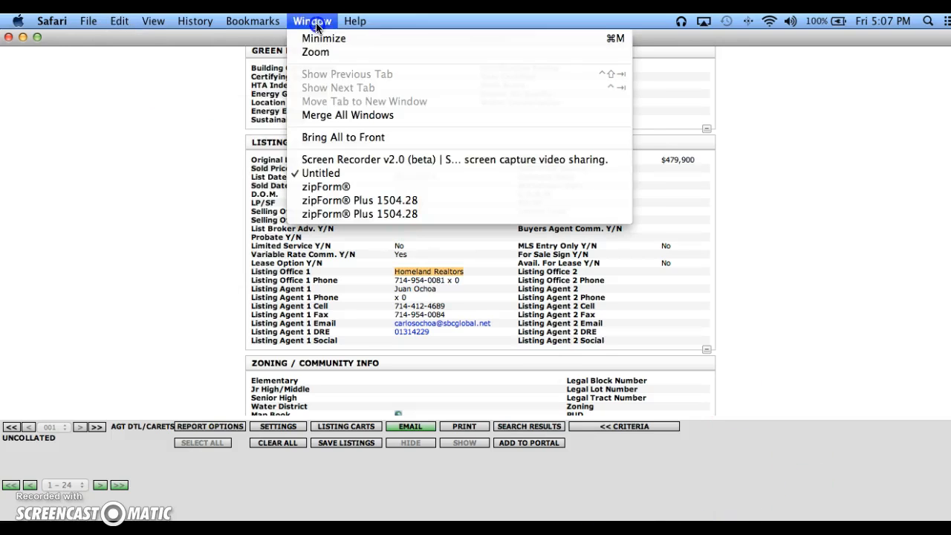
pyautogui.click(383, 199)
pyautogui.click(311, 21)
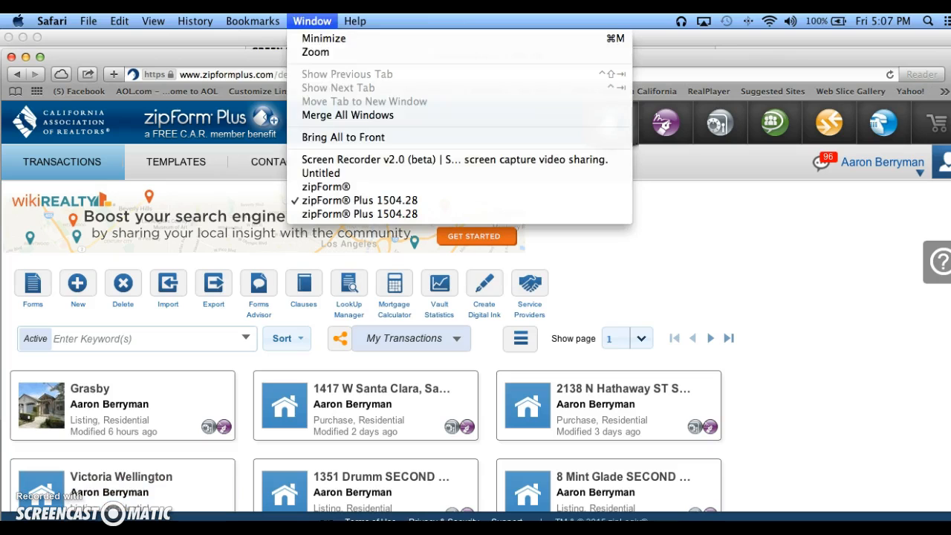
pyautogui.click(344, 214)
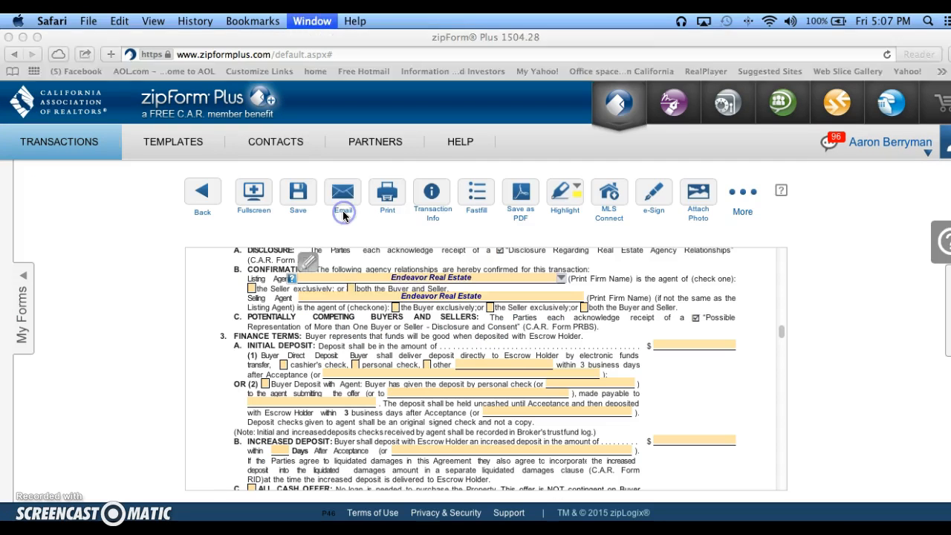
pyautogui.rightClick(440, 281)
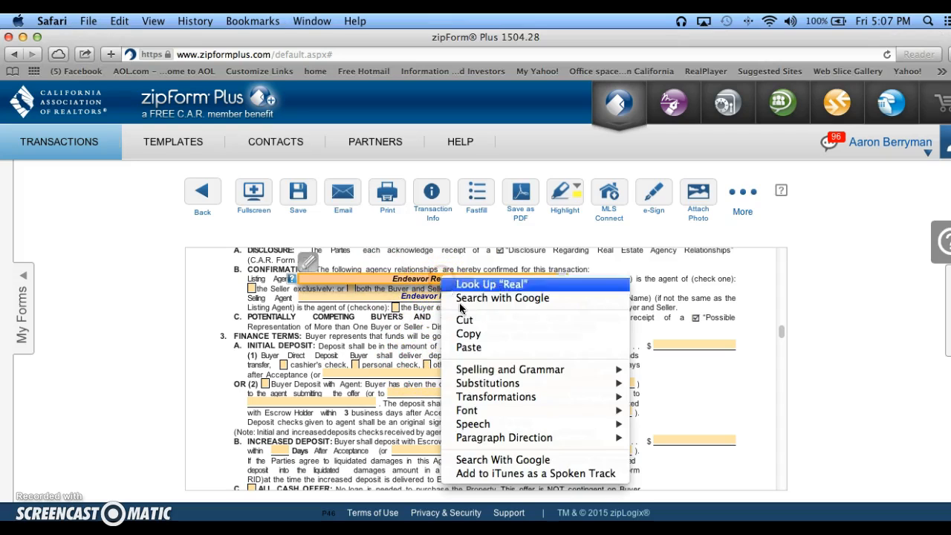
pyautogui.click(467, 347)
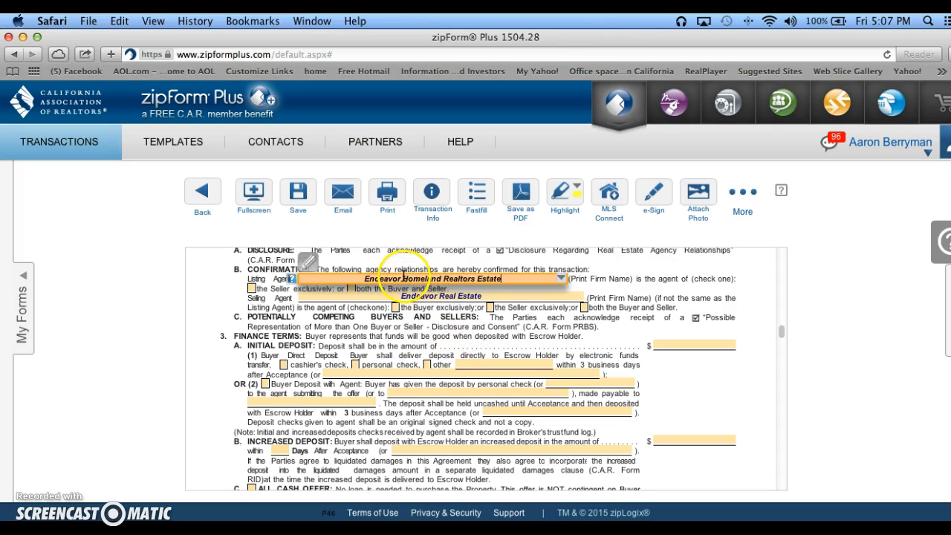
# Remove the leftover Endeavor Real Estate wording from the Listing Agent entry, leaving only Homeland Realtors.
pyautogui.press('BackSpace')
pyautogui.press('BackSpace')
pyautogui.press('BackSpace')
pyautogui.press('BackSpace')
pyautogui.press('BackSpace')
pyautogui.press('BackSpace')
pyautogui.press('BackSpace')
pyautogui.press('BackSpace')
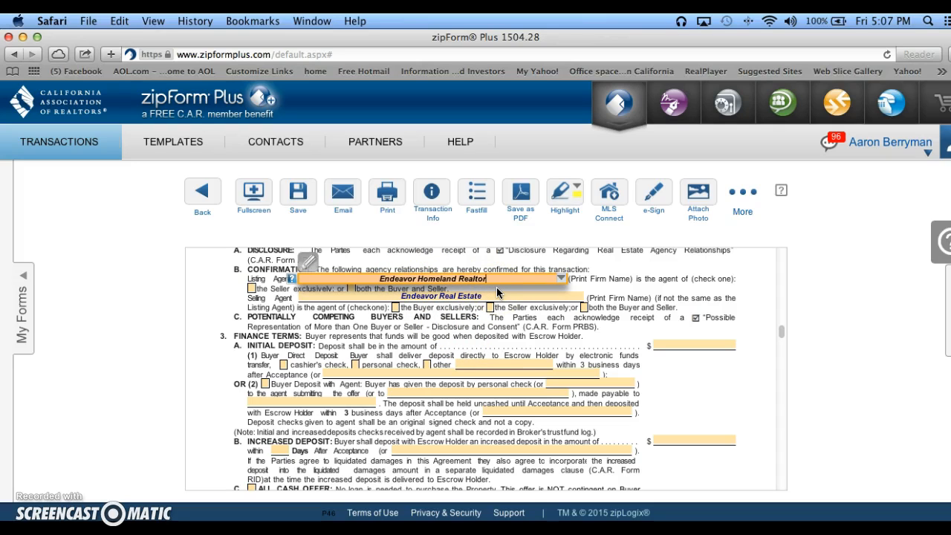
pyautogui.write('s')
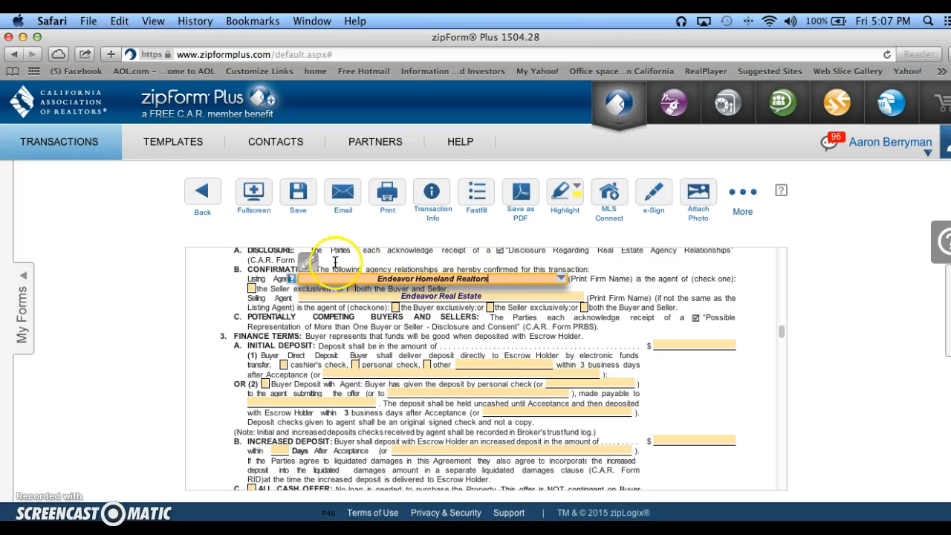
pyautogui.click(414, 277)
pyautogui.press('BackSpace')
pyautogui.press('BackSpace')
pyautogui.press('BackSpace')
pyautogui.press('BackSpace')
pyautogui.press('BackSpace')
pyautogui.press('BackSpace')
pyautogui.press('BackSpace')
pyautogui.press('BackSpace')
pyautogui.press('BackSpace')
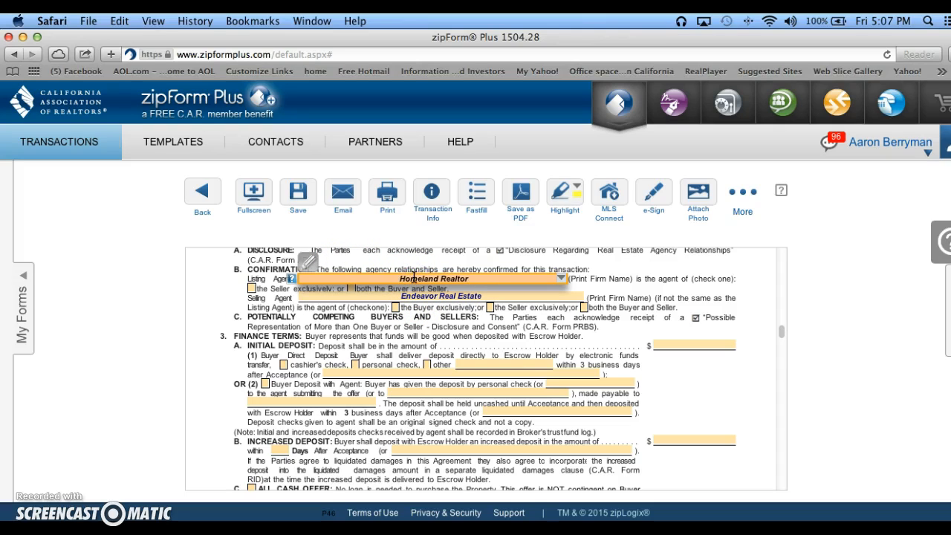
pyautogui.write('s')
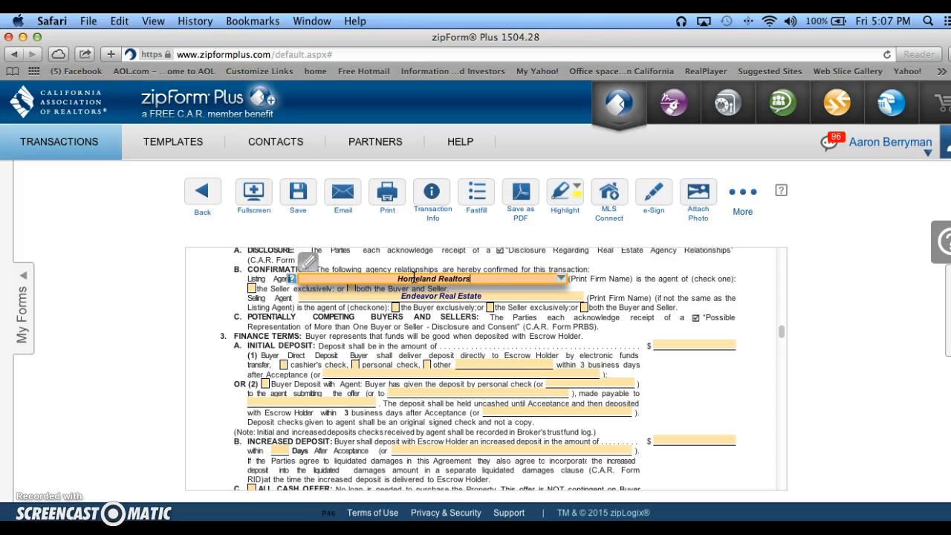
# Set the initial deposit in the finance terms to 5,000.
pyautogui.click(680, 343)
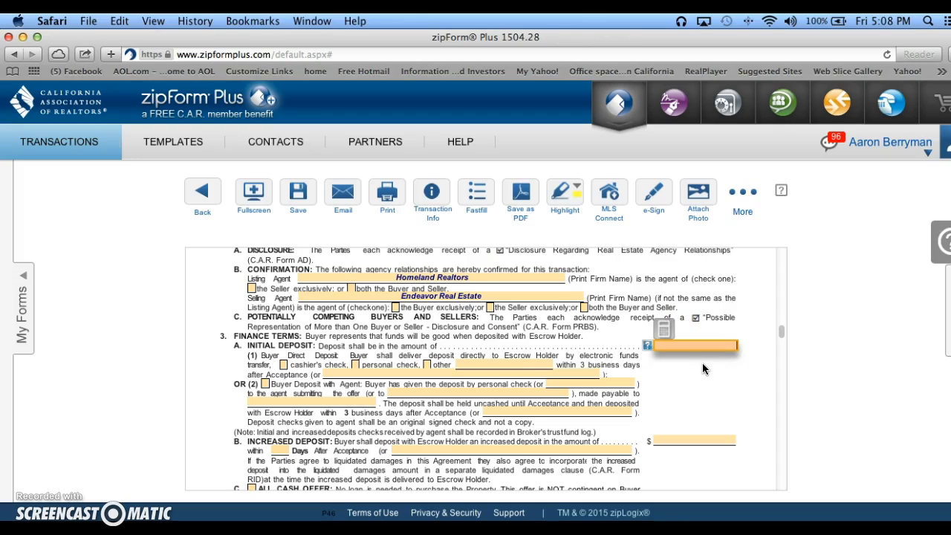
pyautogui.write('5000')
pyautogui.click(694, 381)
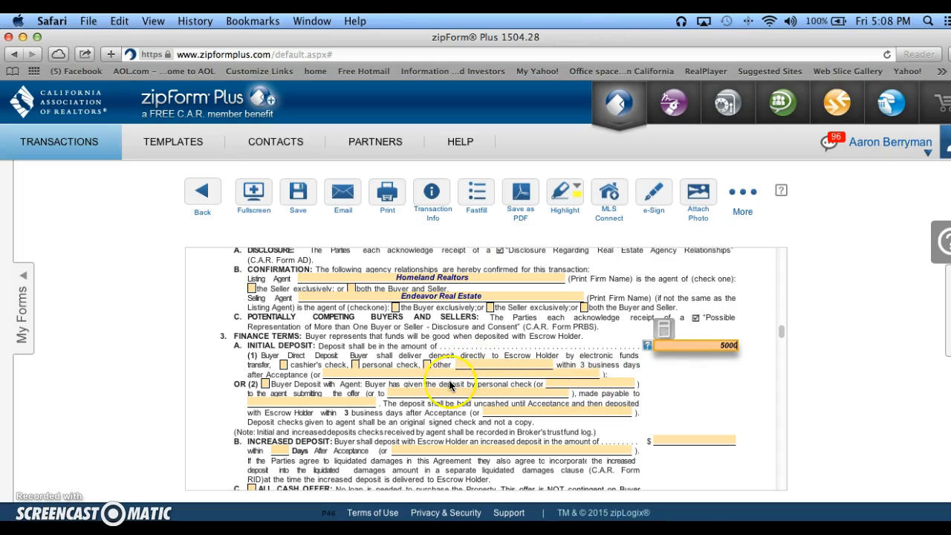
pyautogui.click(340, 385)
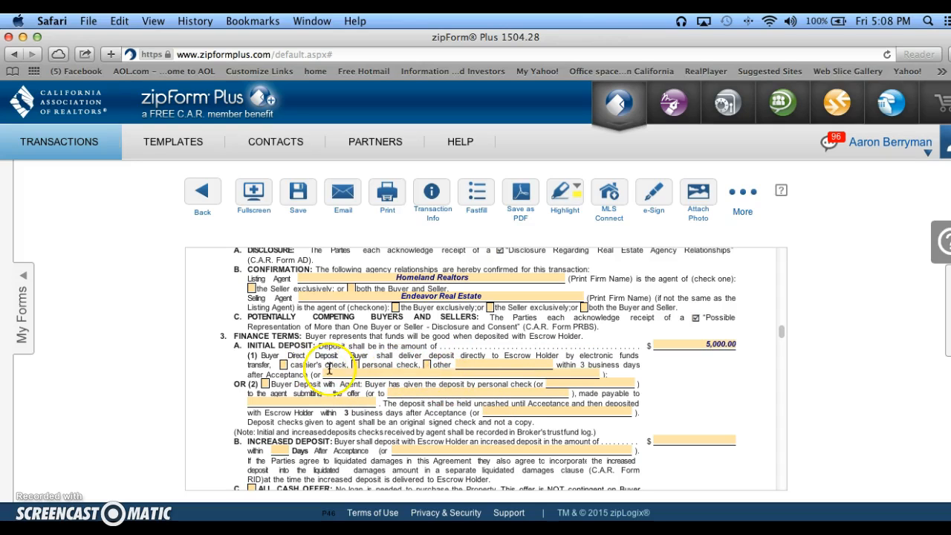
# Mark the first loan as FHA and dismiss the added-form notice with the option not to show it again.
pyautogui.scroll(-1, 430, 401)
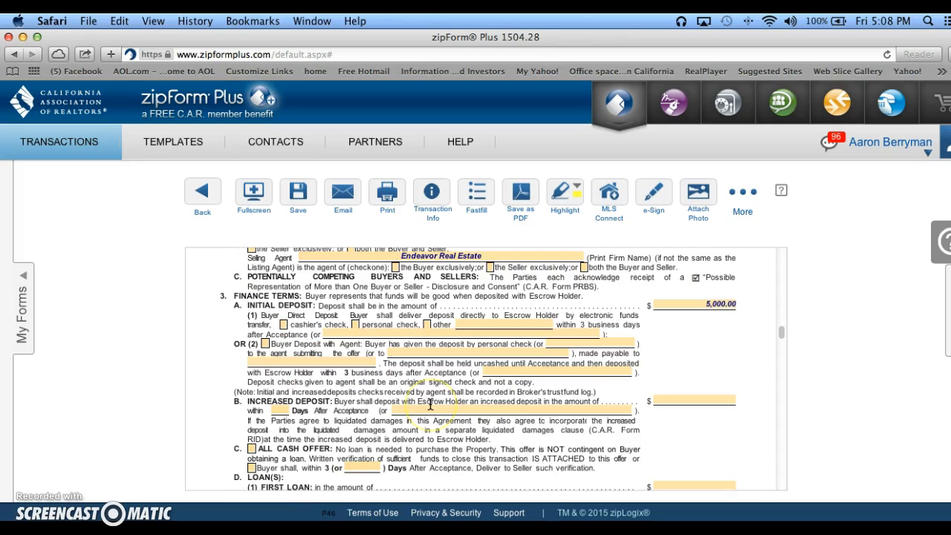
pyautogui.scroll(-1, 430, 403)
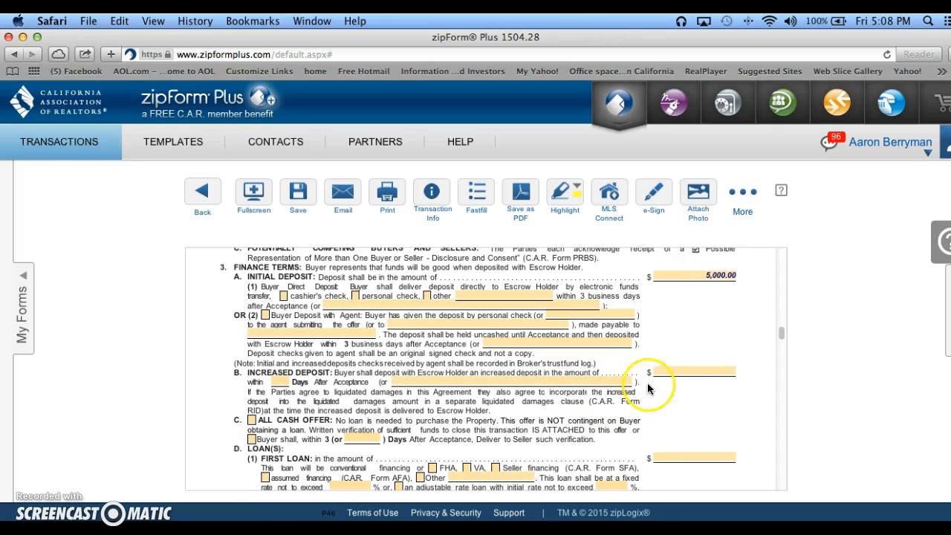
pyautogui.scroll(-2, 614, 413)
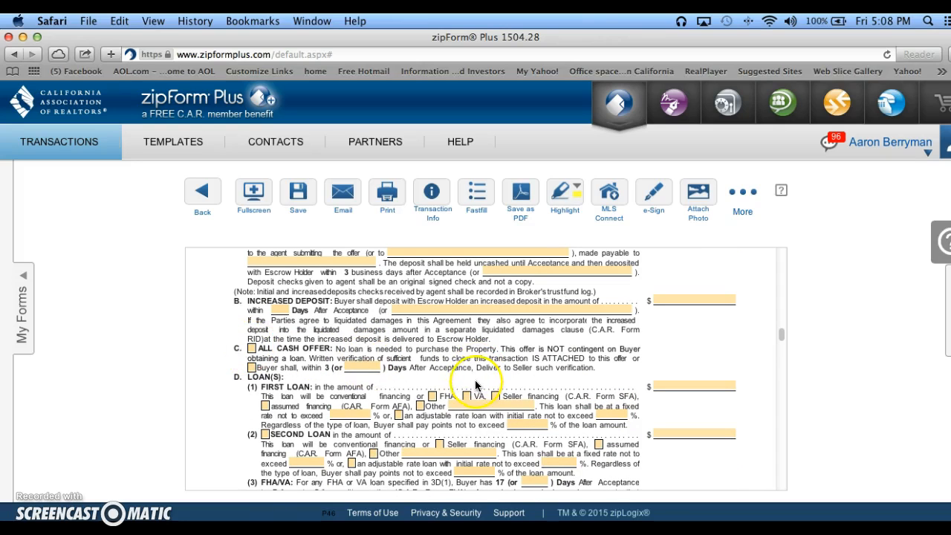
pyautogui.scroll(-1, 476, 386)
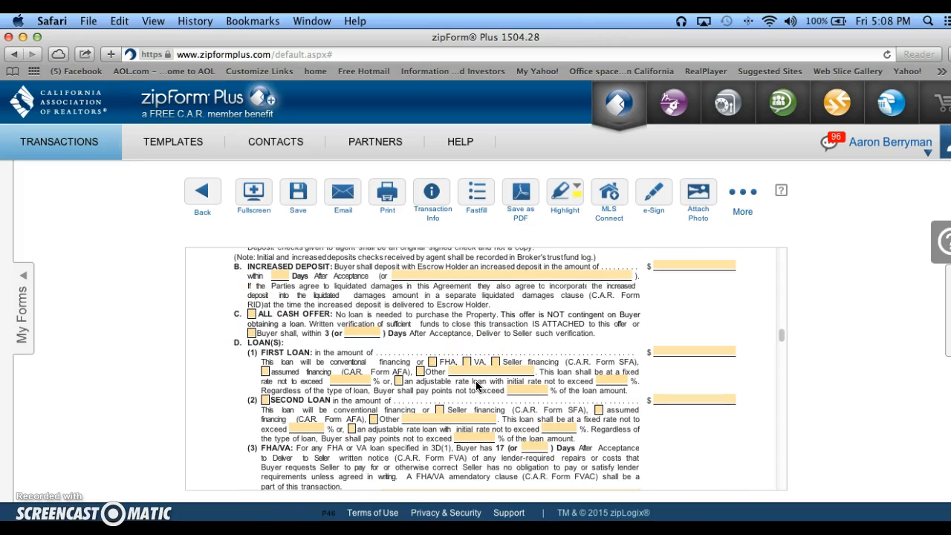
pyautogui.scroll(-1, 476, 386)
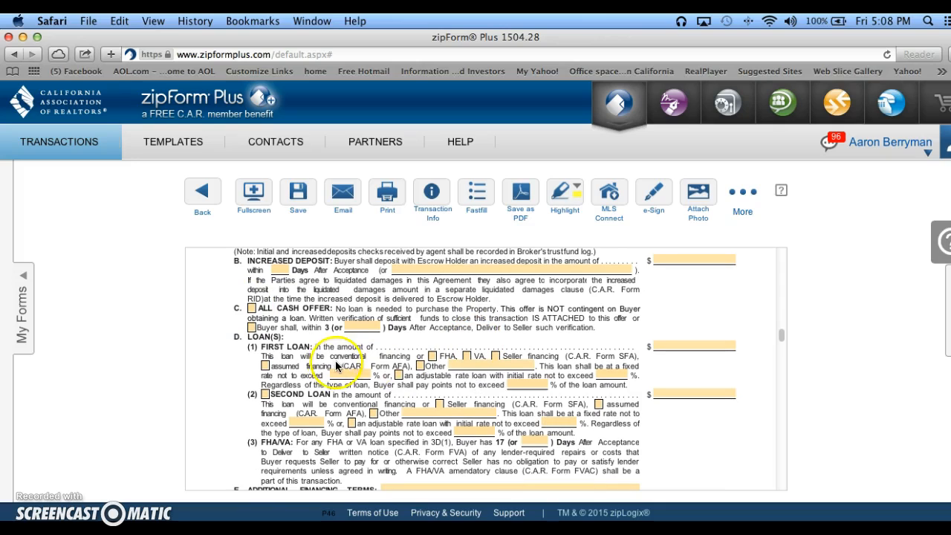
pyautogui.click(717, 345)
pyautogui.click(432, 357)
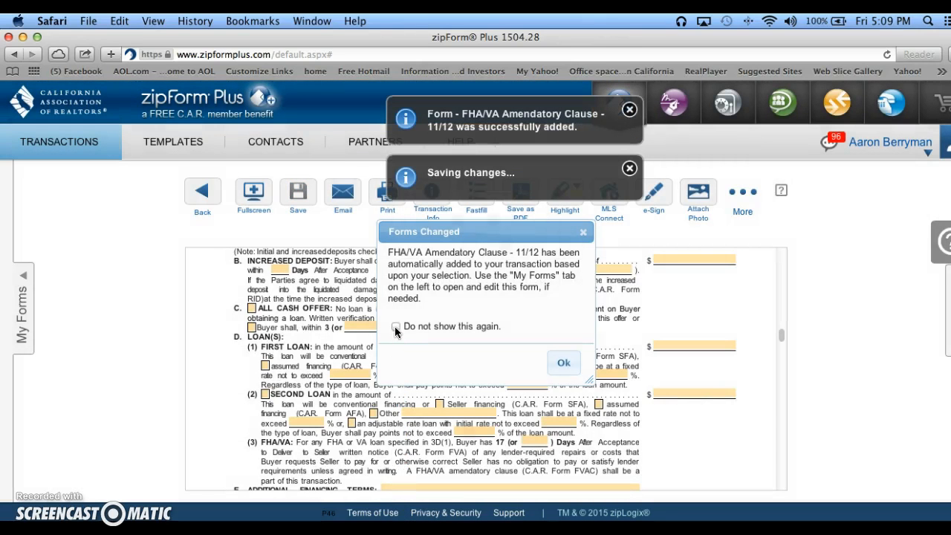
pyautogui.click(395, 328)
pyautogui.click(563, 362)
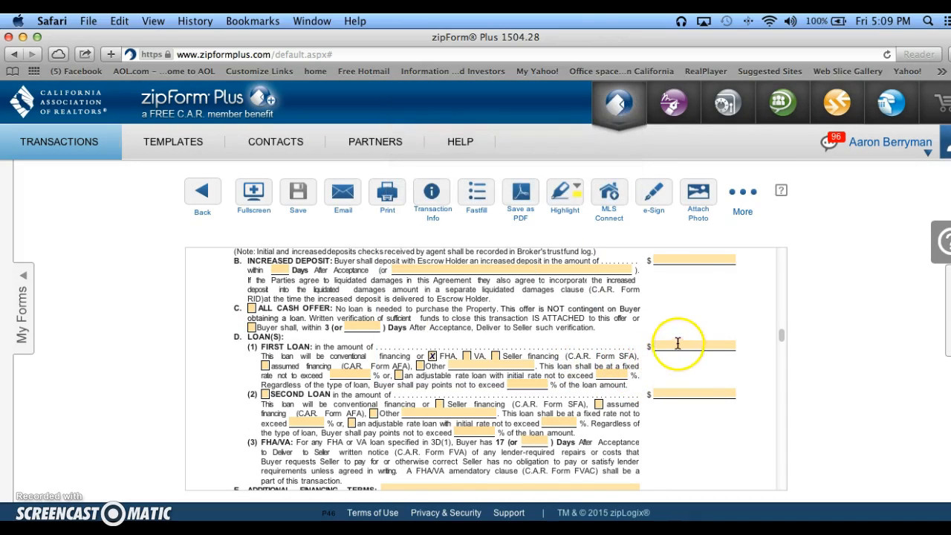
# Set the first loan amount to 469,995 and check it against the balance of down payment and total purchase price.
pyautogui.scroll(15, 678, 343)
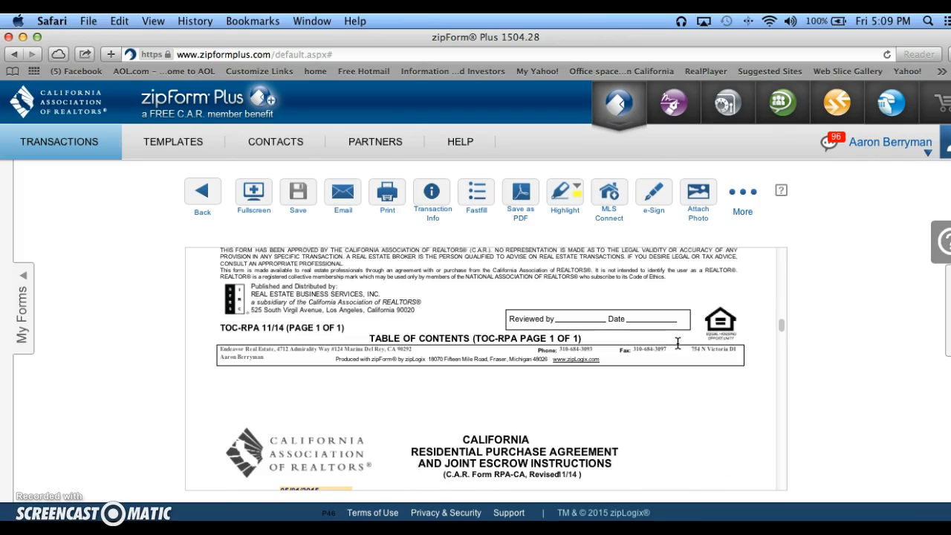
pyautogui.scroll(-5, 678, 343)
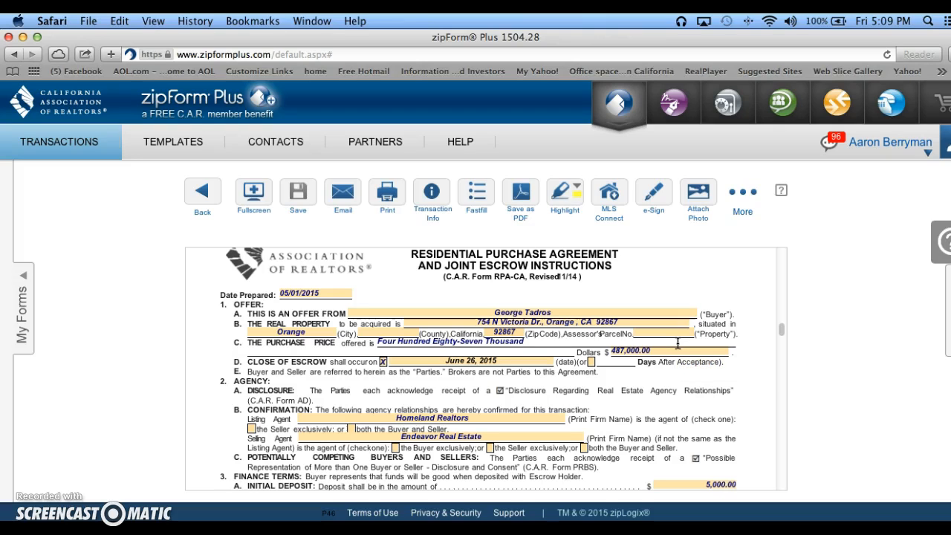
pyautogui.scroll(-8, 670, 373)
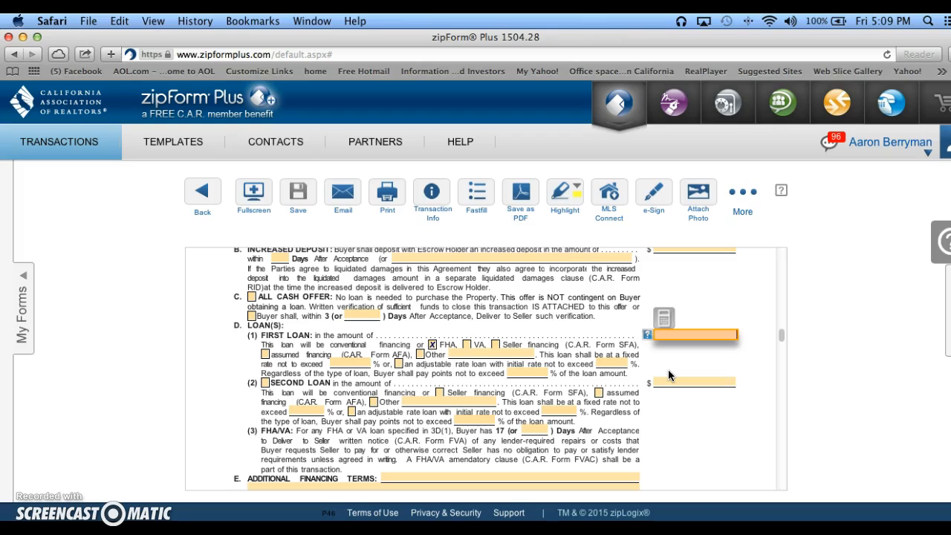
pyautogui.write('469995')
pyautogui.click(638, 401)
pyautogui.scroll(-4, 637, 401)
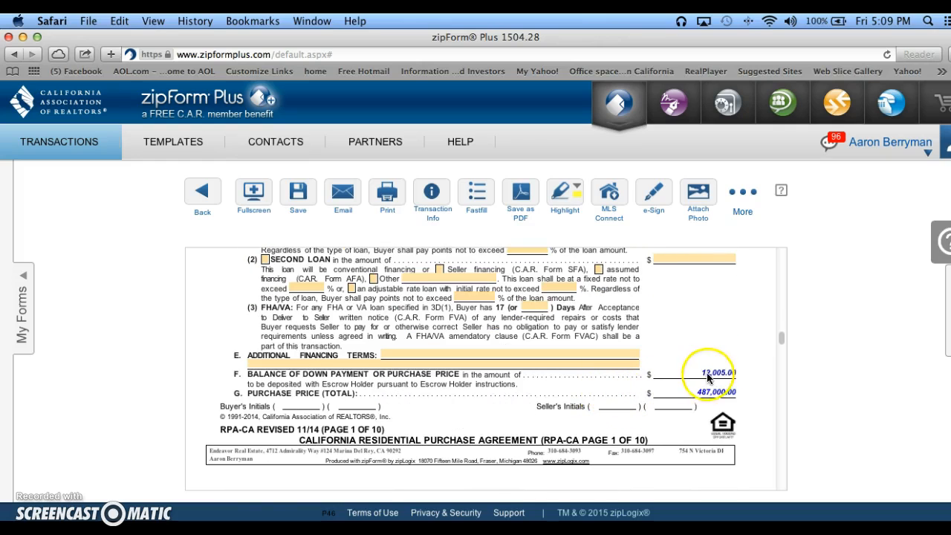
pyautogui.scroll(5, 699, 375)
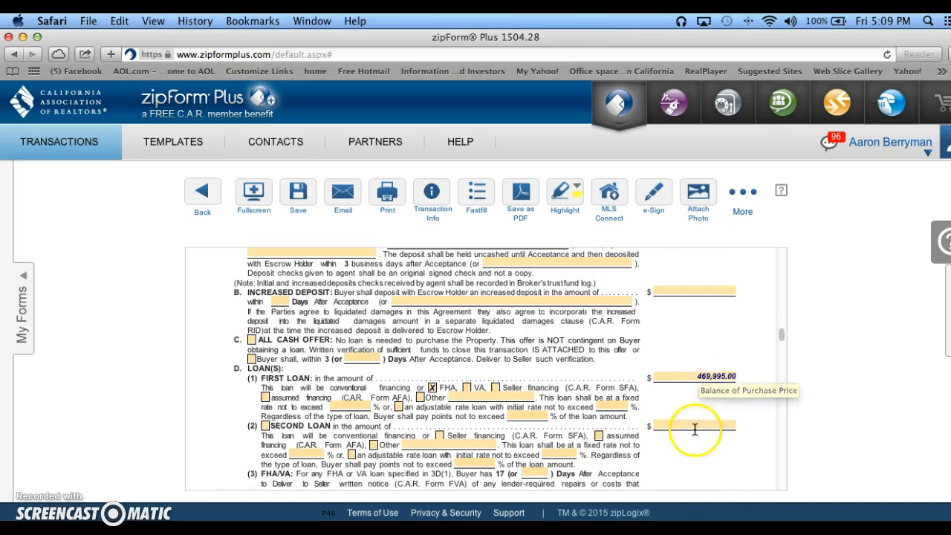
pyautogui.scroll(-2, 695, 446)
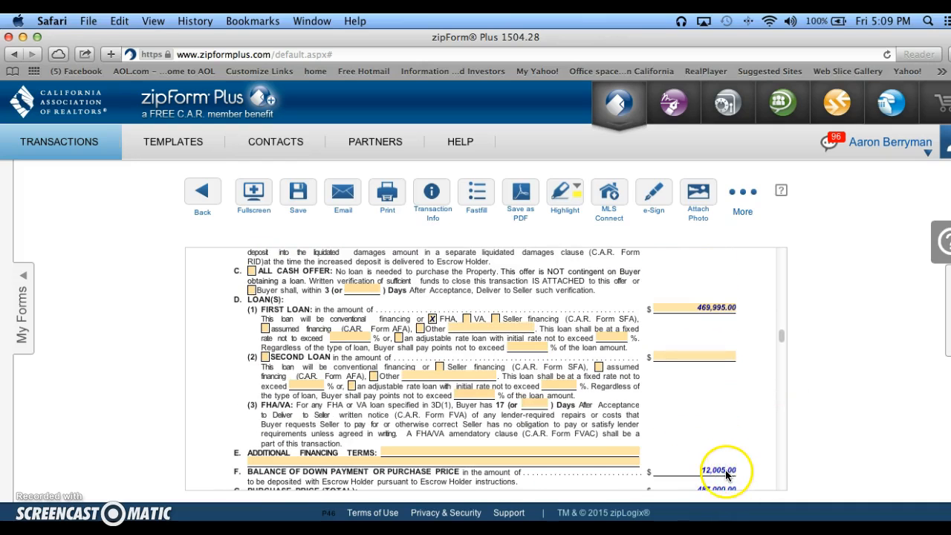
# Enter the additional financing terms as "Seller to contribute $10,000 towards buyer's closing costs.".
pyautogui.scroll(-1, 724, 479)
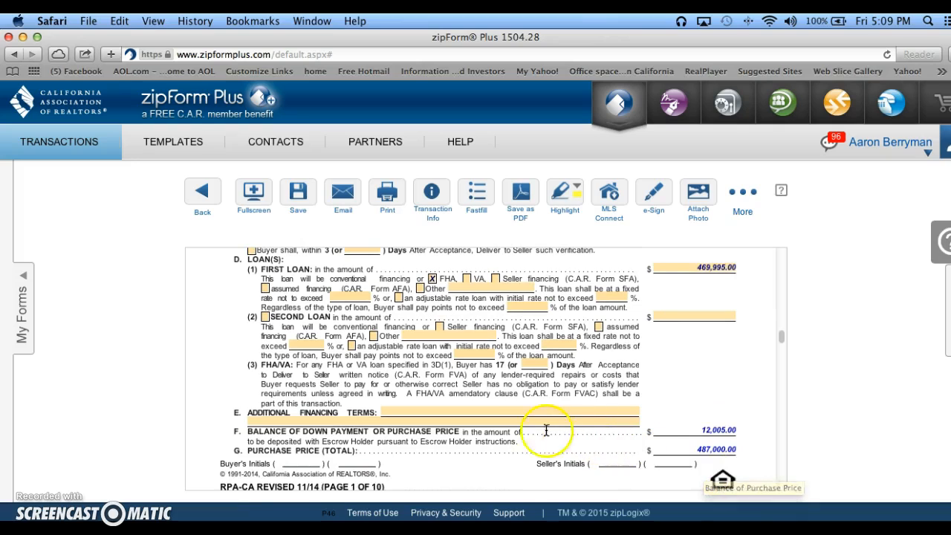
pyautogui.click(435, 407)
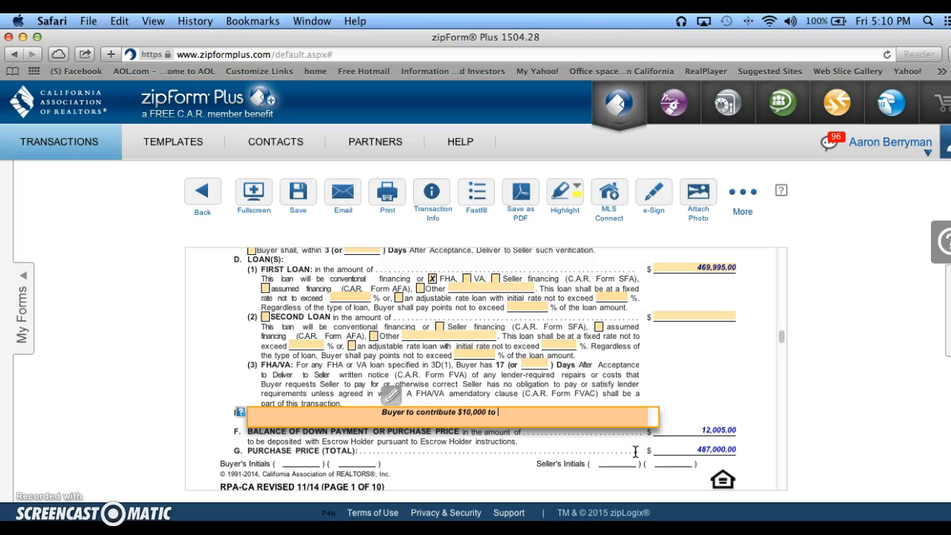
pyautogui.click(404, 412)
pyautogui.press('BackSpace')
pyautogui.press('BackSpace')
pyautogui.press('BackSpace')
pyautogui.press('BackSpace')
pyautogui.press('BackSpace')
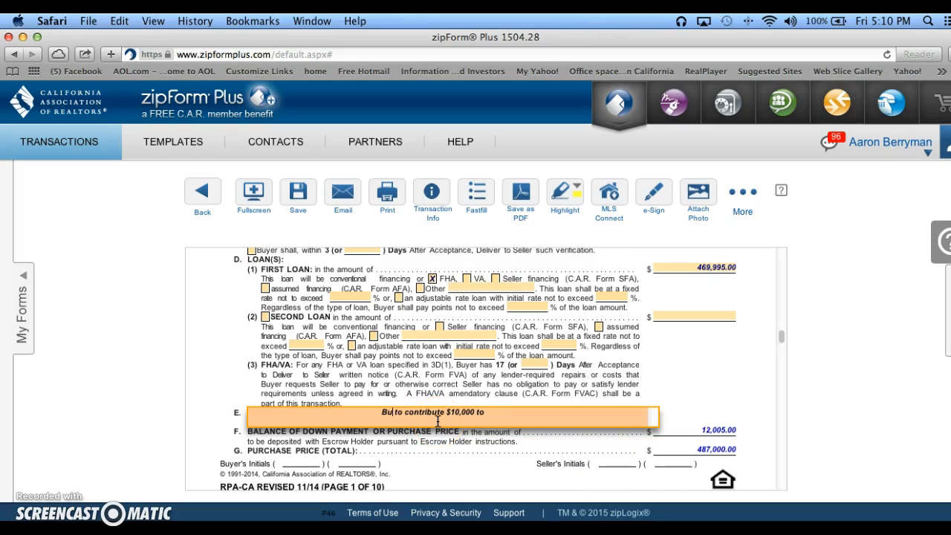
pyautogui.write('er')
pyautogui.click(515, 409)
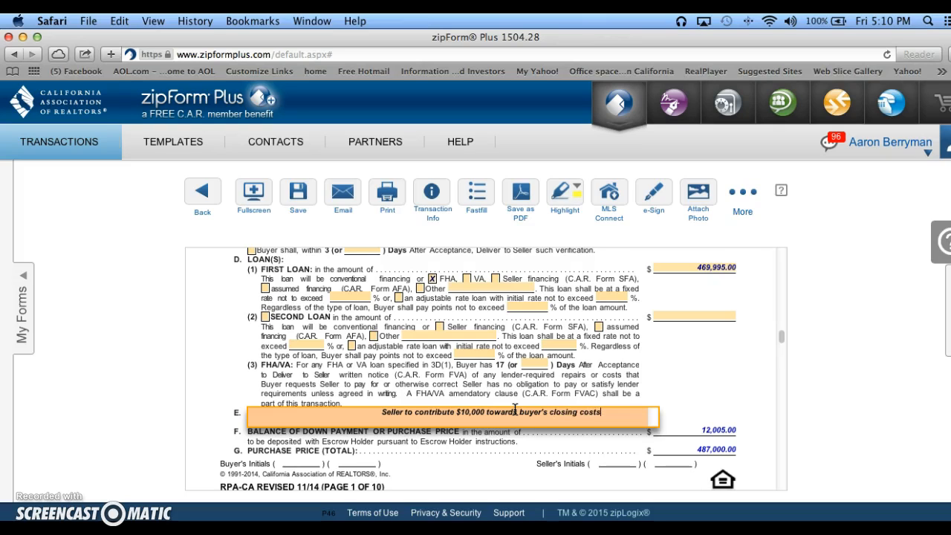
pyautogui.click(504, 449)
pyautogui.click(609, 448)
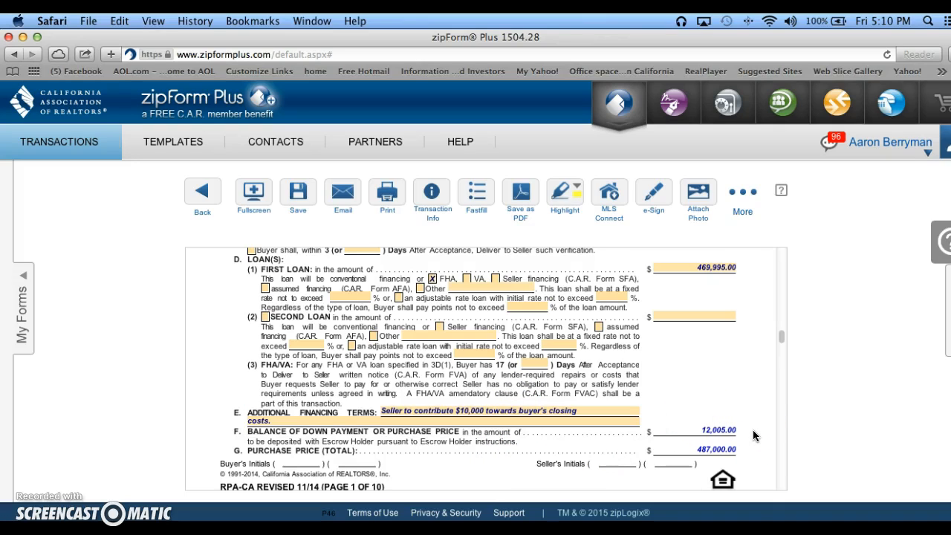
# Review the down payment verification, appraisal contingency, loan terms, sale of buyer's property, and addenda and advisories sections on page 2.
pyautogui.scroll(-10, 753, 436)
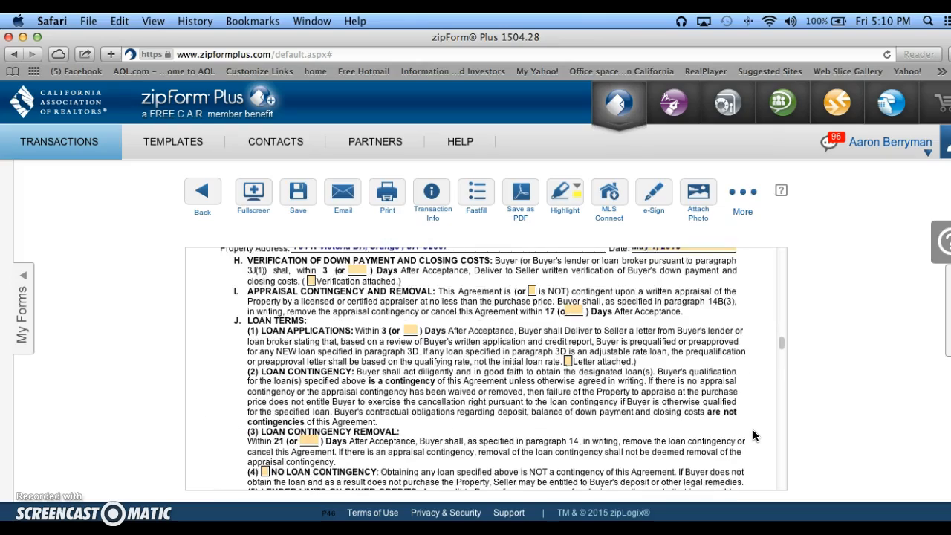
pyautogui.scroll(1, 753, 436)
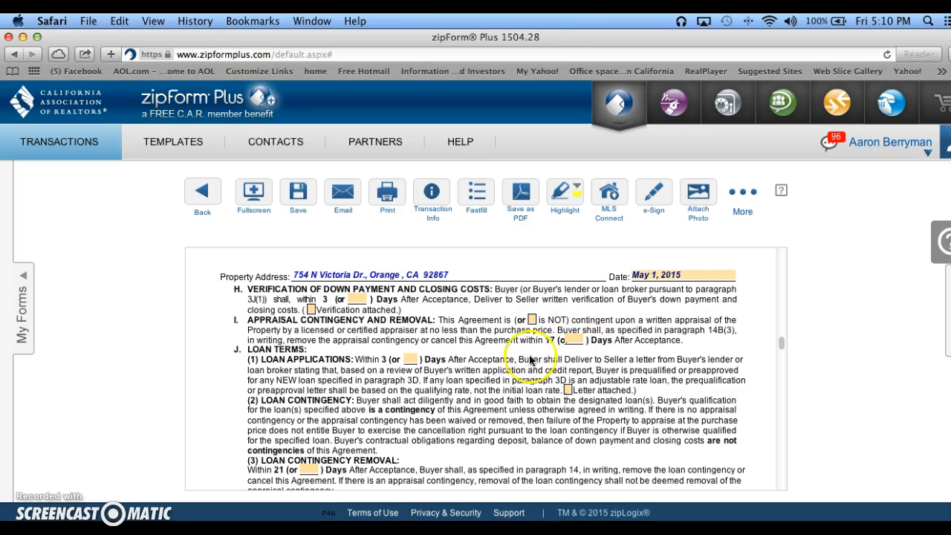
pyautogui.scroll(-3, 520, 364)
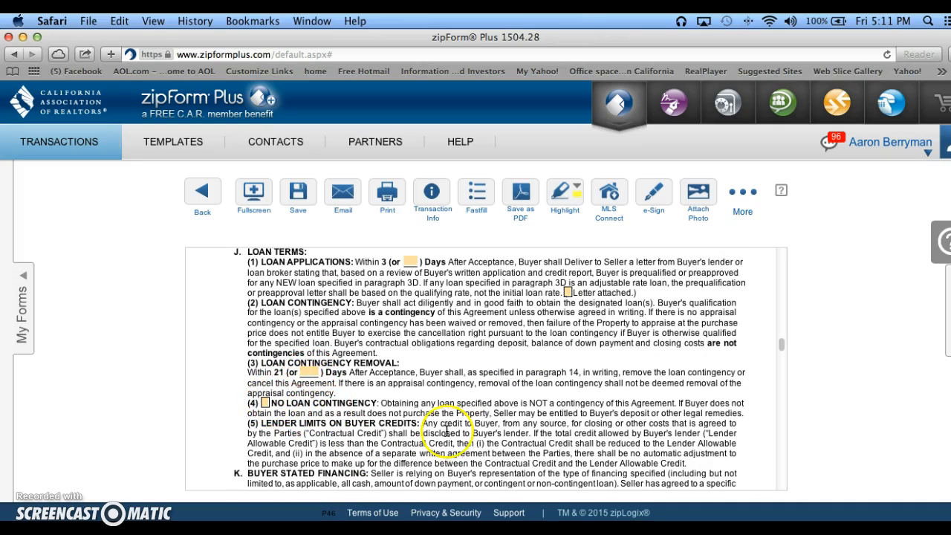
pyautogui.scroll(-2, 383, 432)
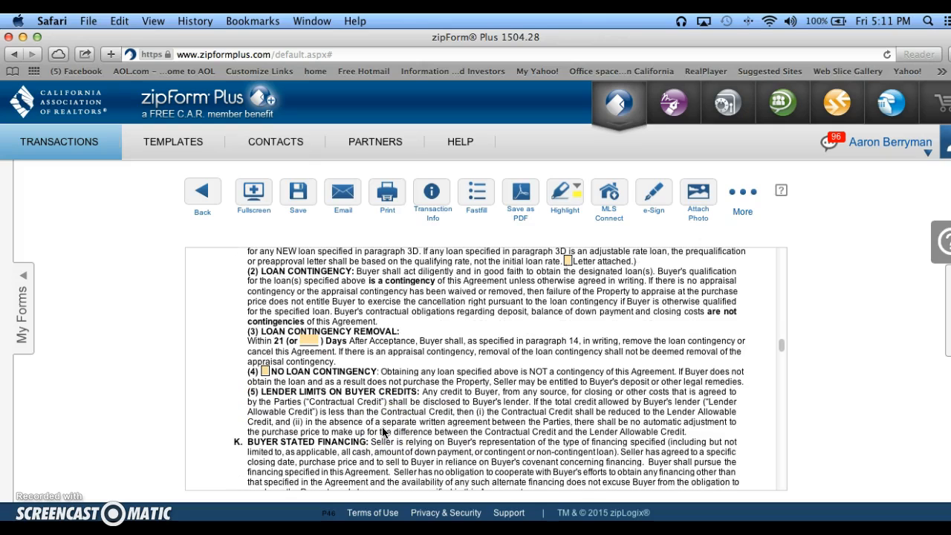
pyautogui.scroll(-2, 384, 433)
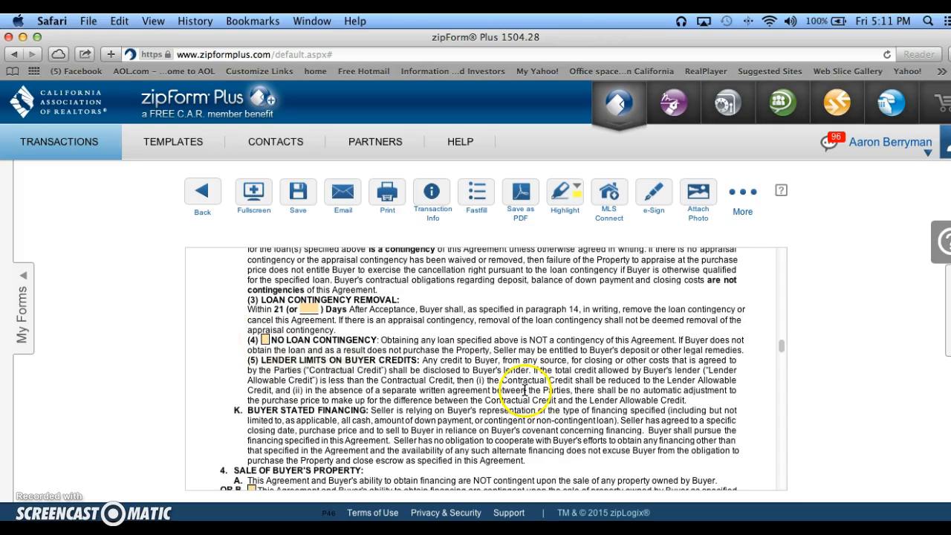
pyautogui.scroll(-10, 512, 371)
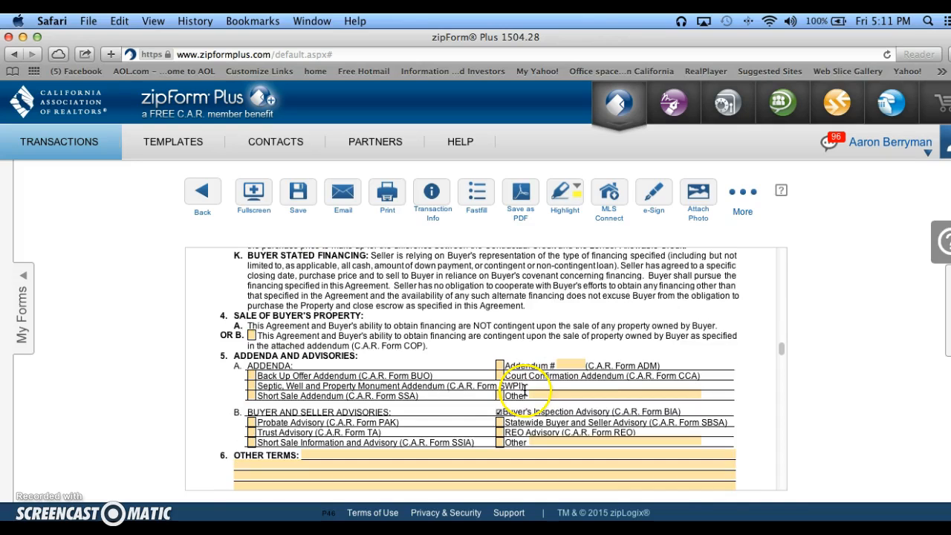
pyautogui.click(405, 375)
pyautogui.scroll(-2, 405, 375)
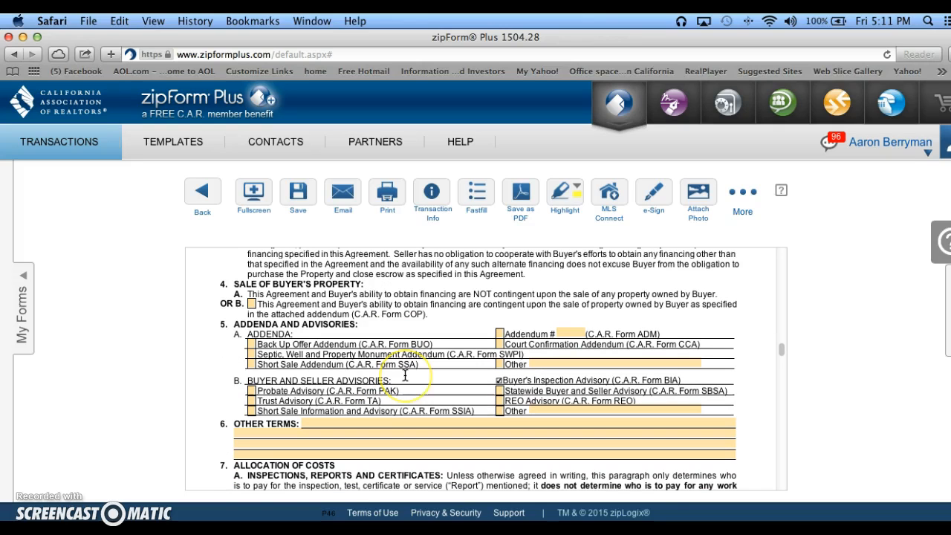
pyautogui.click(390, 376)
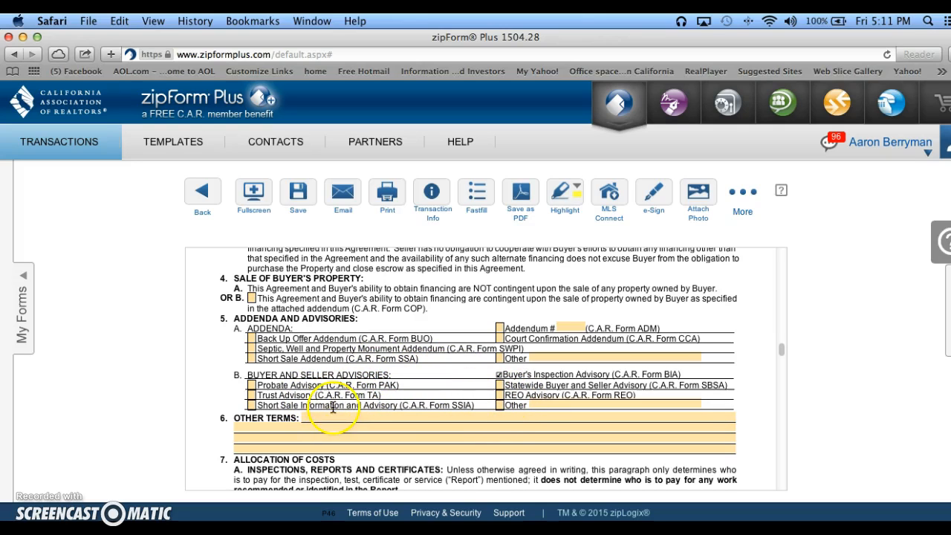
pyautogui.scroll(-1, 374, 429)
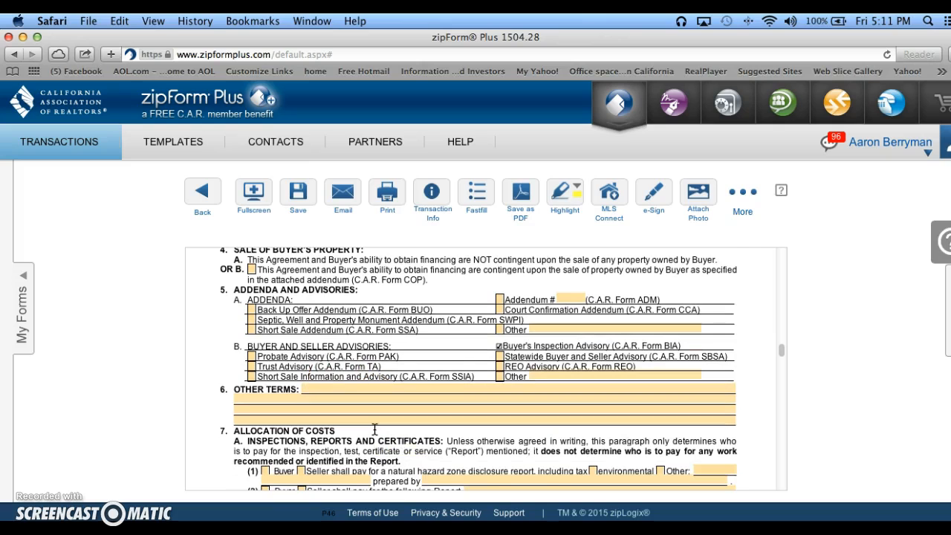
# Assign the natural hazard zone disclosure report cost to the seller, with the report prepared by Seller's Choice.
pyautogui.scroll(-4, 374, 429)
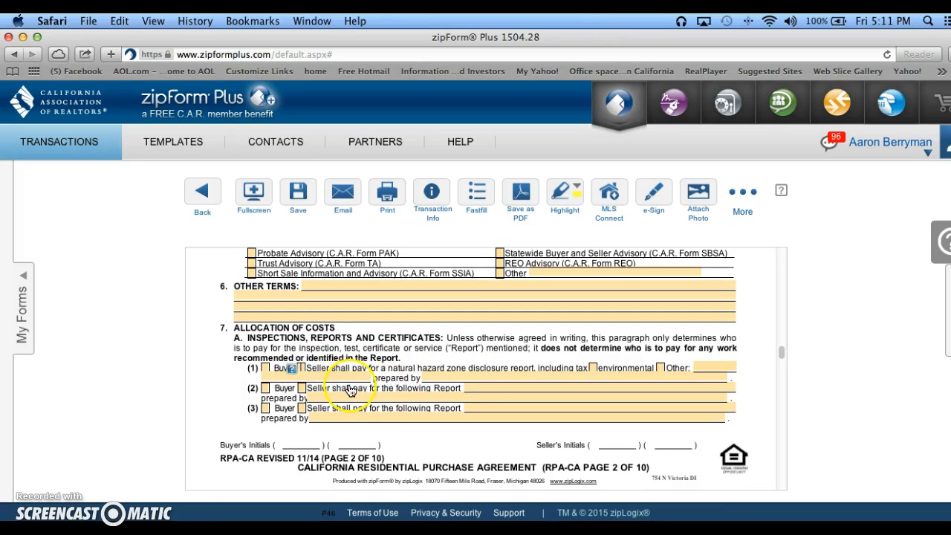
pyautogui.click(406, 387)
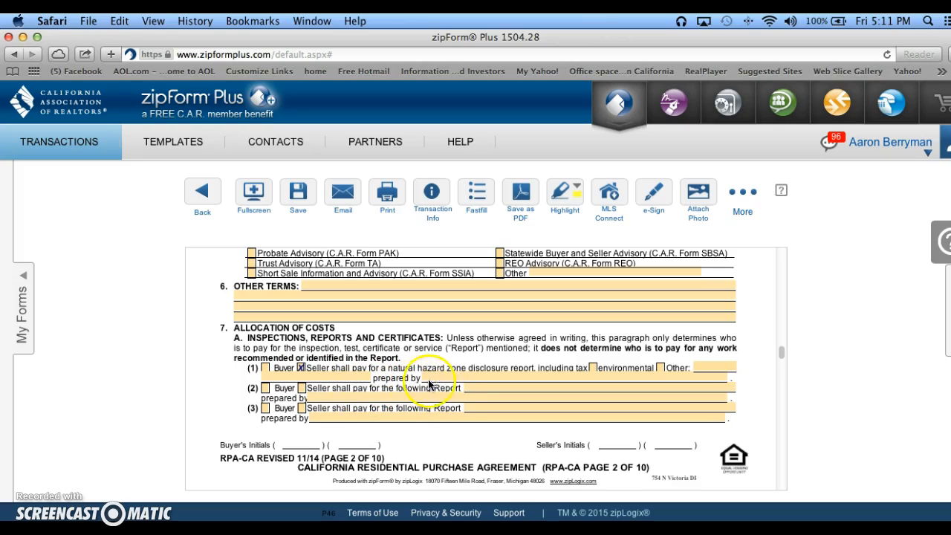
pyautogui.click(444, 378)
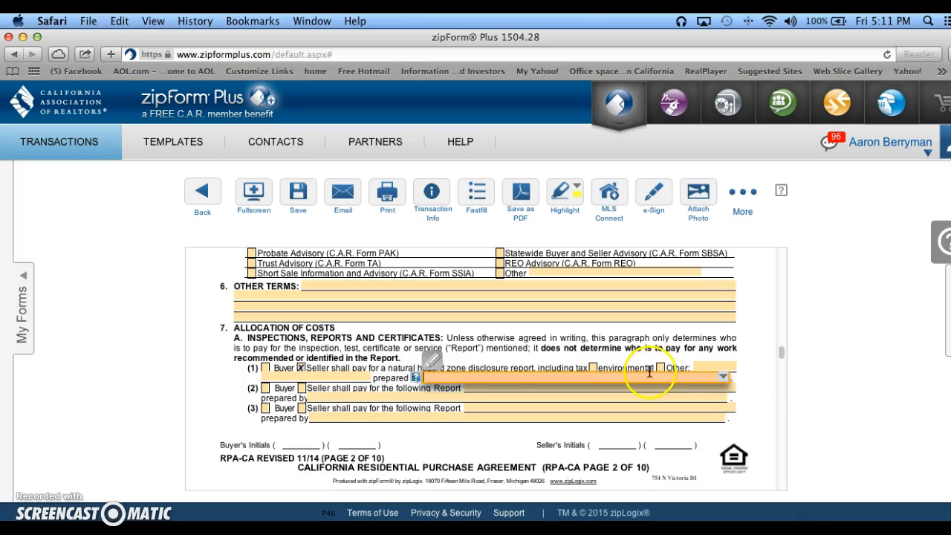
pyautogui.click(725, 378)
pyautogui.click(726, 378)
pyautogui.click(724, 379)
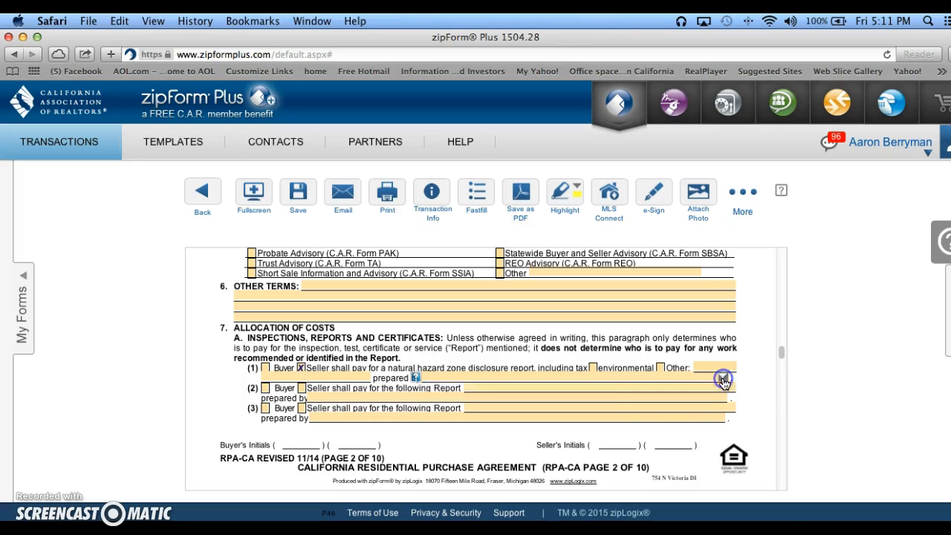
pyautogui.click(564, 375)
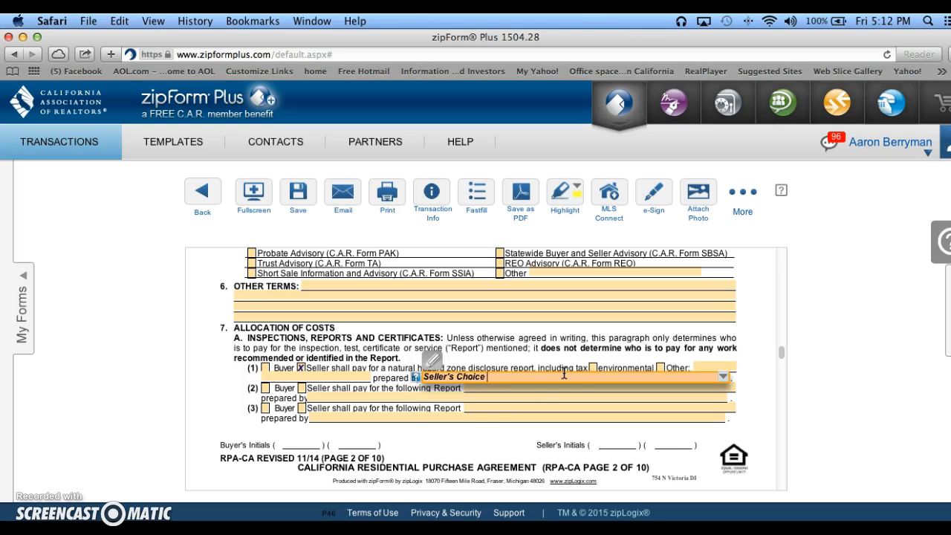
pyautogui.click(400, 384)
pyautogui.click(345, 392)
pyautogui.scroll(-1, 345, 391)
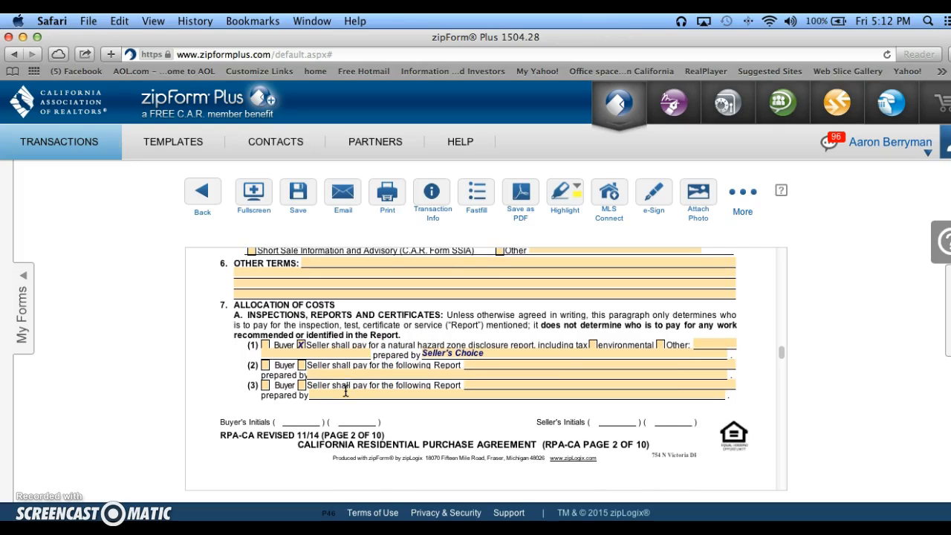
# Assign the second report's cost to the buyer and name the report Physical Home Inspection.
pyautogui.click(264, 366)
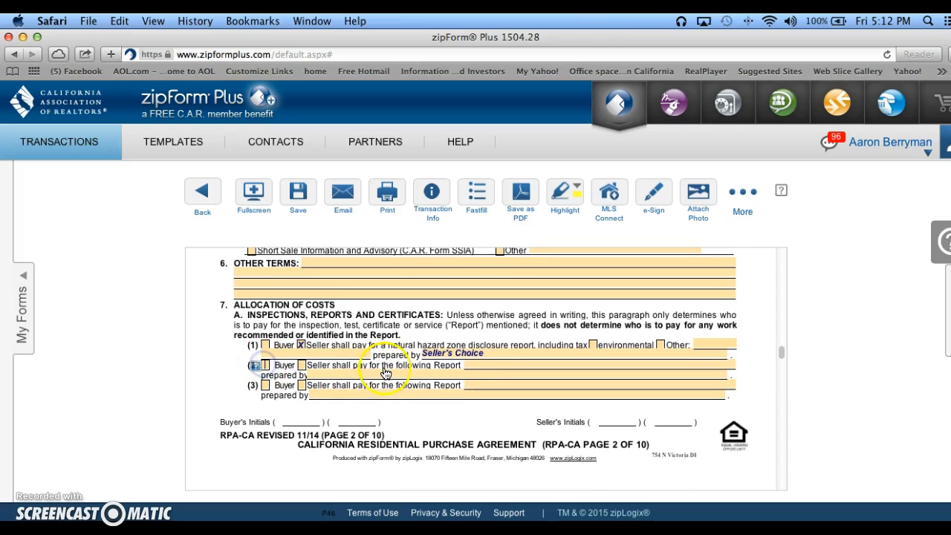
pyautogui.click(480, 363)
pyautogui.write('Physical Home Inspection')
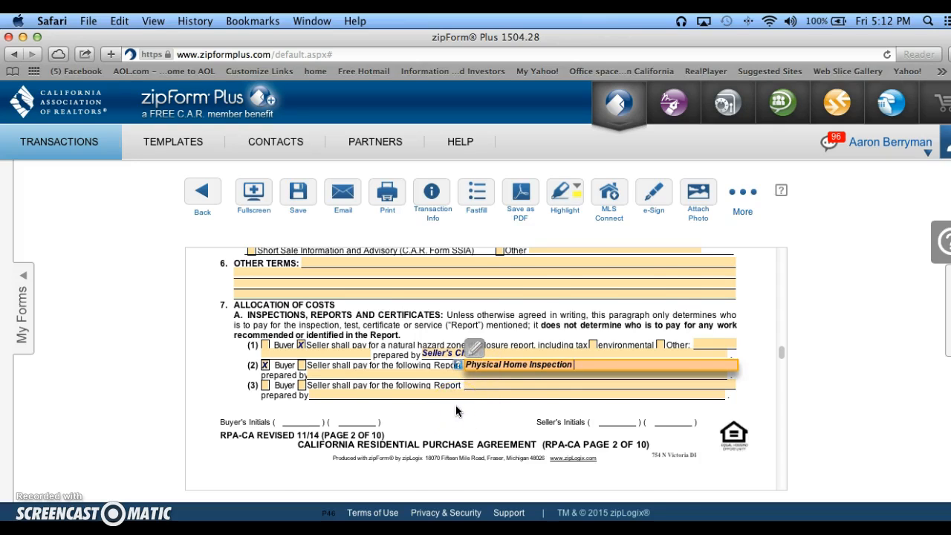
# Assign all three government requirements and retrofit costs to the seller: smoke alarm and water heater items, inspections and reports, and retrofit standards.
pyautogui.scroll(-2, 455, 407)
pyautogui.scroll(-10, 455, 407)
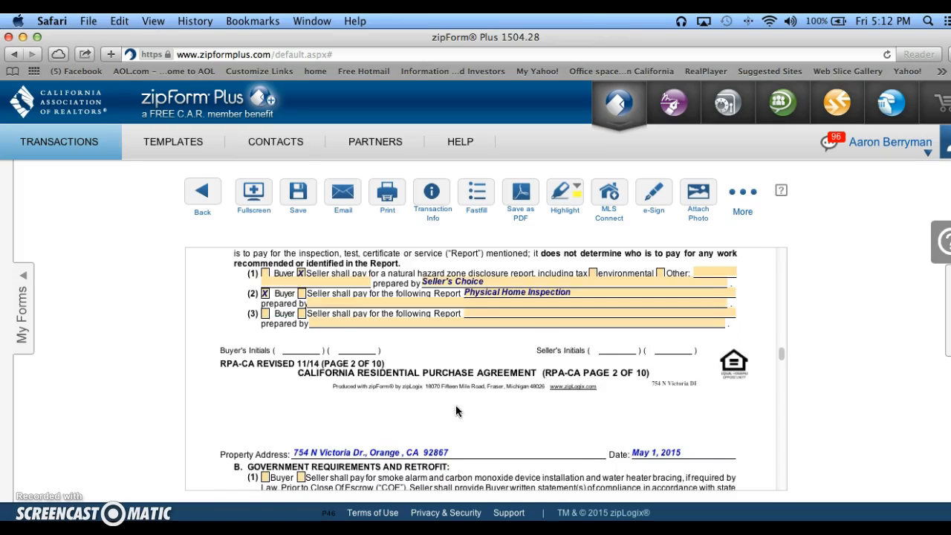
pyautogui.scroll(-6, 456, 405)
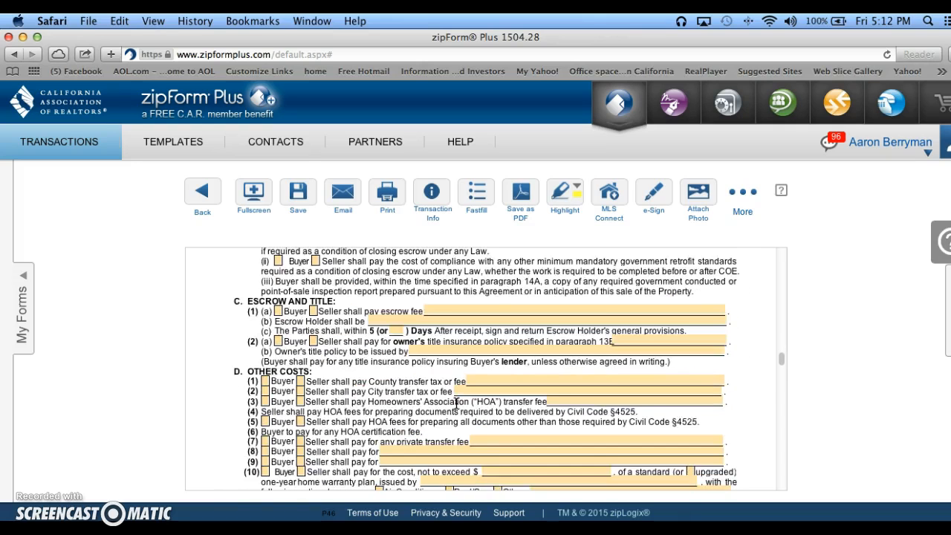
pyautogui.scroll(5, 449, 394)
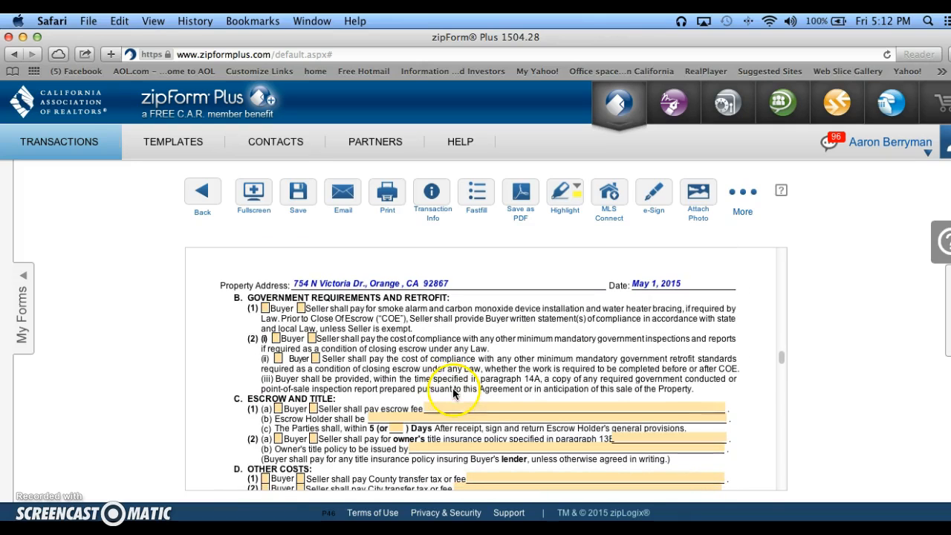
pyautogui.click(300, 309)
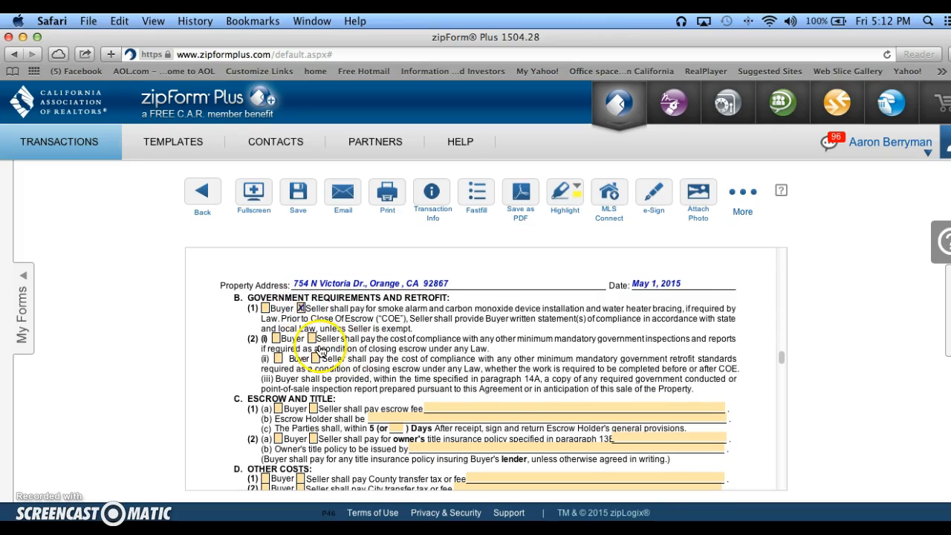
pyautogui.click(314, 340)
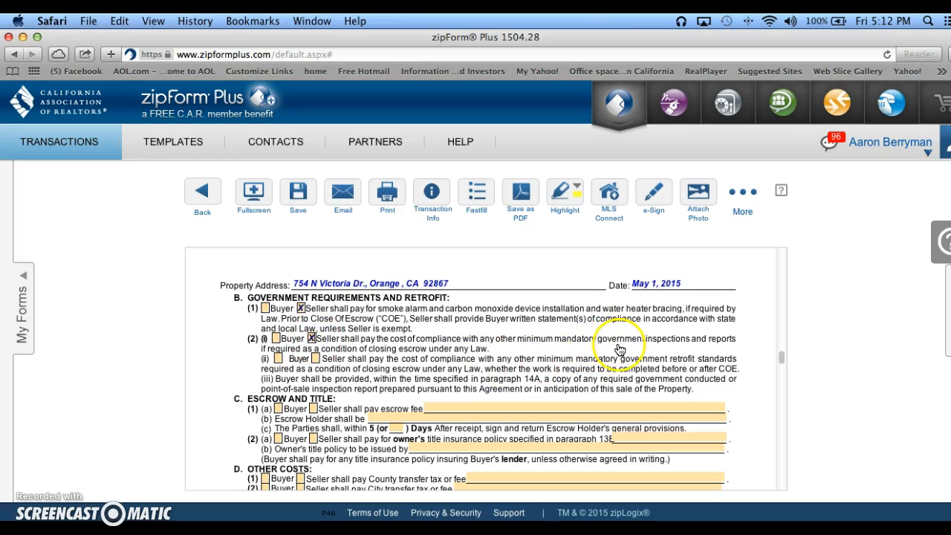
pyautogui.click(314, 358)
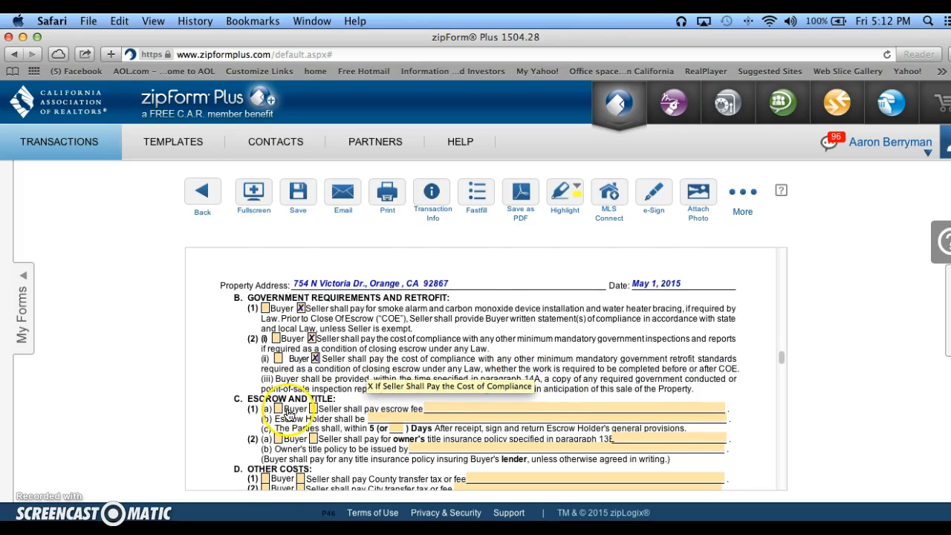
# Mark both buyer and seller as paying the escrow fee, with the entry "Each Pay their own".
pyautogui.scroll(-3, 275, 408)
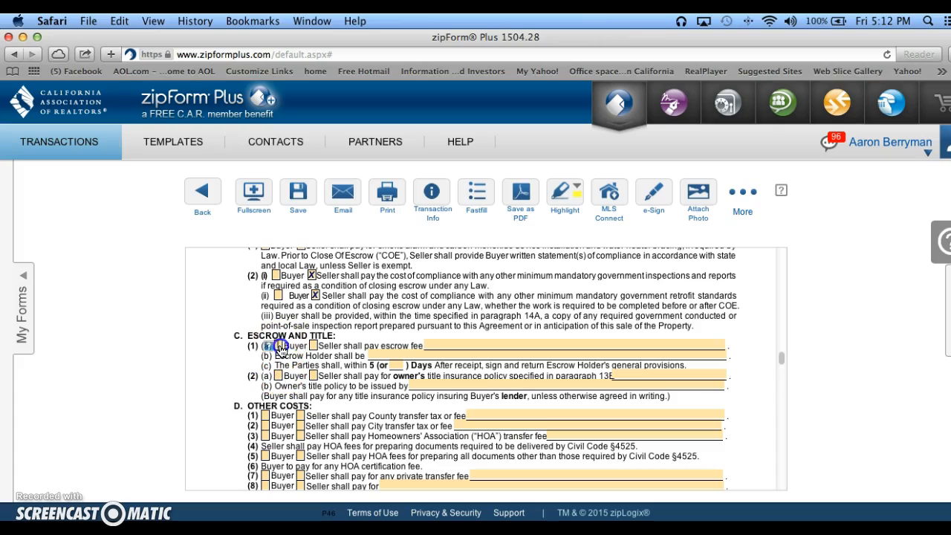
pyautogui.click(314, 347)
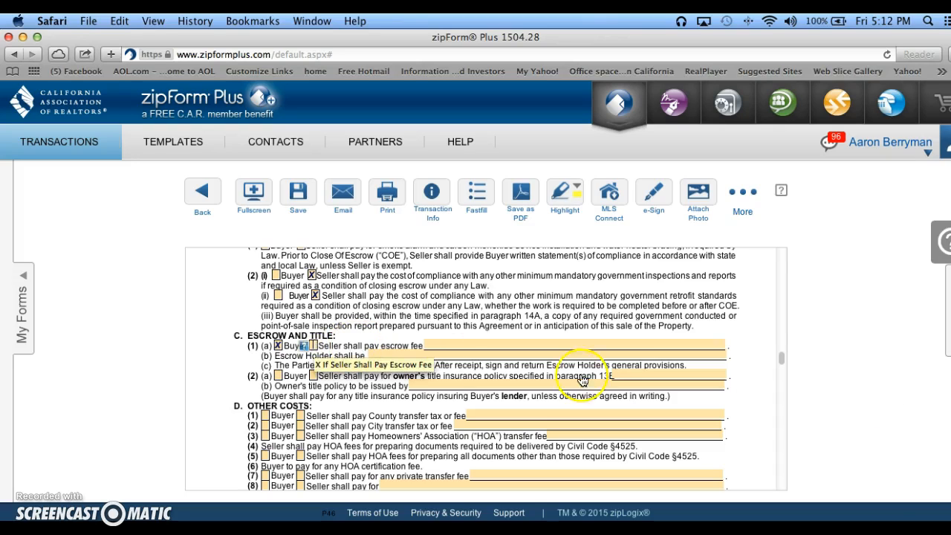
pyautogui.click(635, 347)
pyautogui.click(719, 346)
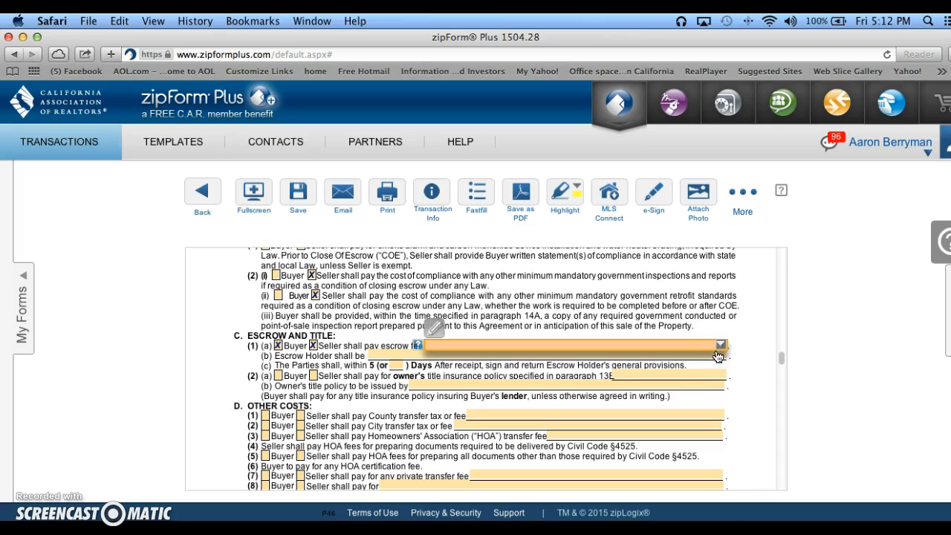
pyautogui.click(719, 348)
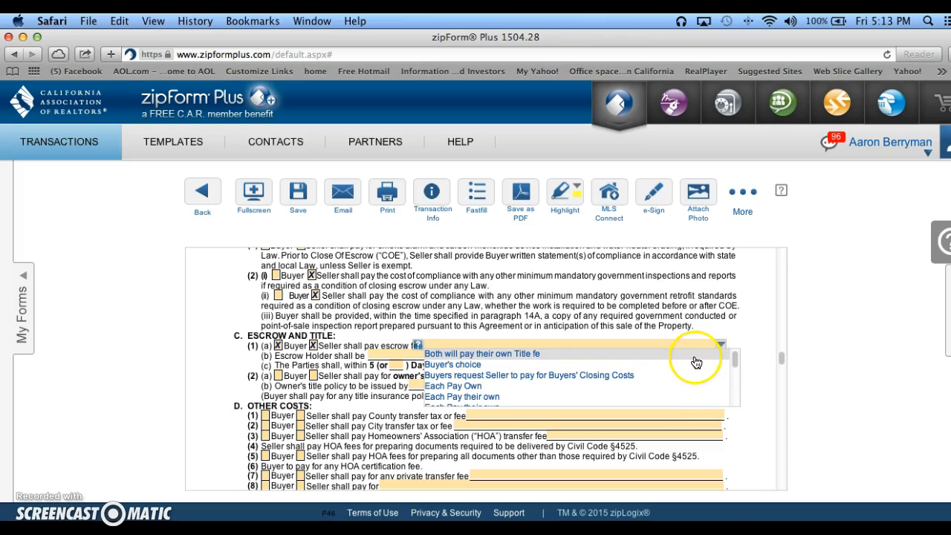
pyautogui.scroll(-3, 638, 388)
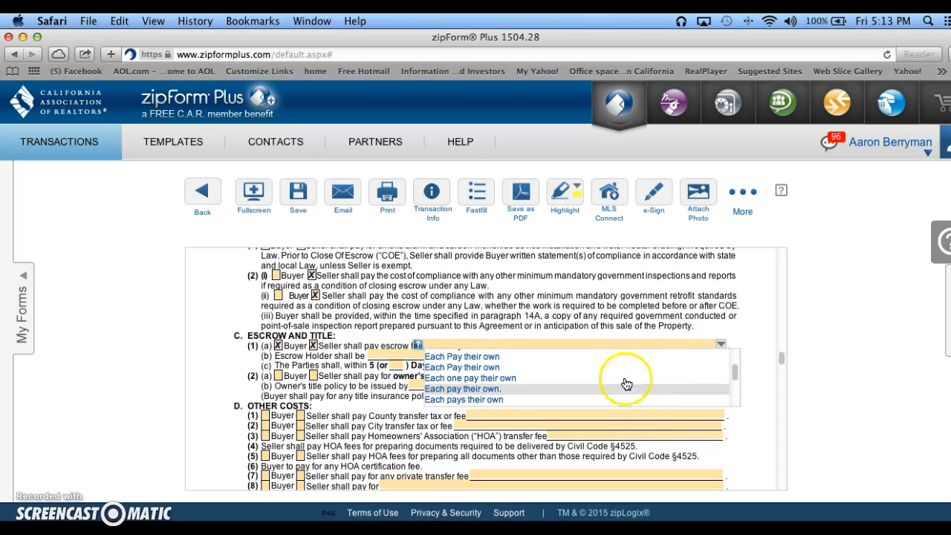
pyautogui.click(620, 358)
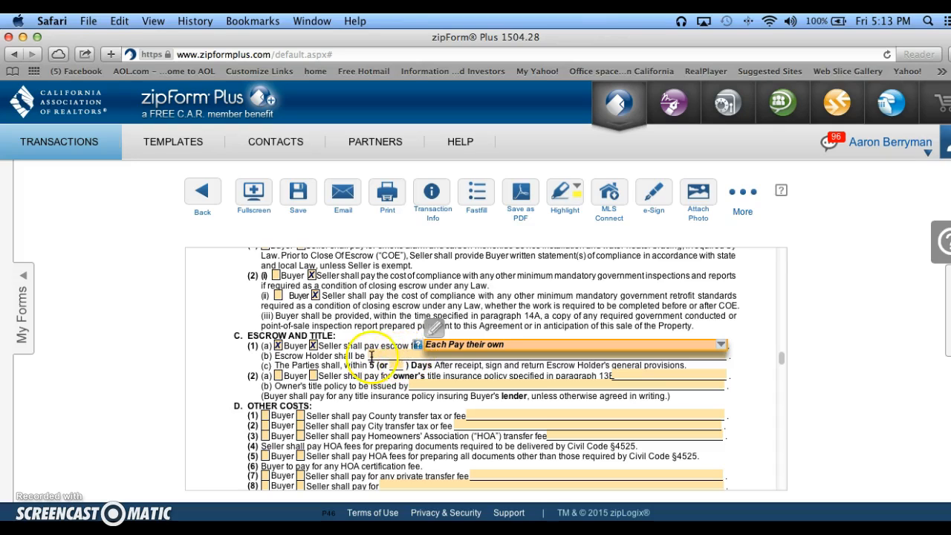
pyautogui.click(384, 355)
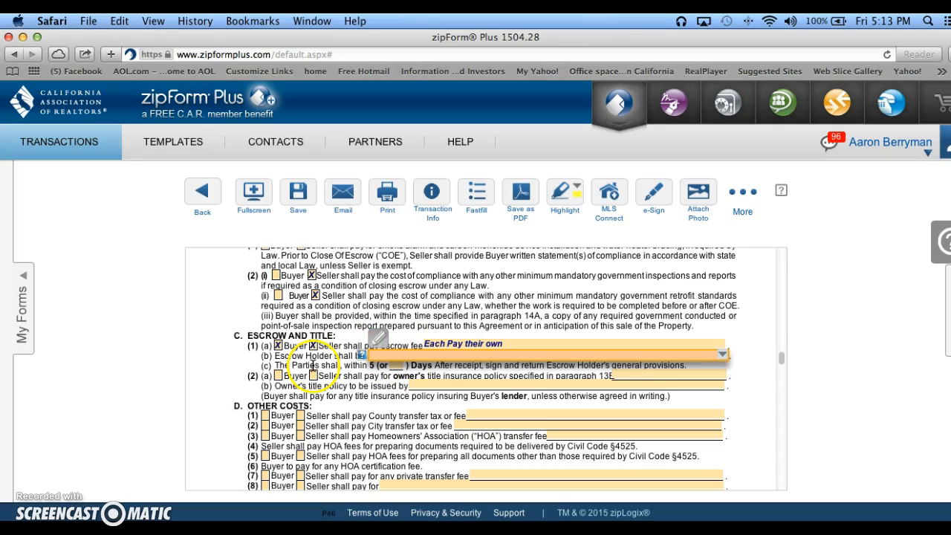
# Enter "Seller's choice" as the escrow holder in the Escrow and Title section.
pyautogui.click(377, 361)
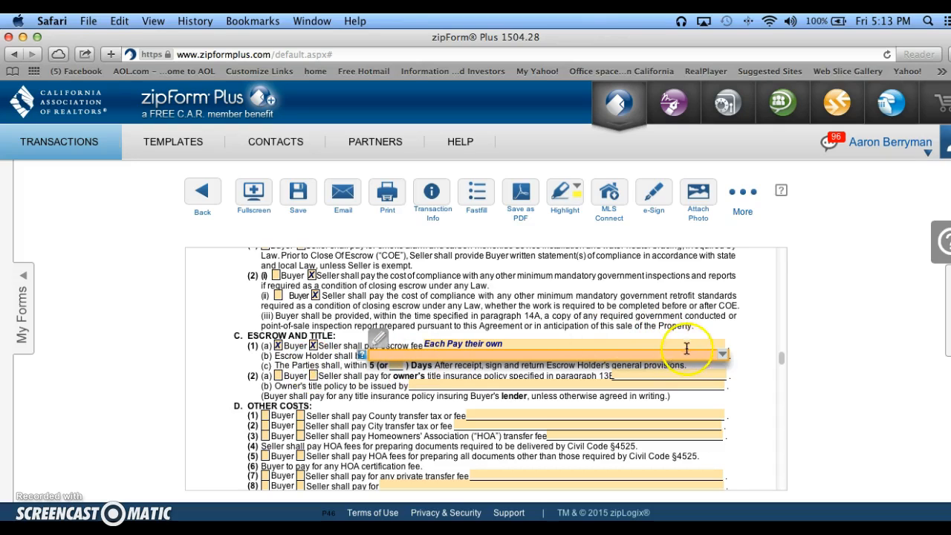
pyautogui.click(727, 356)
pyautogui.click(515, 355)
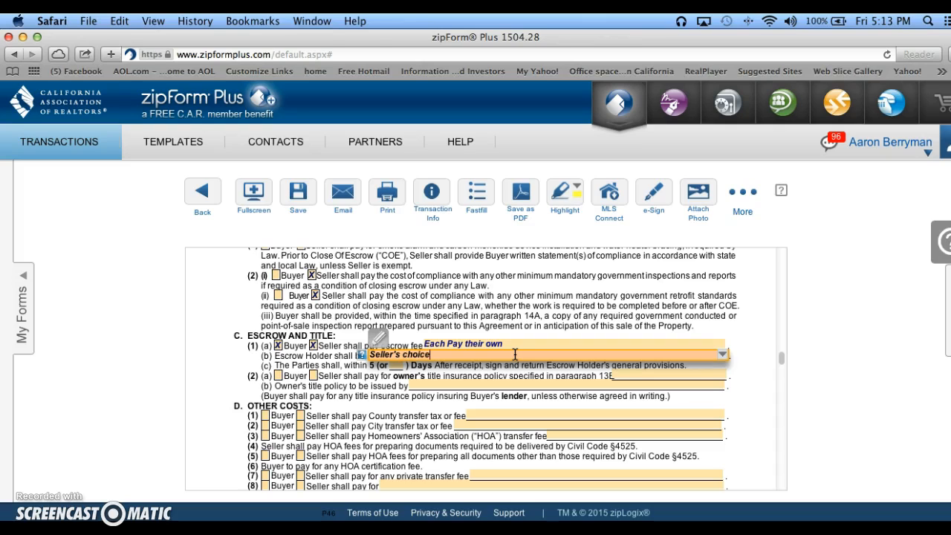
pyautogui.click(402, 407)
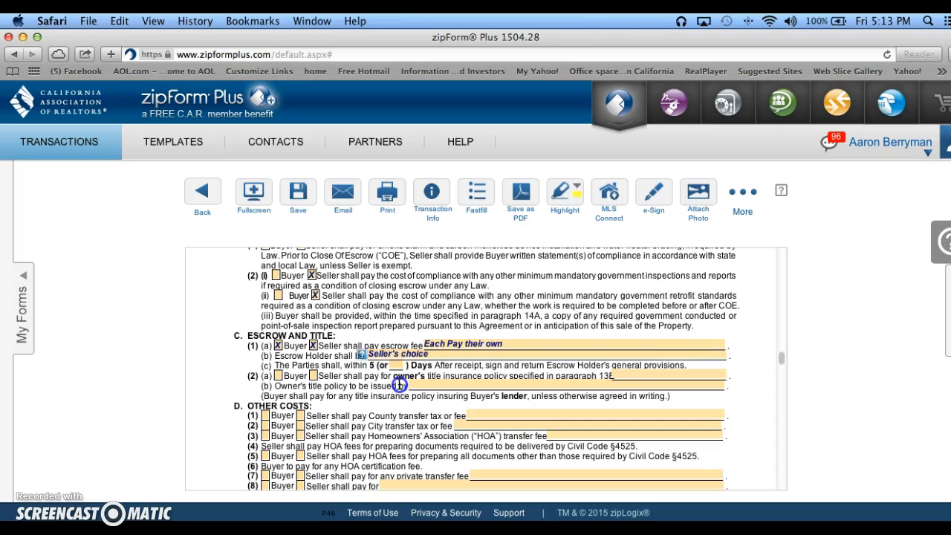
# Have the seller pay for the owner's title insurance policy and choose the Lawyers Title representative's entry as the policy issuer.
pyautogui.click(282, 376)
pyautogui.click(370, 388)
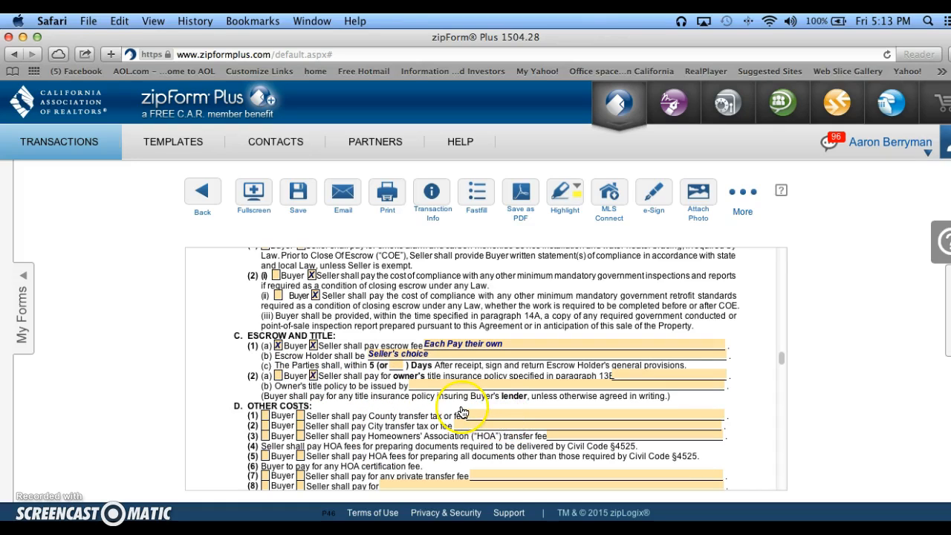
pyautogui.click(718, 387)
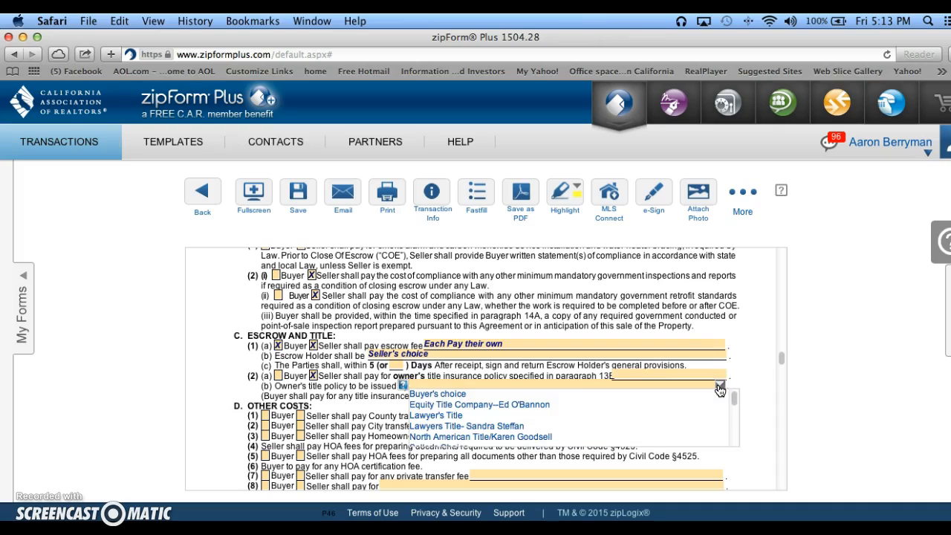
pyautogui.click(609, 429)
pyautogui.click(466, 402)
pyautogui.click(401, 408)
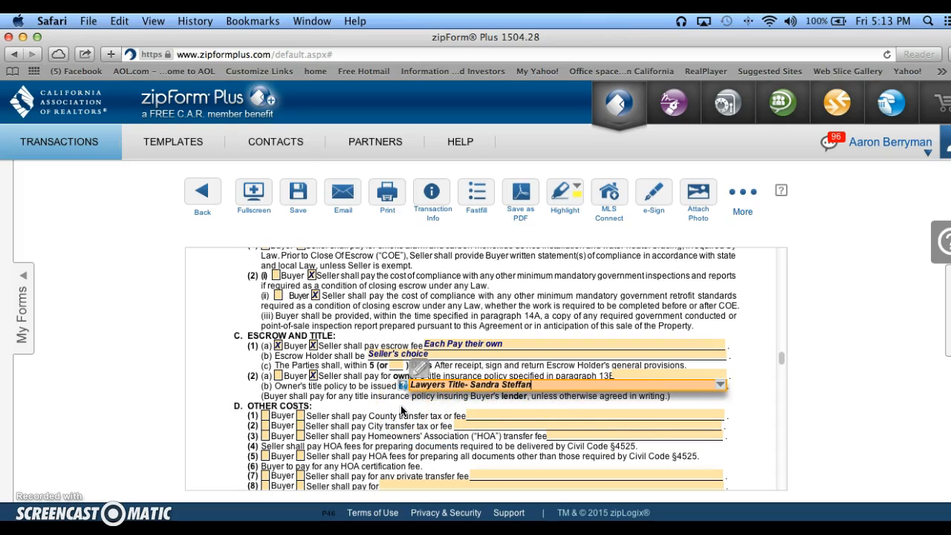
# Assign both the county and the city transfer tax or fee to the seller under Other Costs.
pyautogui.scroll(-3, 379, 413)
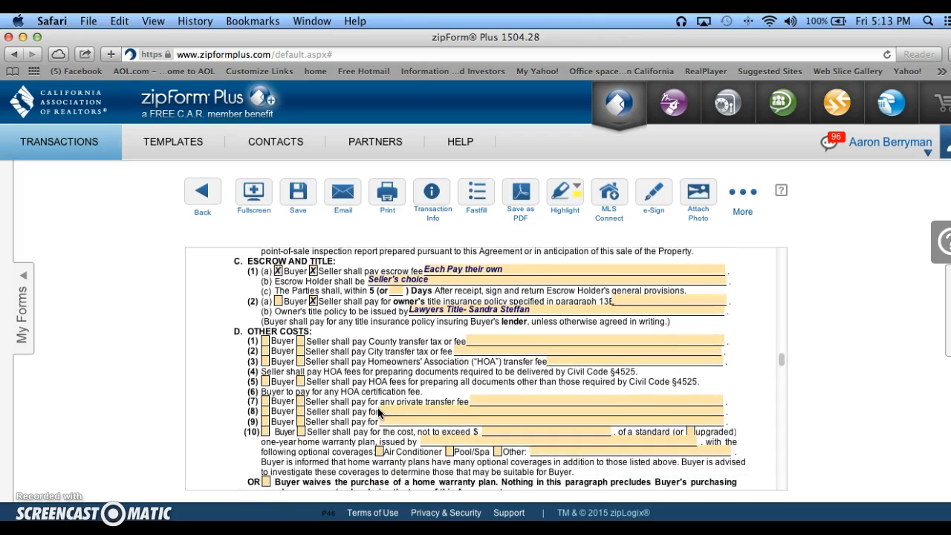
pyautogui.scroll(-1, 379, 413)
pyautogui.click(294, 314)
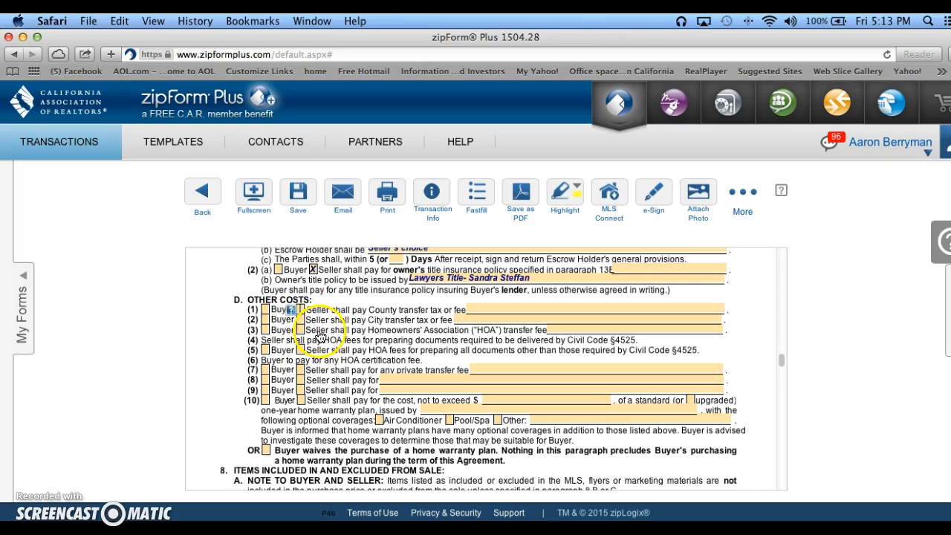
pyautogui.click(302, 322)
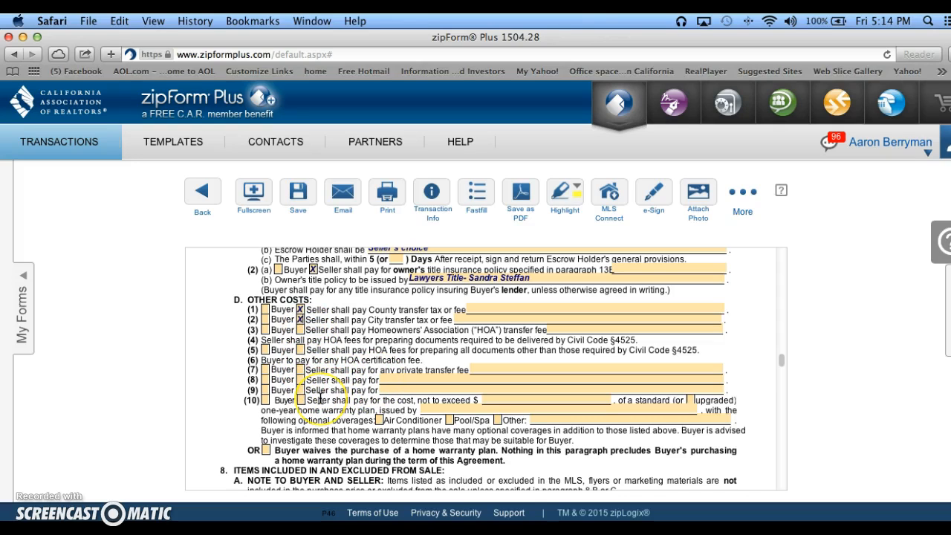
# Mark all washers and dryers as included in the sale in paragraph 8B(2).
pyautogui.scroll(-2, 320, 399)
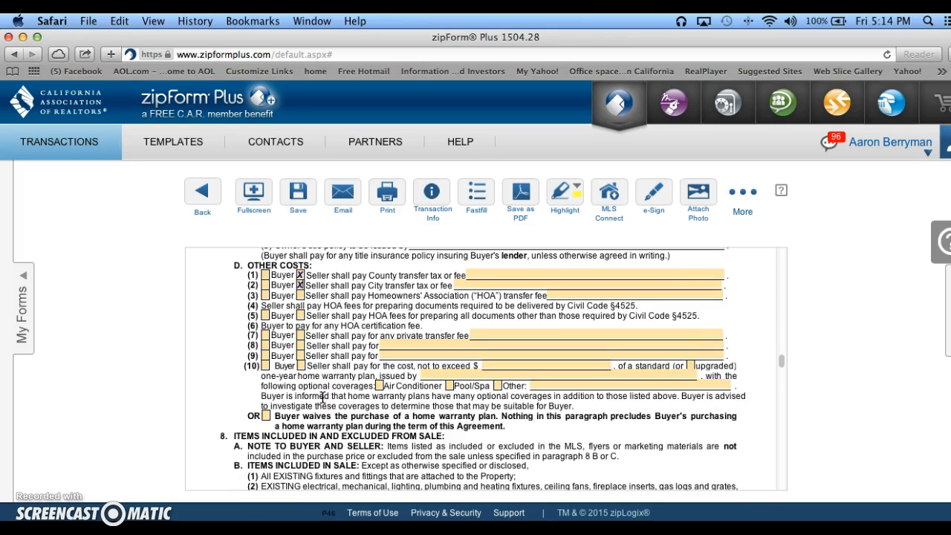
pyautogui.scroll(-1, 322, 399)
pyautogui.scroll(-2, 323, 399)
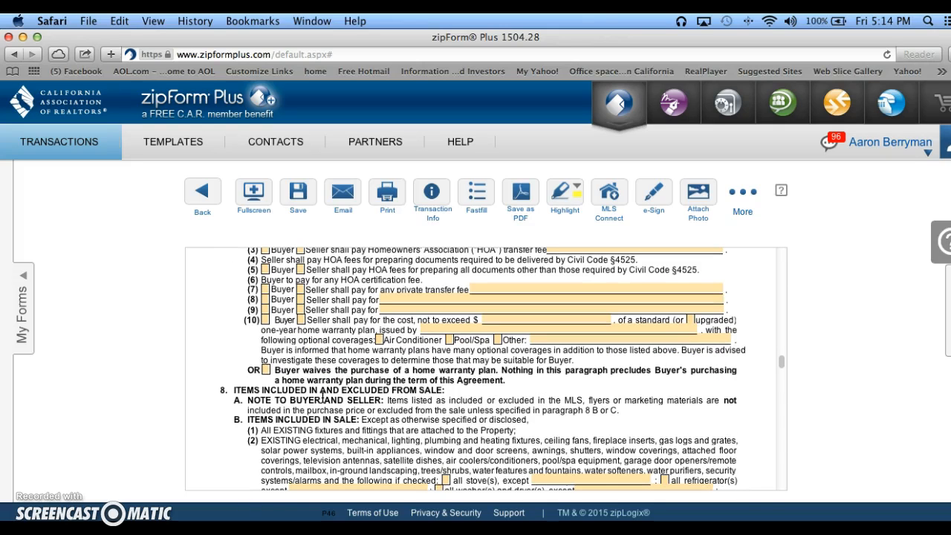
pyautogui.scroll(-6, 342, 404)
pyautogui.scroll(20, 341, 404)
pyautogui.scroll(-15, 342, 404)
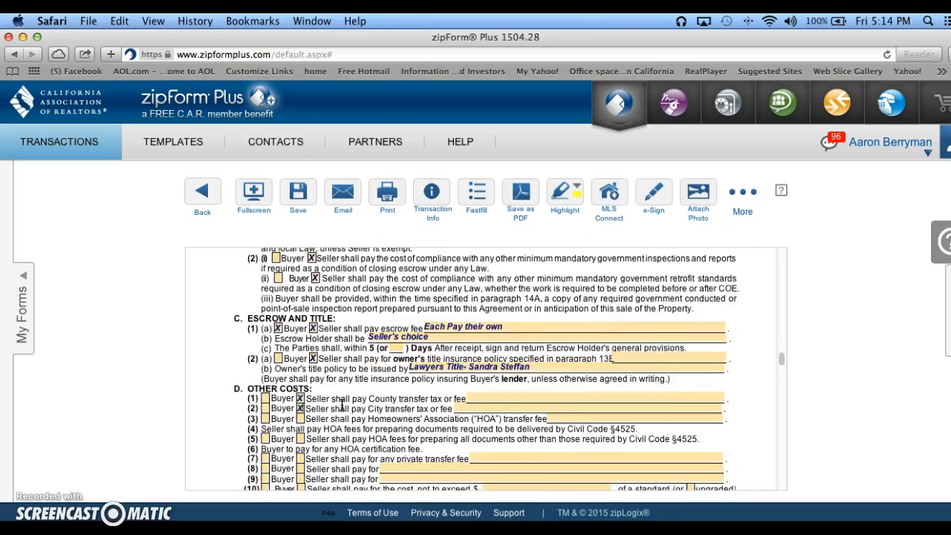
pyautogui.scroll(5, 341, 404)
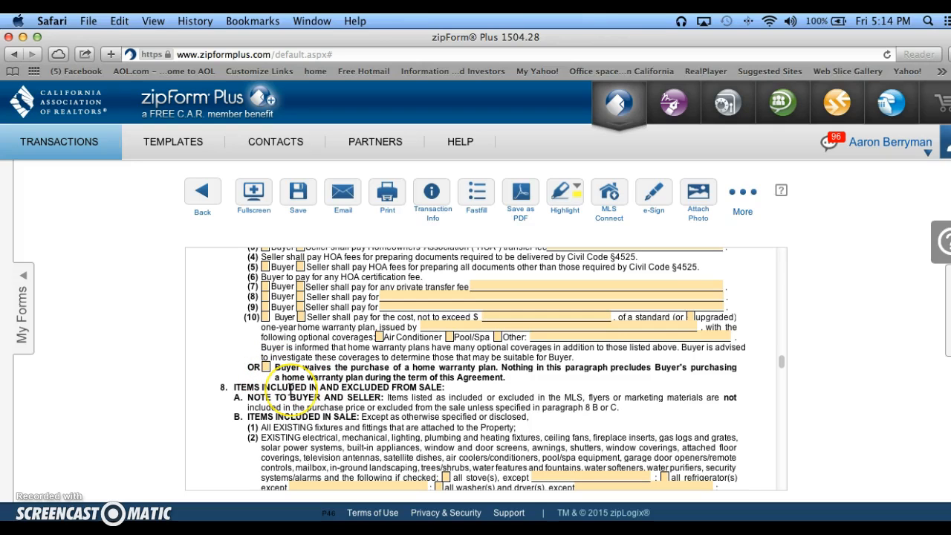
pyautogui.scroll(-3, 290, 388)
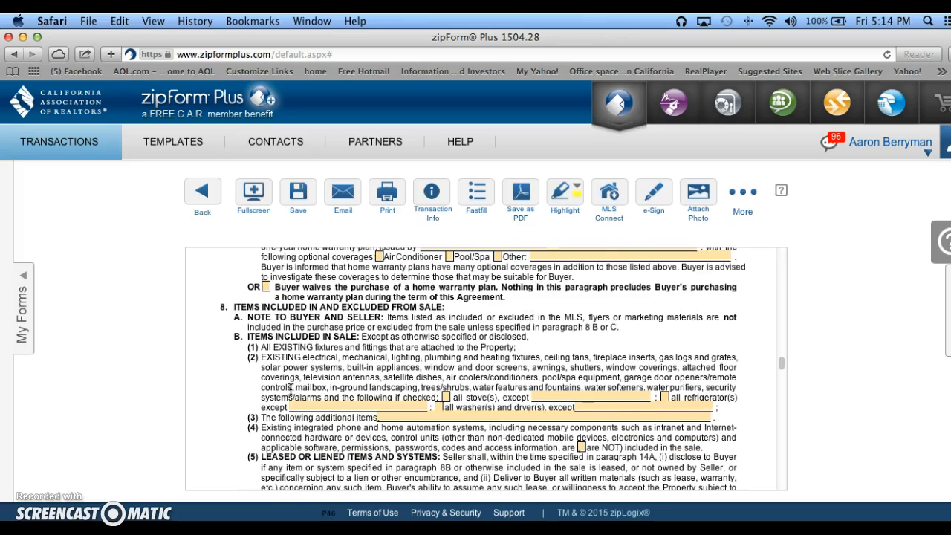
pyautogui.scroll(-1, 347, 412)
pyautogui.scroll(-1, 347, 412)
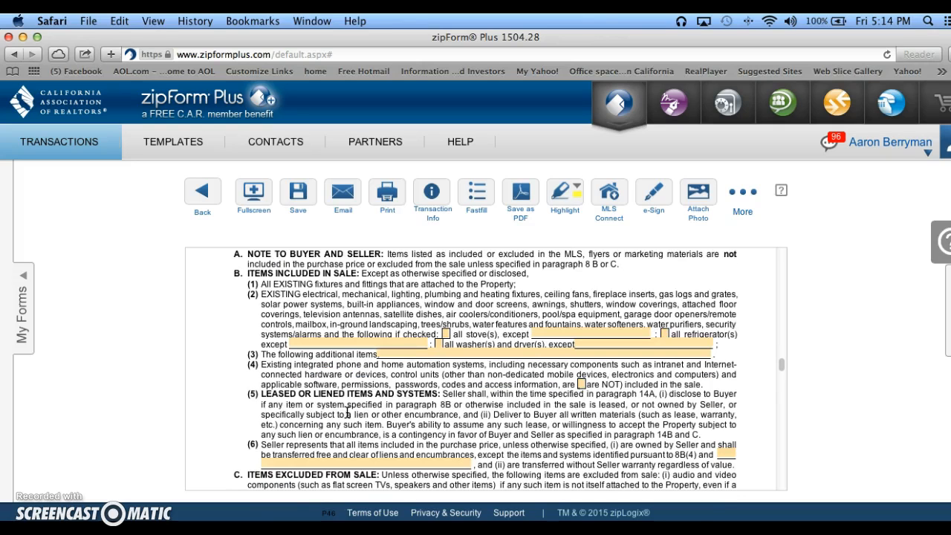
pyautogui.click(438, 346)
pyautogui.click(438, 346)
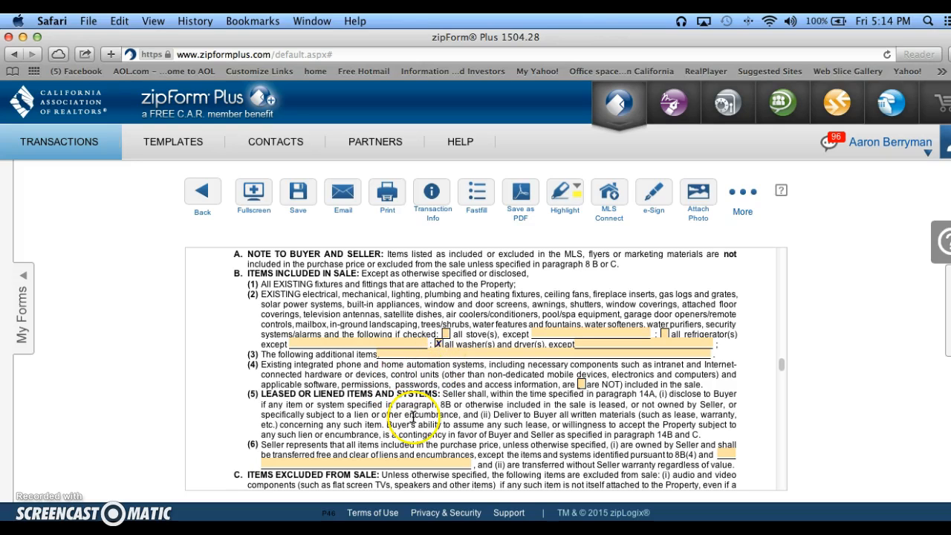
# Review the items excluded from sale in paragraph 8C and the closing and possession terms in paragraph 9.
pyautogui.scroll(-3, 413, 418)
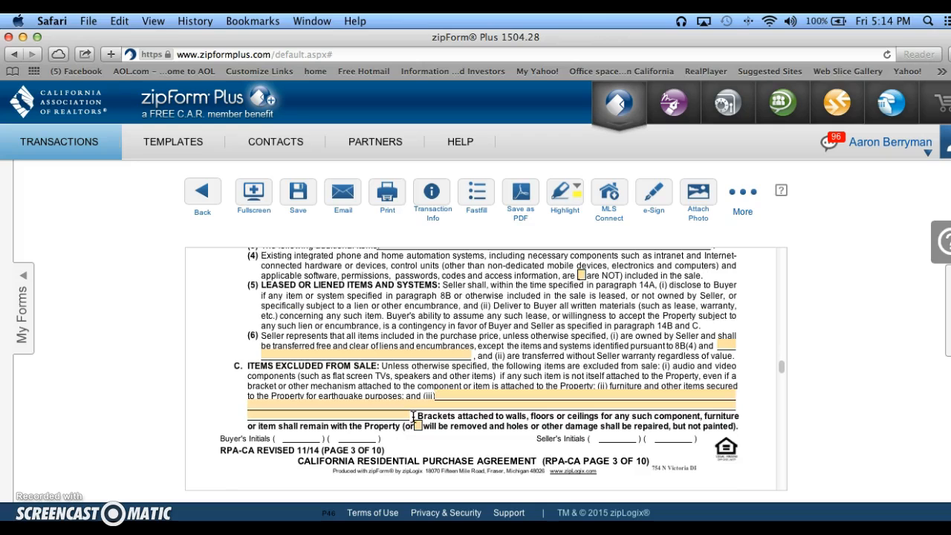
pyautogui.scroll(-2, 413, 418)
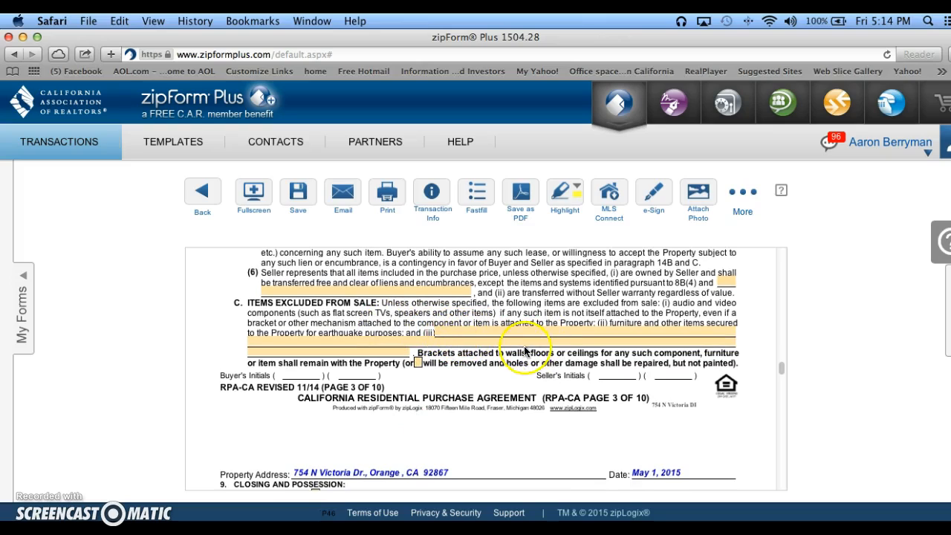
pyautogui.scroll(-5, 493, 447)
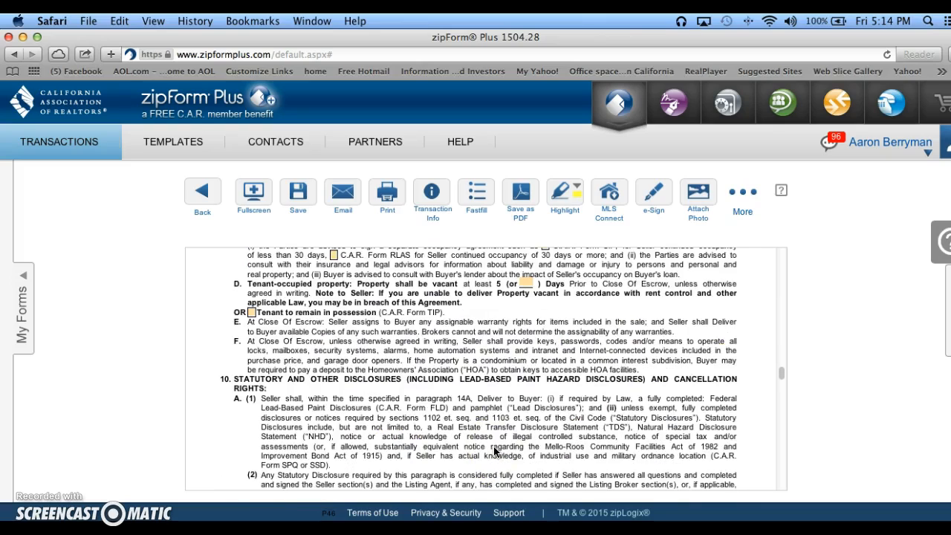
pyautogui.scroll(3, 494, 450)
pyautogui.scroll(-2, 493, 450)
pyautogui.scroll(1, 494, 450)
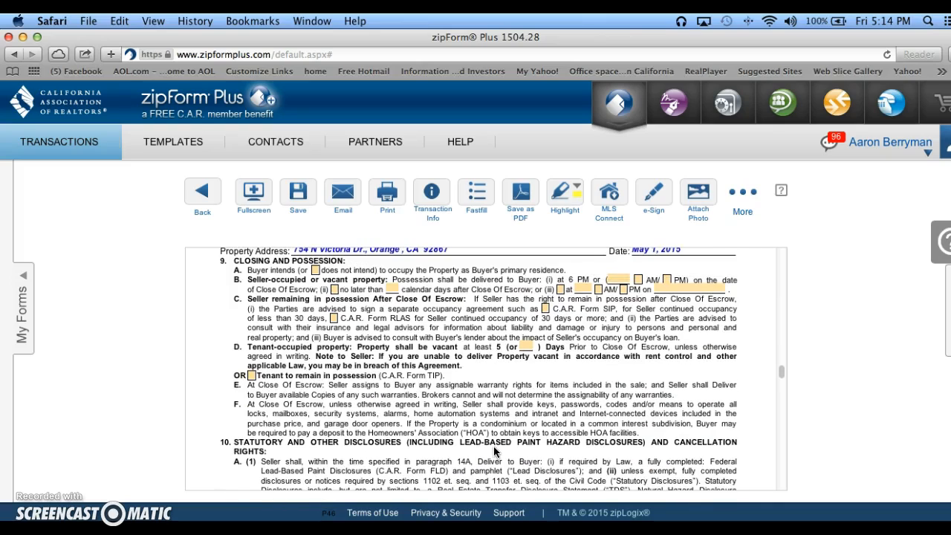
pyautogui.scroll(1, 494, 450)
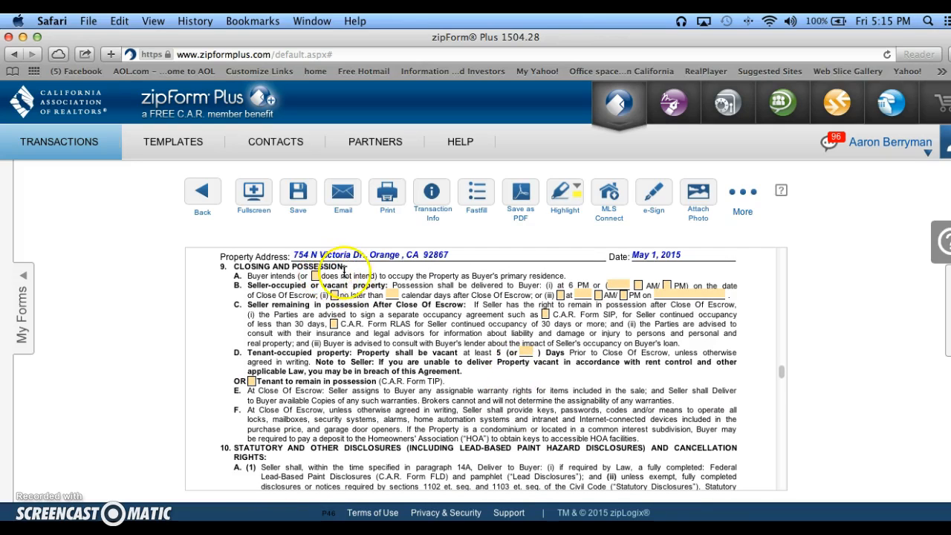
pyautogui.click(570, 286)
pyautogui.write('6')
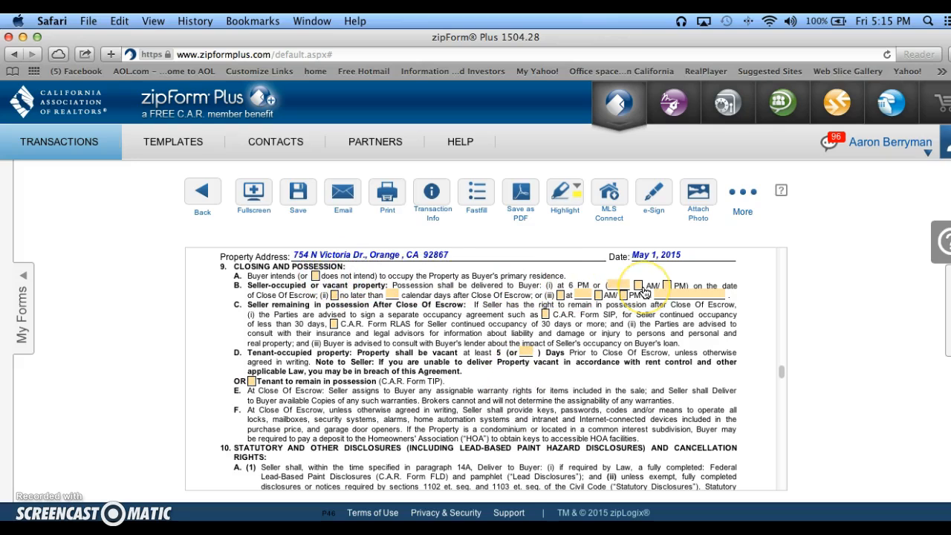